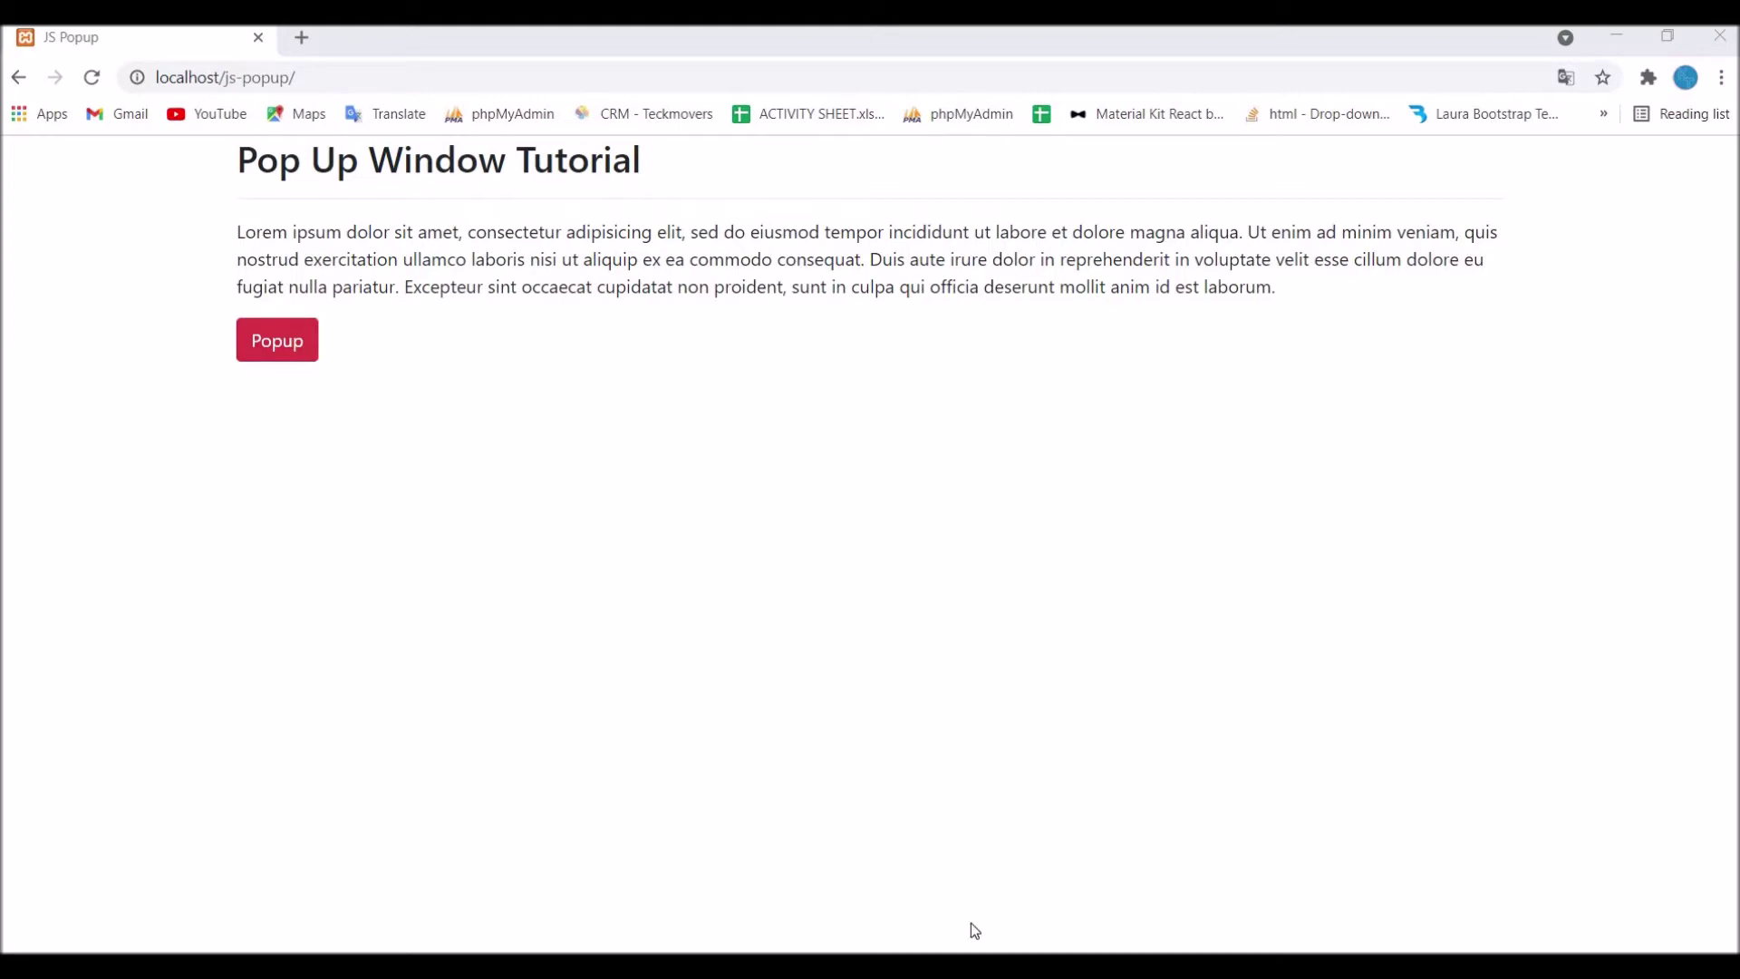
# - Review index.php's page title, heading and the Popup button's class and label
pyautogui.click(968, 965)
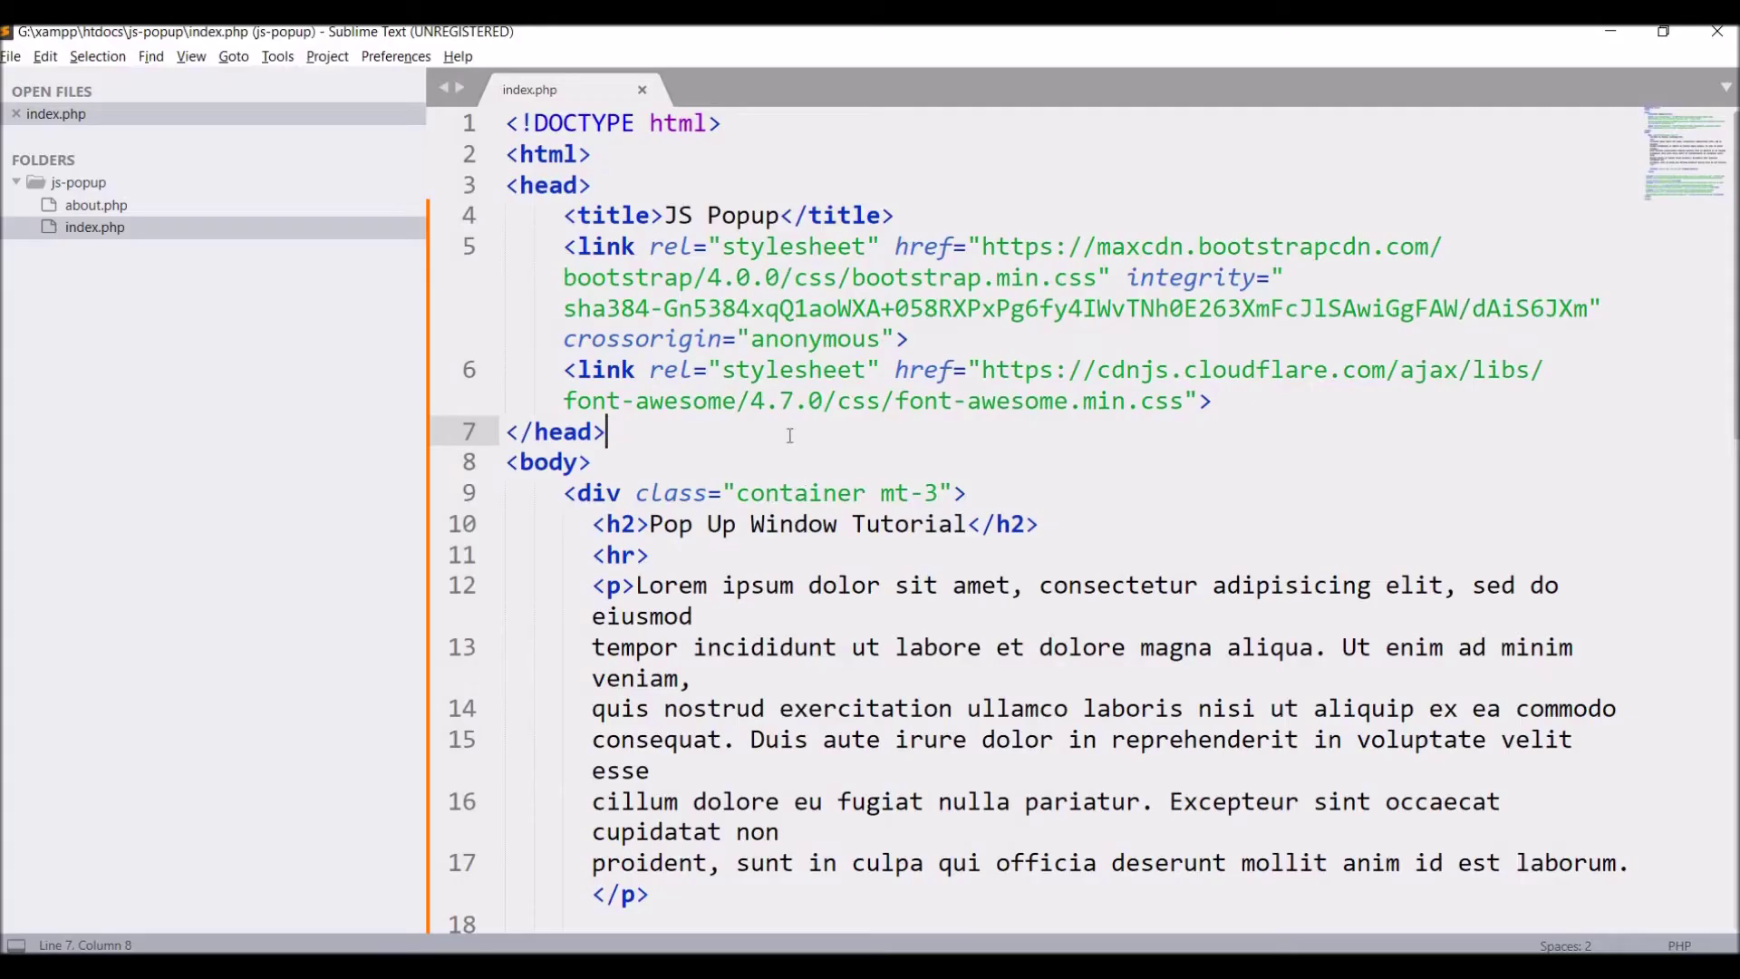
pyautogui.doubleClick(742, 215)
pyautogui.click(924, 228)
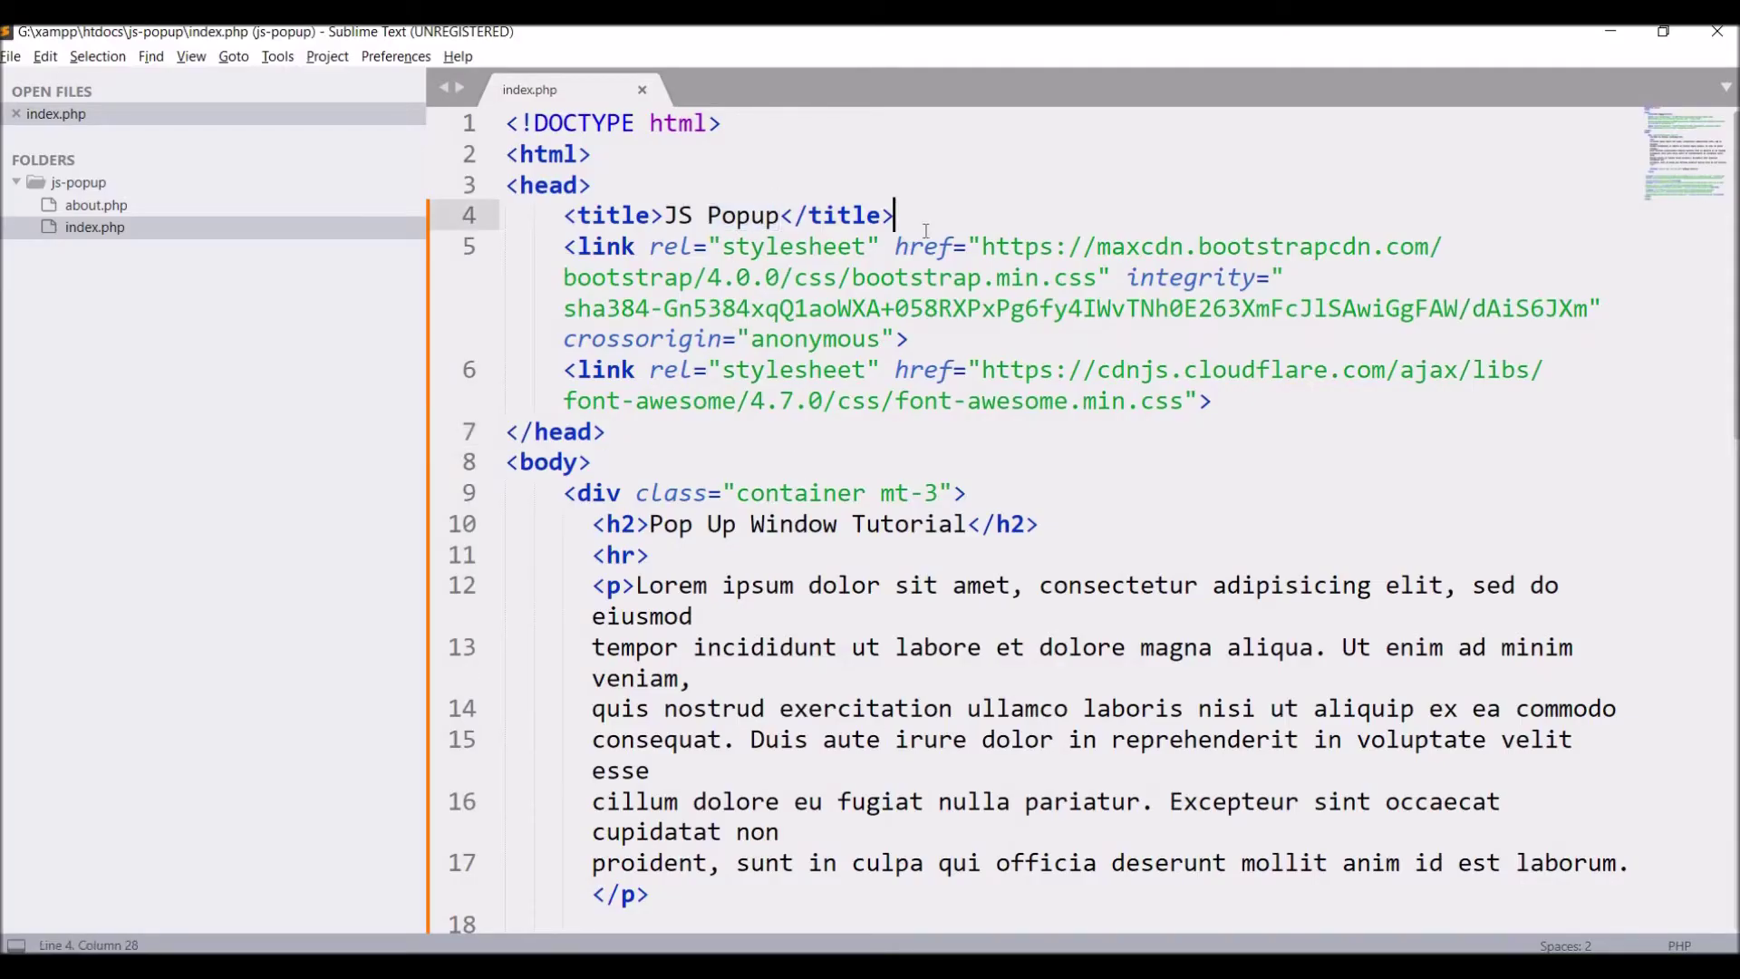
pyautogui.click(787, 524)
pyautogui.scroll(-1, 1662, 164)
pyautogui.scroll(-3, 1663, 173)
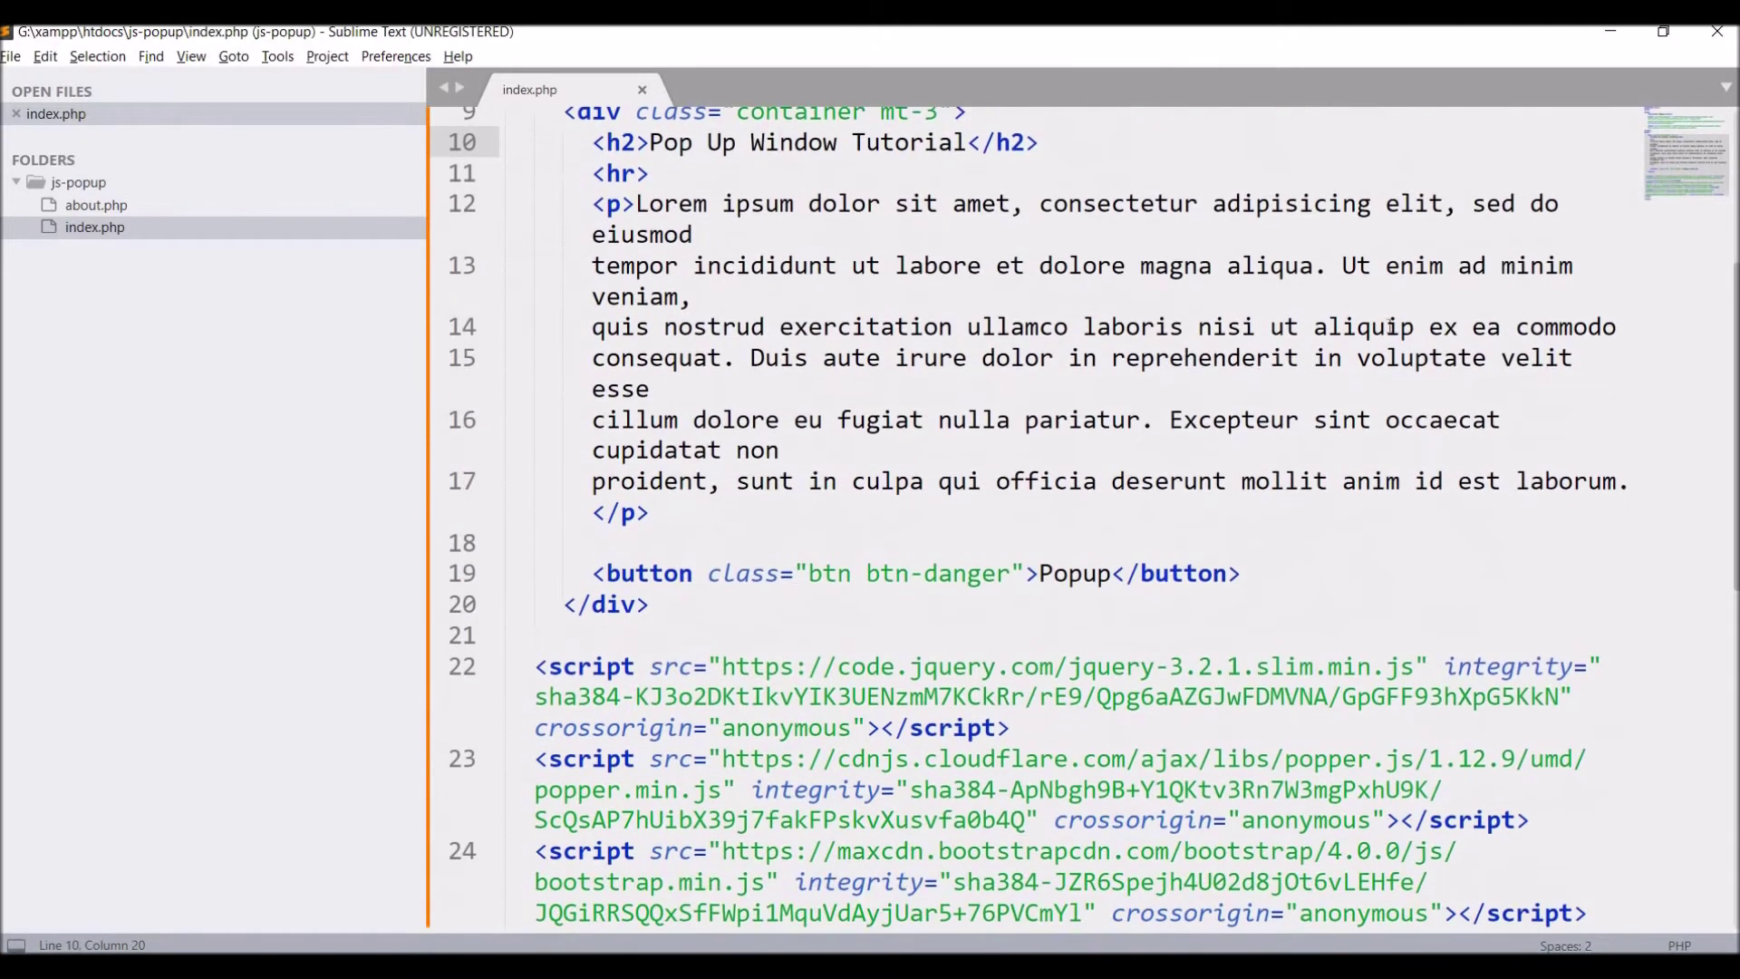
pyautogui.doubleClick(891, 573)
pyautogui.moveTo(923, 573); pyautogui.dragTo(1013, 572)
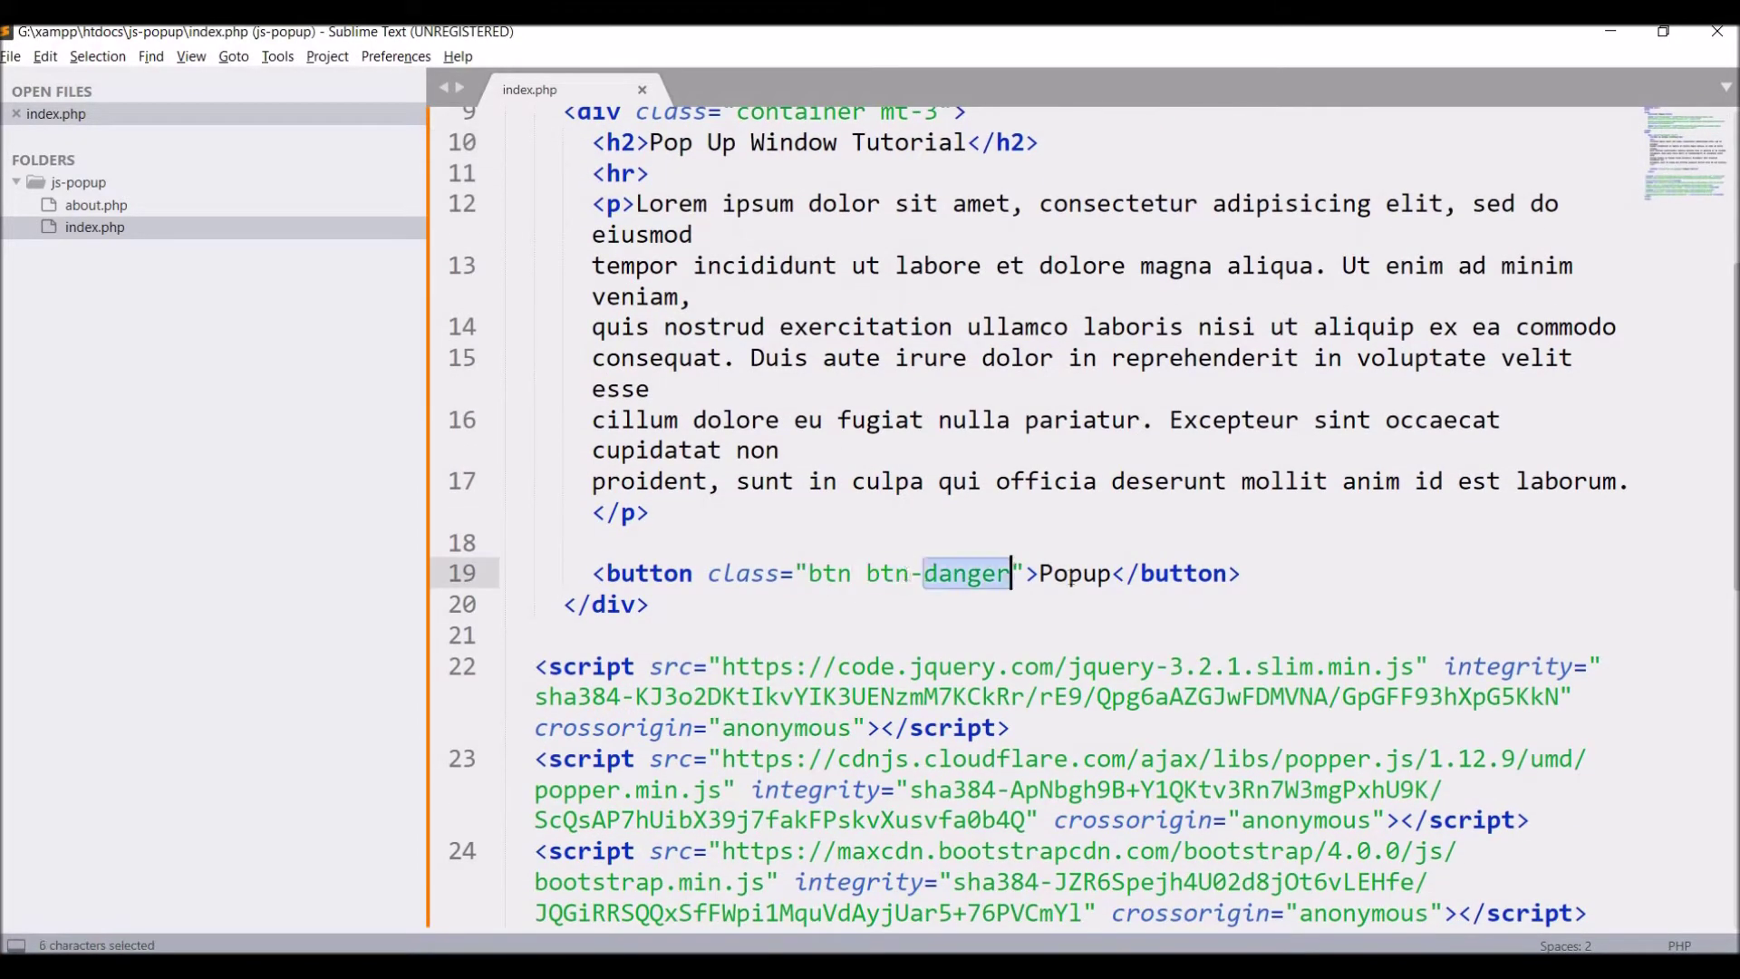
pyautogui.doubleClick(1070, 577)
pyautogui.scroll(-4, 1679, 153)
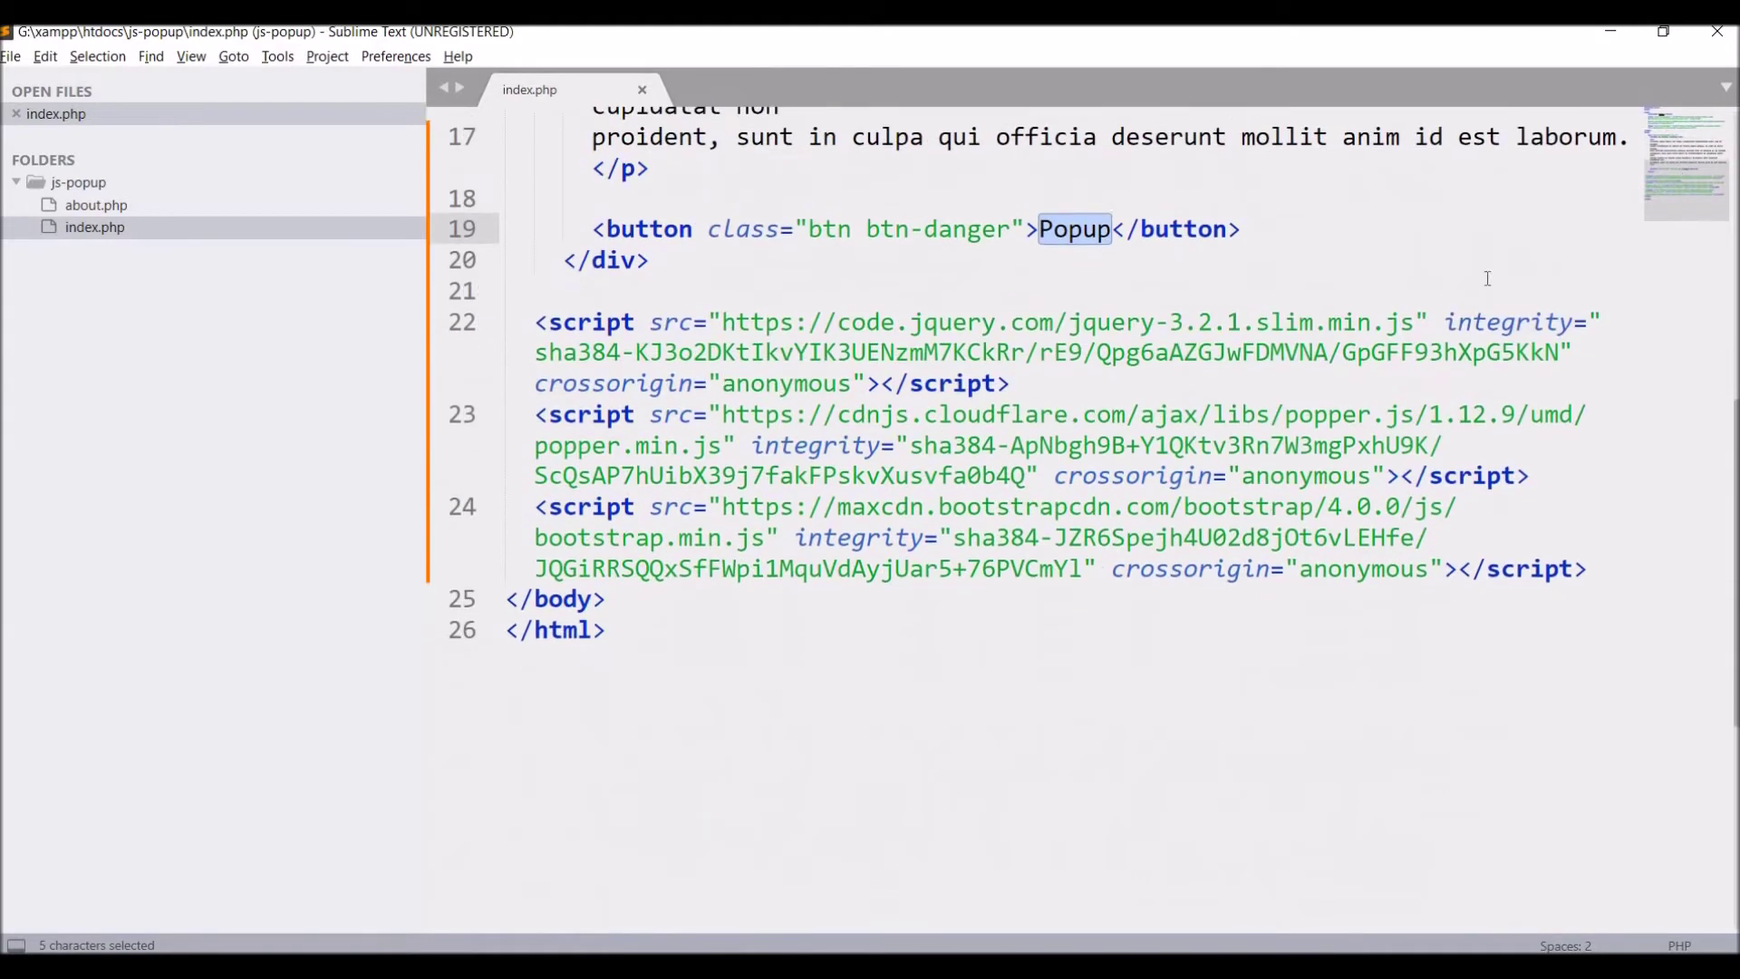
pyautogui.scroll(4, 1672, 128)
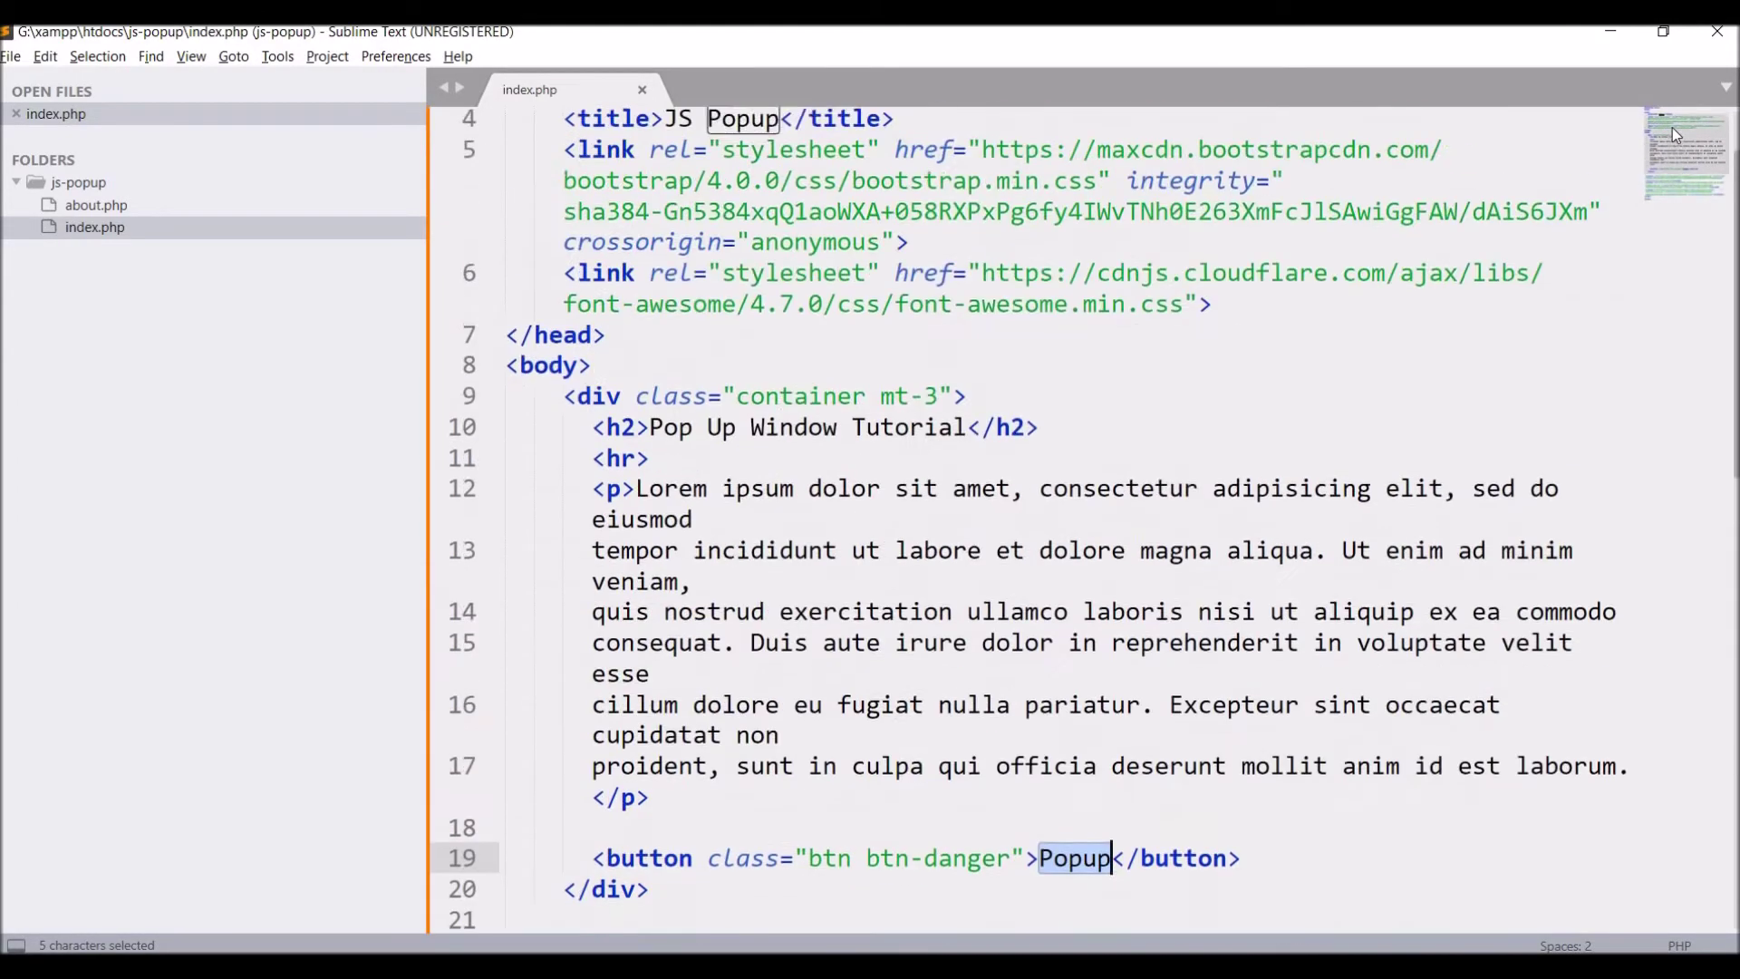
pyautogui.scroll(-1, 1674, 158)
pyautogui.scroll(-2, 1675, 160)
# - Open about.php from the sidebar, inspect its About title, then return to index.php's button markup
pyautogui.doubleClick(143, 206)
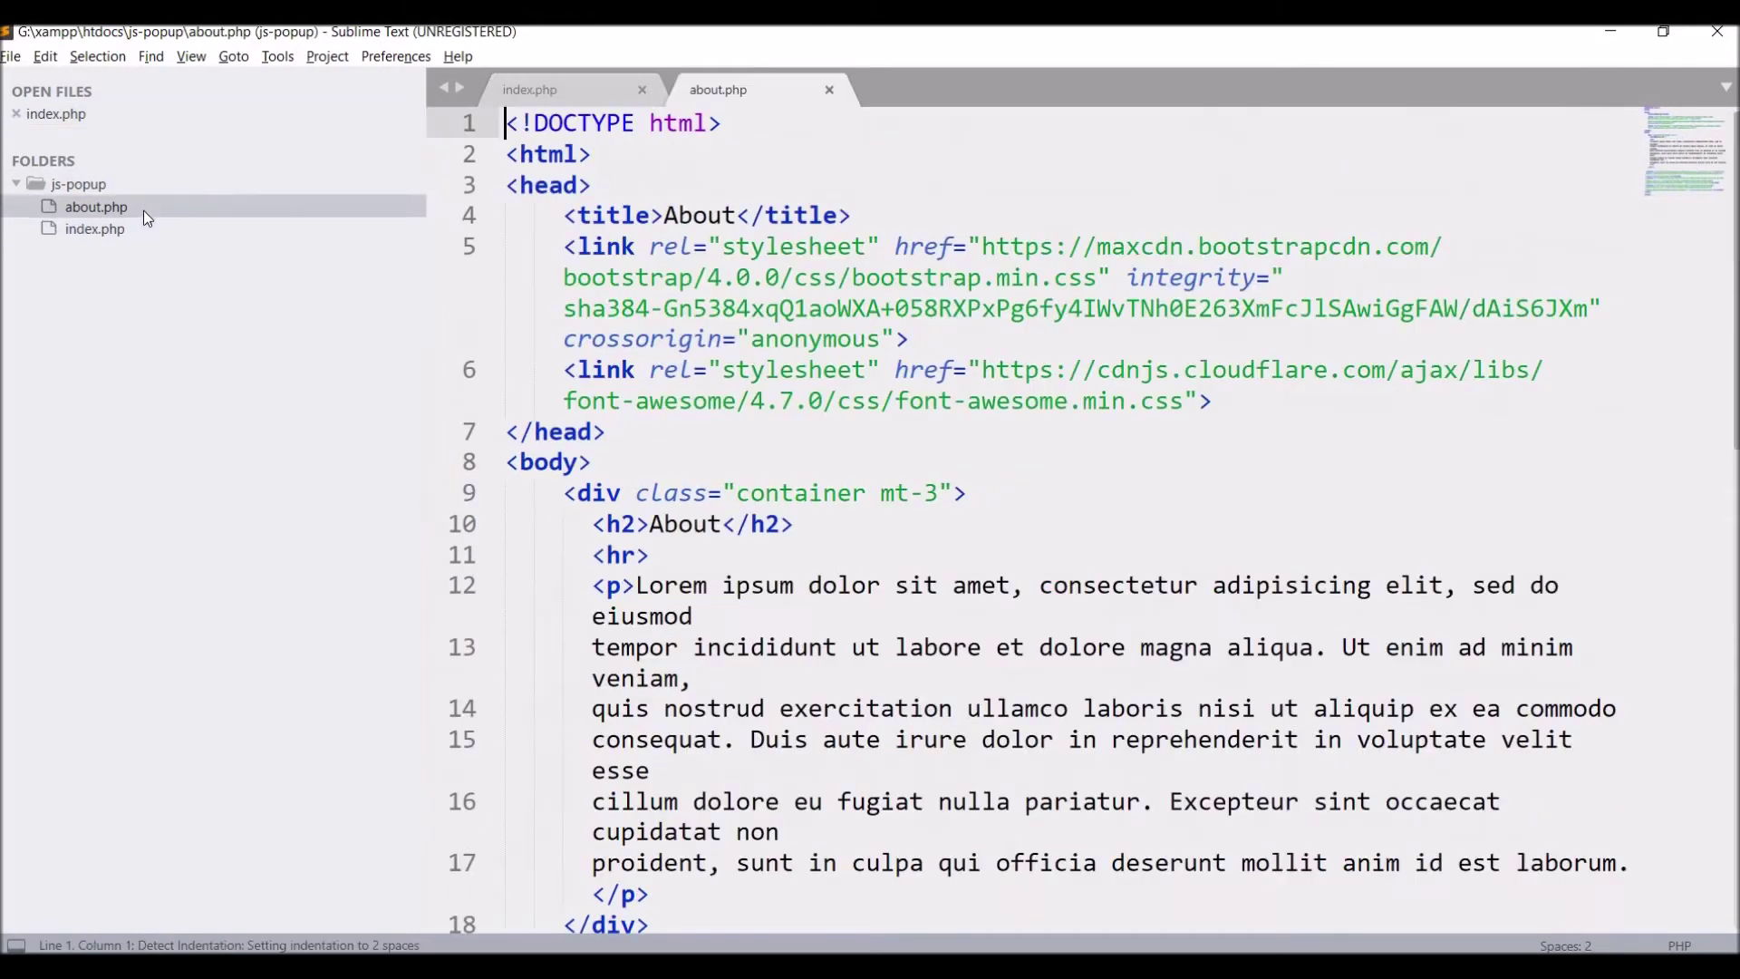
pyautogui.click(681, 216)
pyautogui.hotkey('ctrl', 'd')
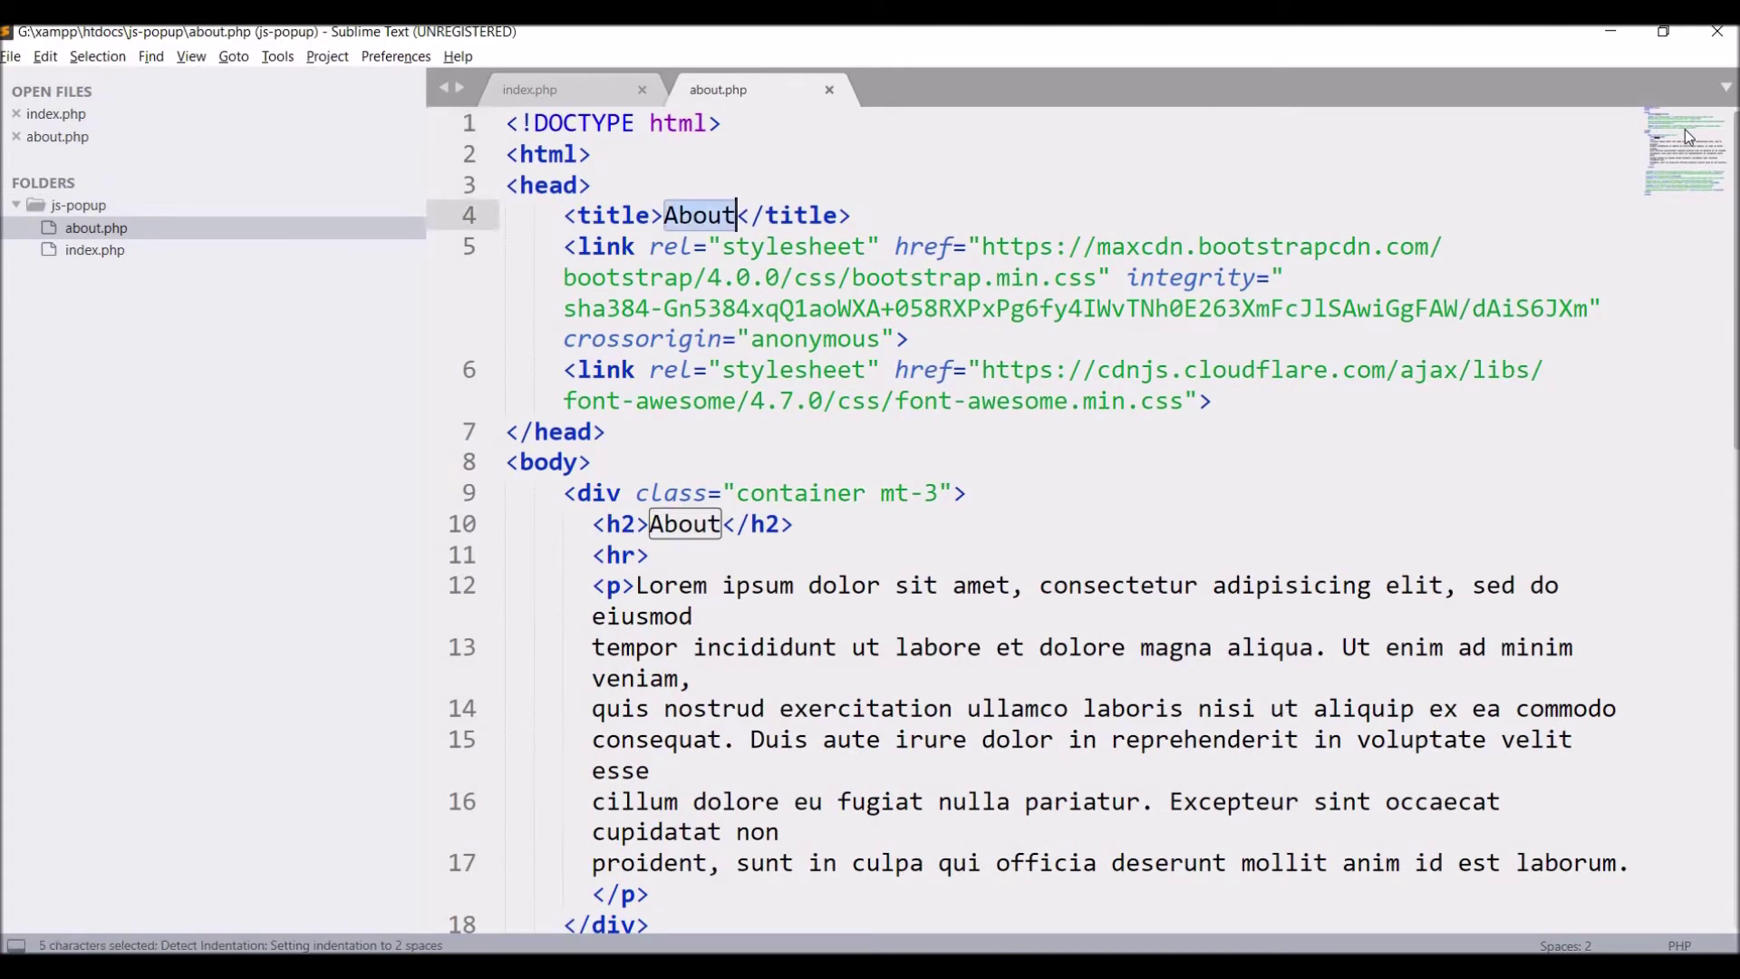
pyautogui.scroll(-2, 1679, 175)
pyautogui.scroll(-5, 1679, 176)
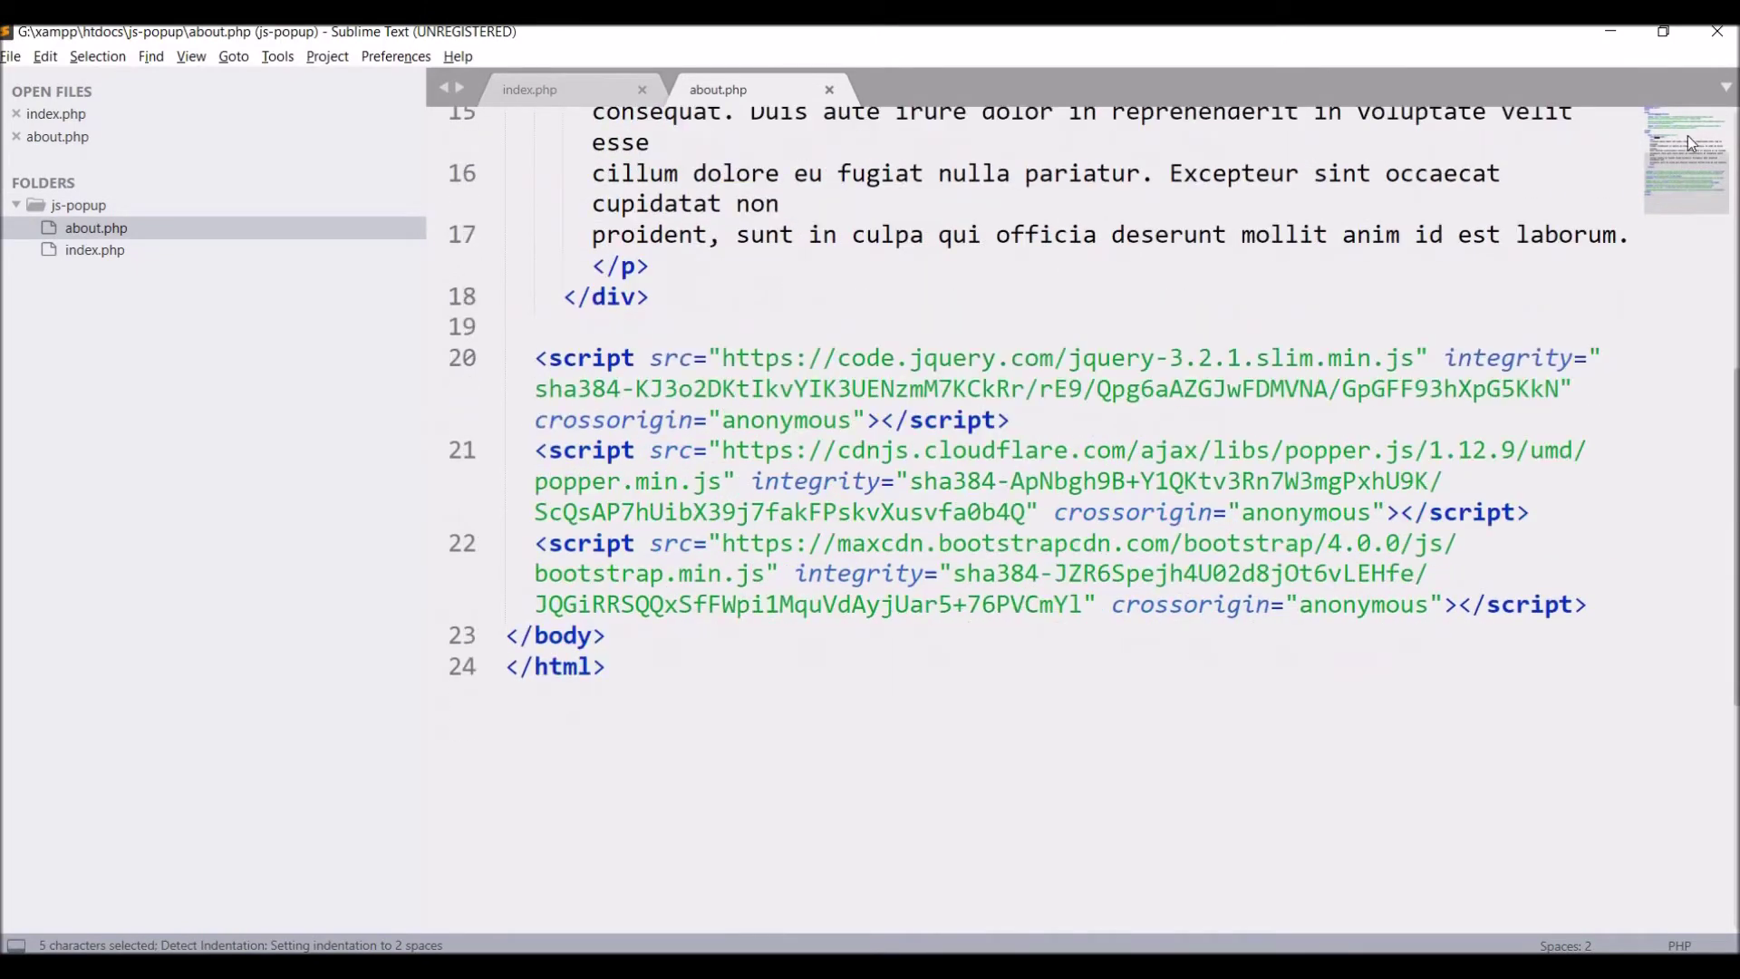
pyautogui.scroll(8, 1687, 135)
pyautogui.click(582, 87)
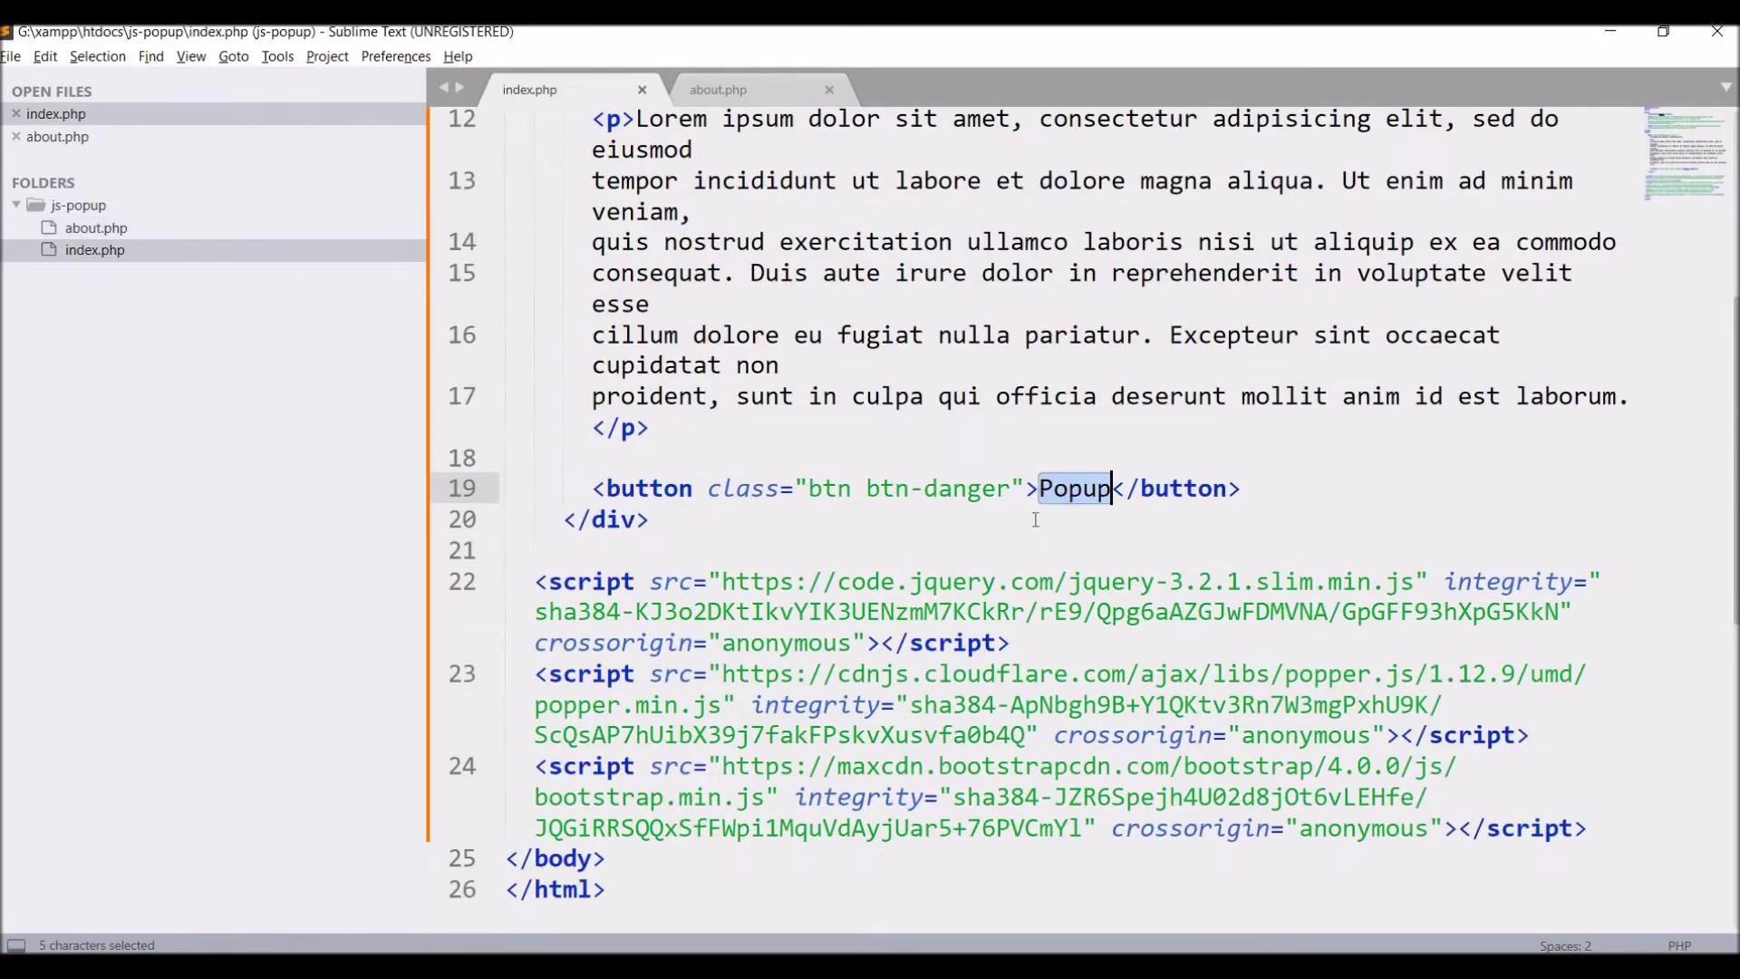
pyautogui.scroll(-1, 1685, 170)
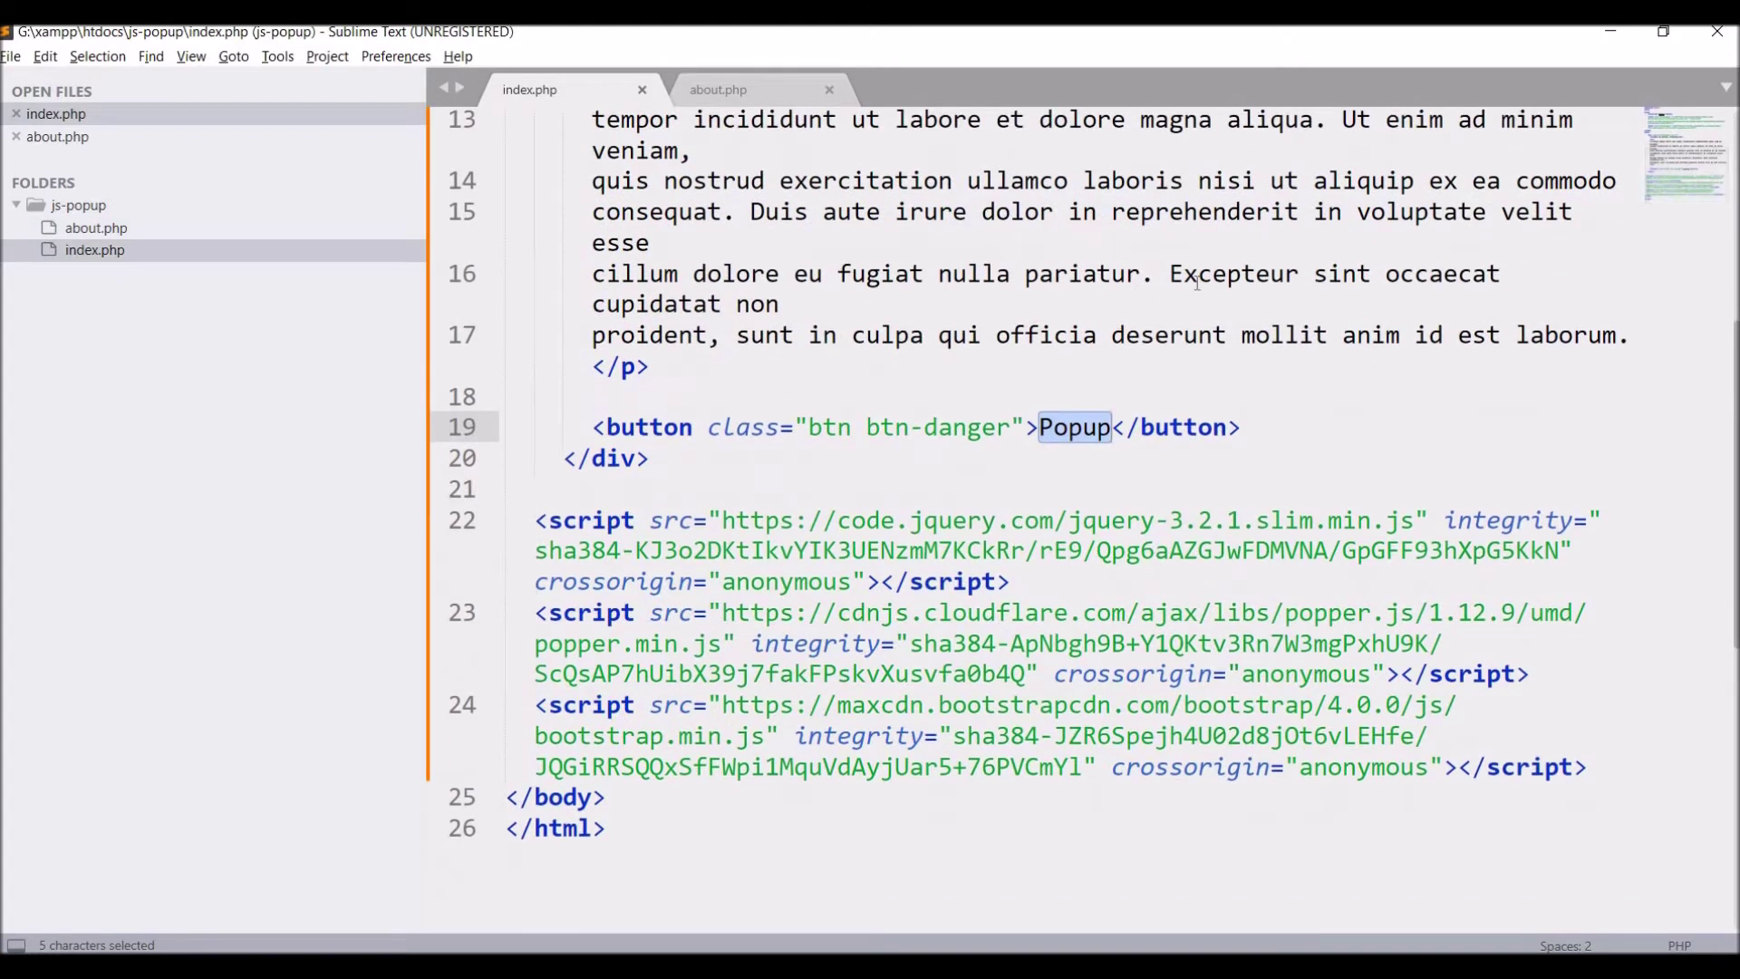
pyautogui.click(1030, 427)
pyautogui.write('oncli')
# - Add onclick="openPopup()" to the Popup button and copy the openPopup name
pyautogui.press('Return')
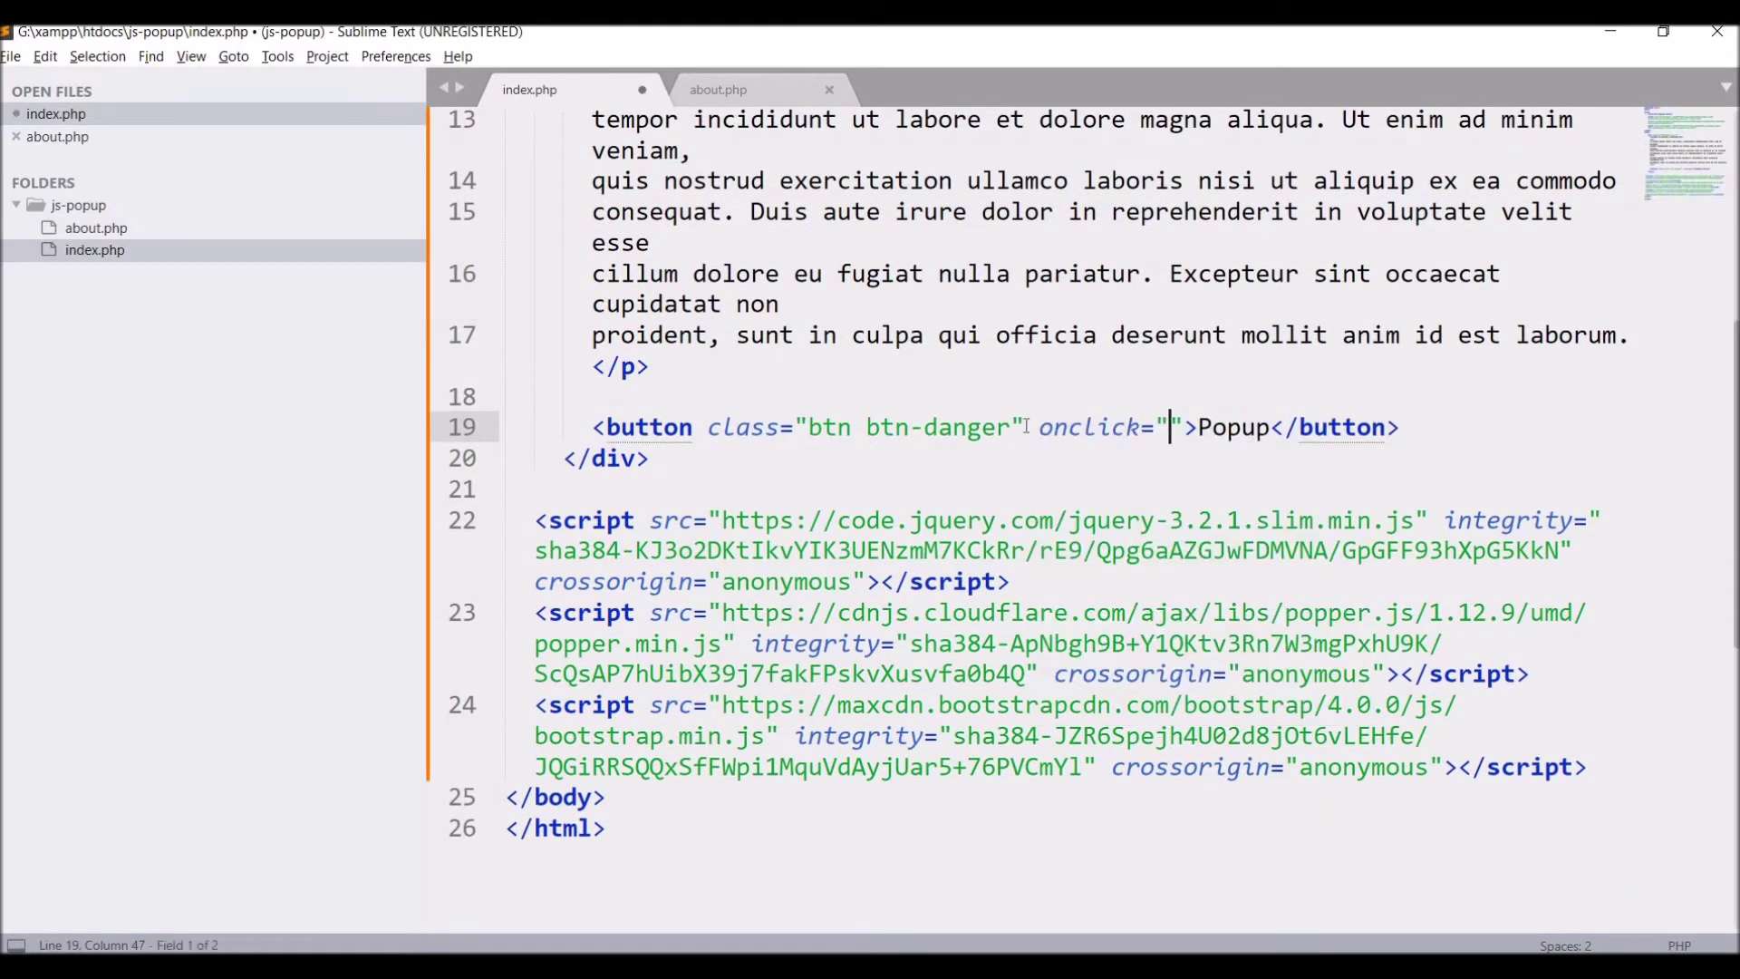
pyautogui.write('openPopup')
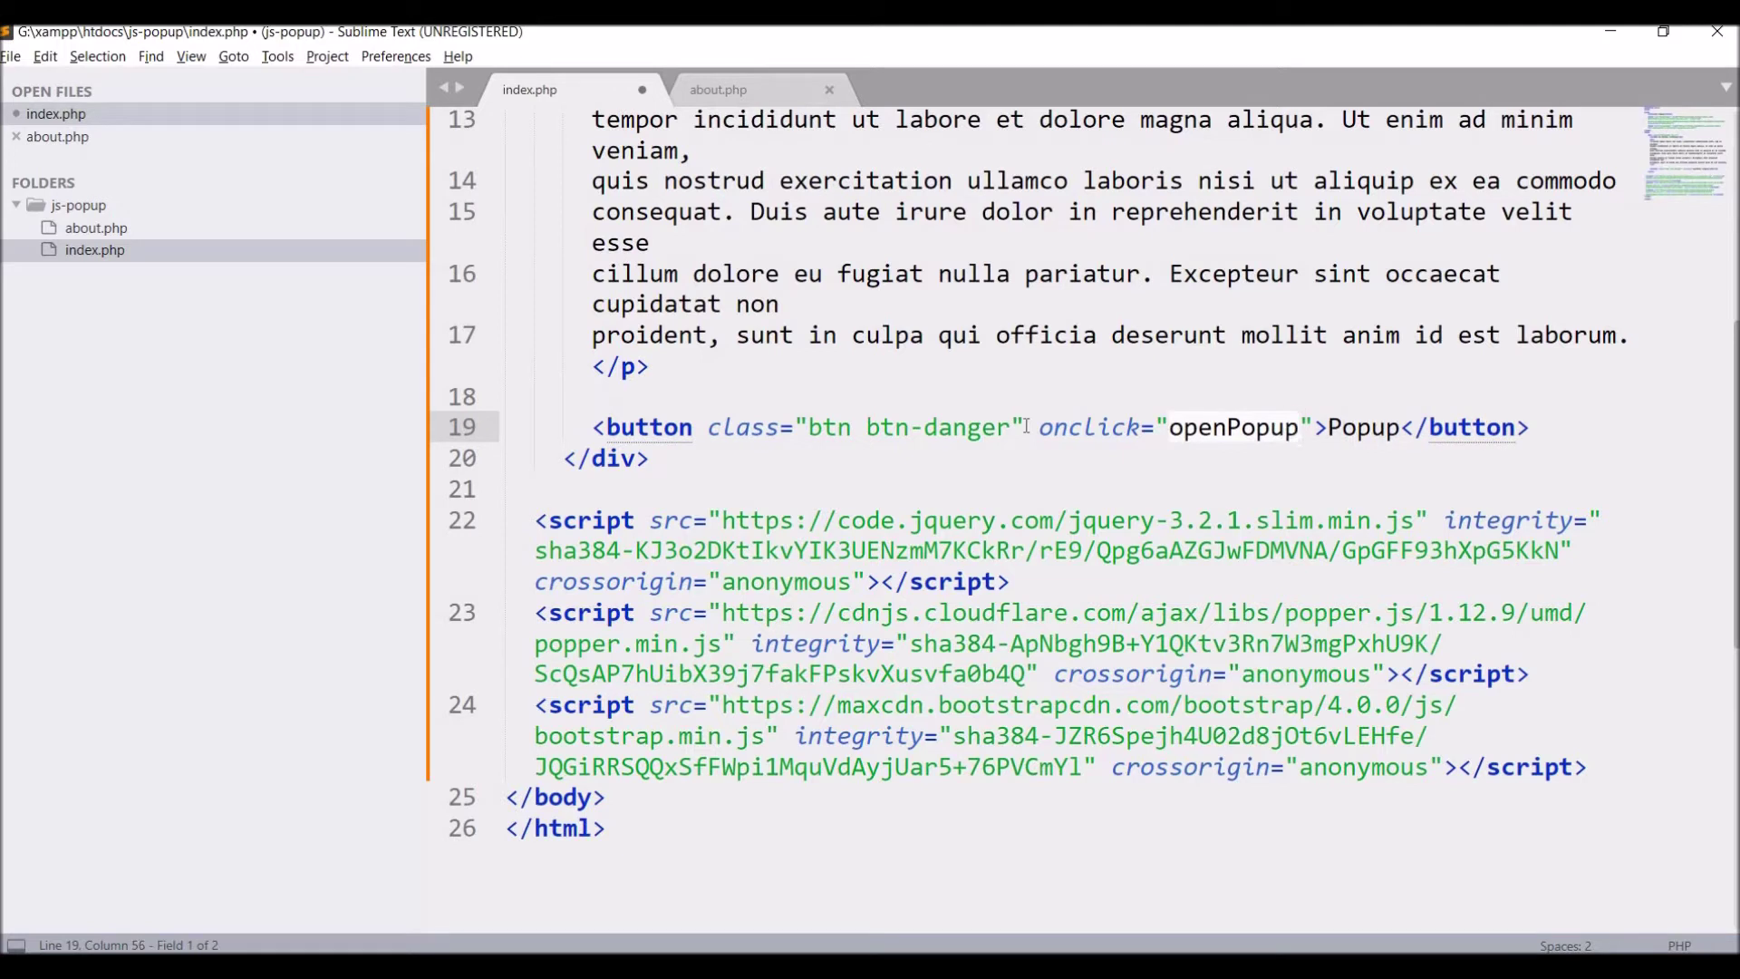
pyautogui.write('(')
pyautogui.doubleClick(1219, 431)
pyautogui.hotkey('ctrl', 'c')
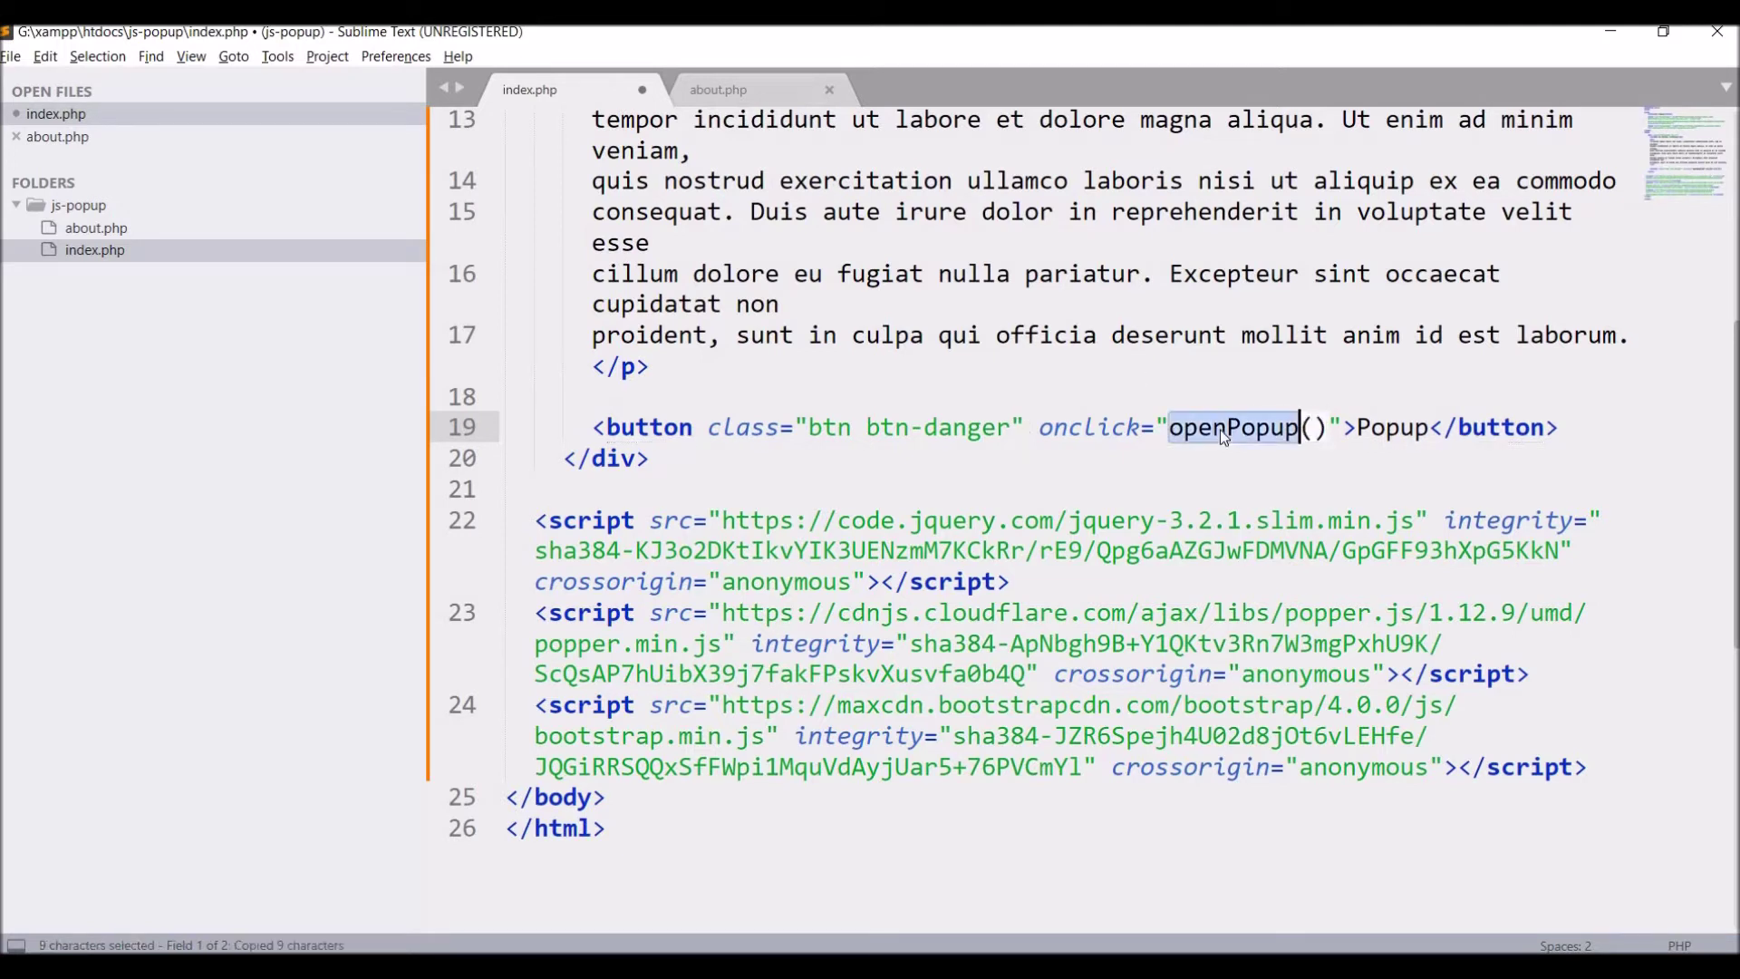
pyautogui.scroll(-3, 1598, 535)
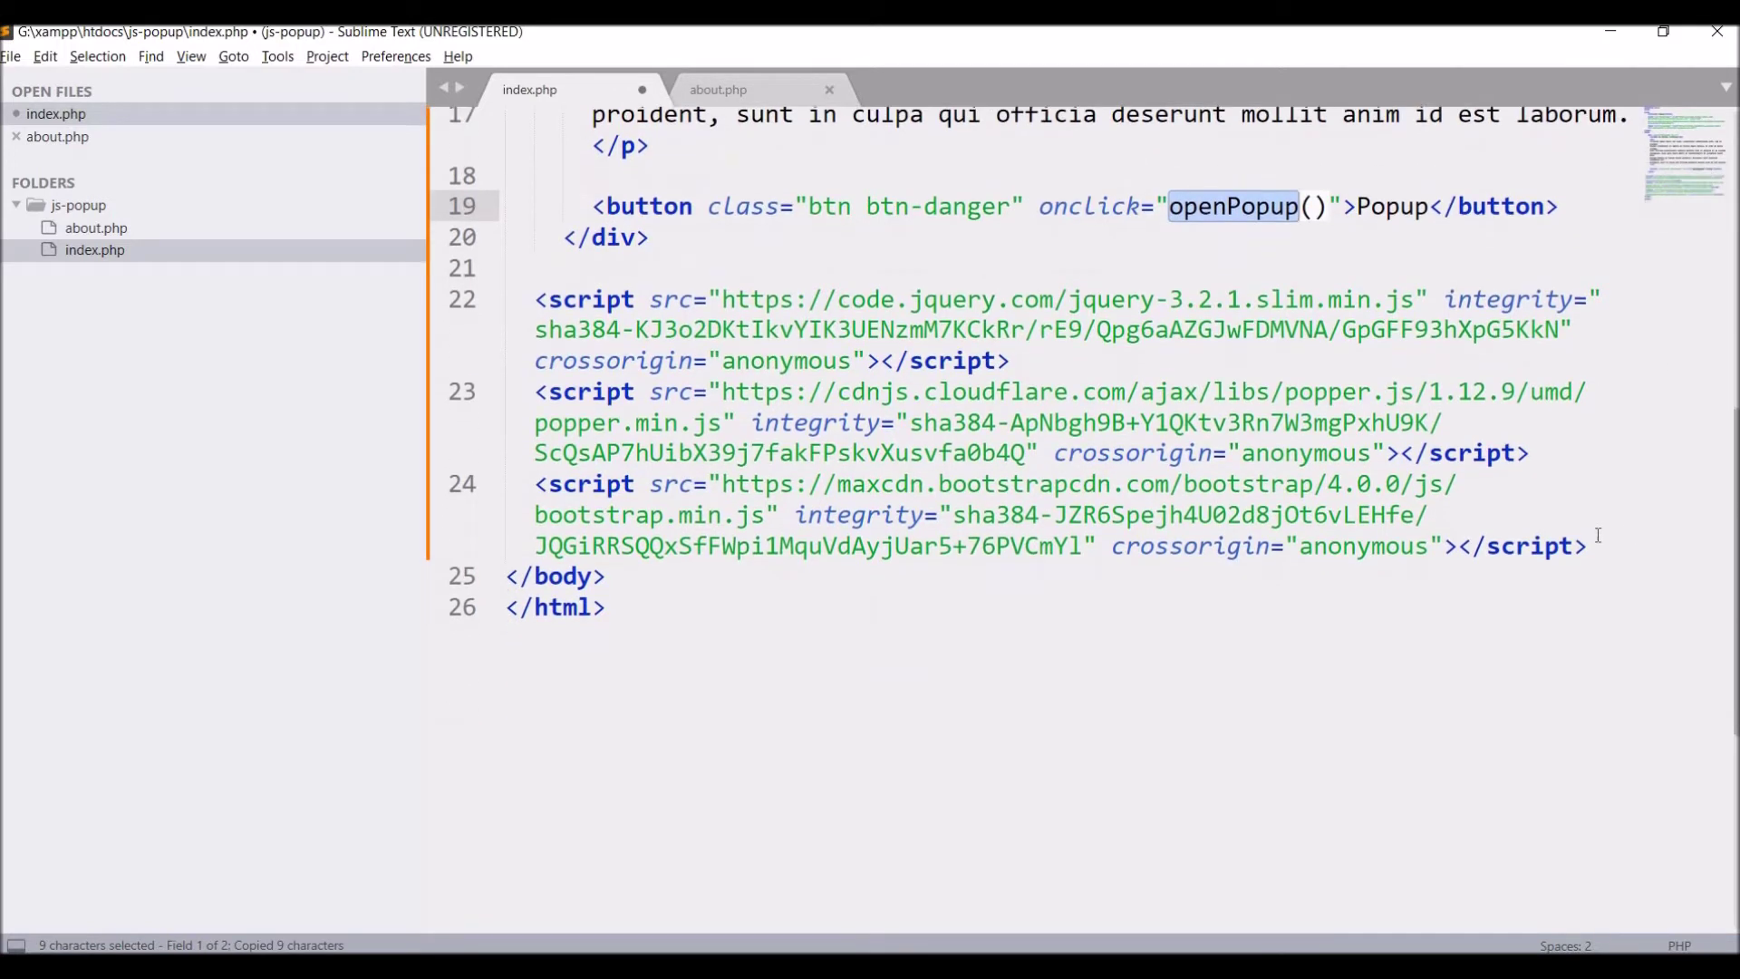
# - Add a text/javascript script block below the includes with an empty openPopup function
pyautogui.click(1599, 537)
pyautogui.press('Return')
pyautogui.write('<s')
pyautogui.press('Tab')
pyautogui.press('Tab')
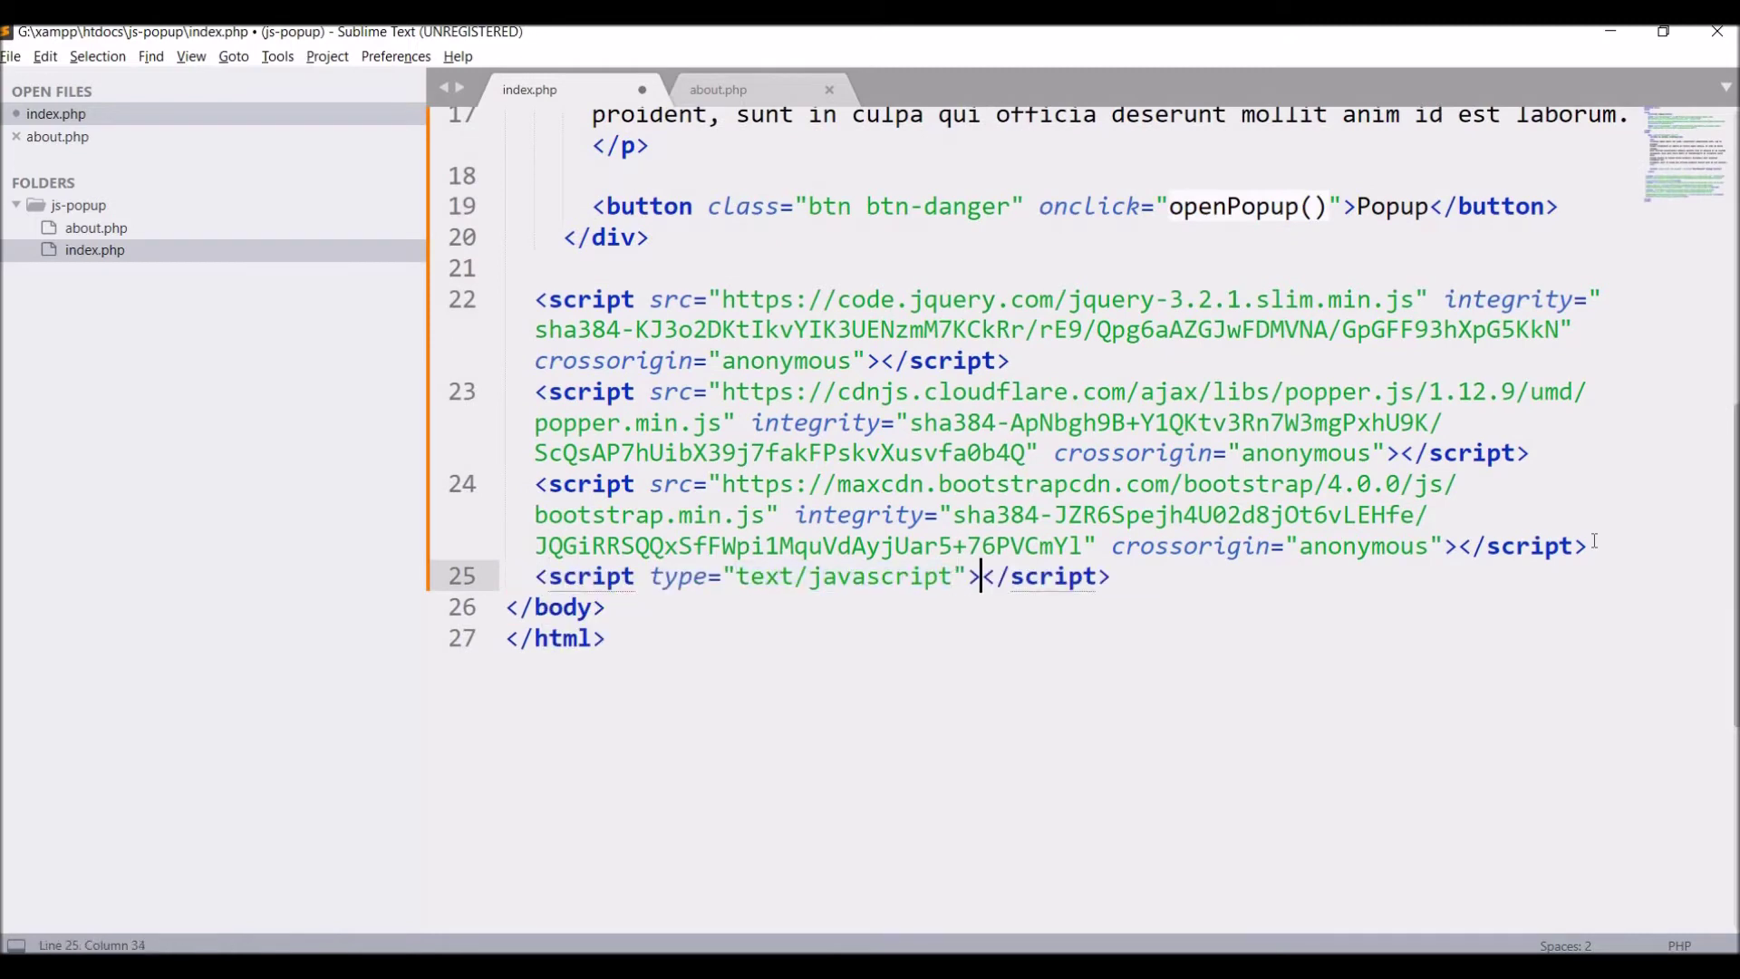
pyautogui.press('Return')
pyautogui.write('function')
pyautogui.hotkey('ctrl', 'v')
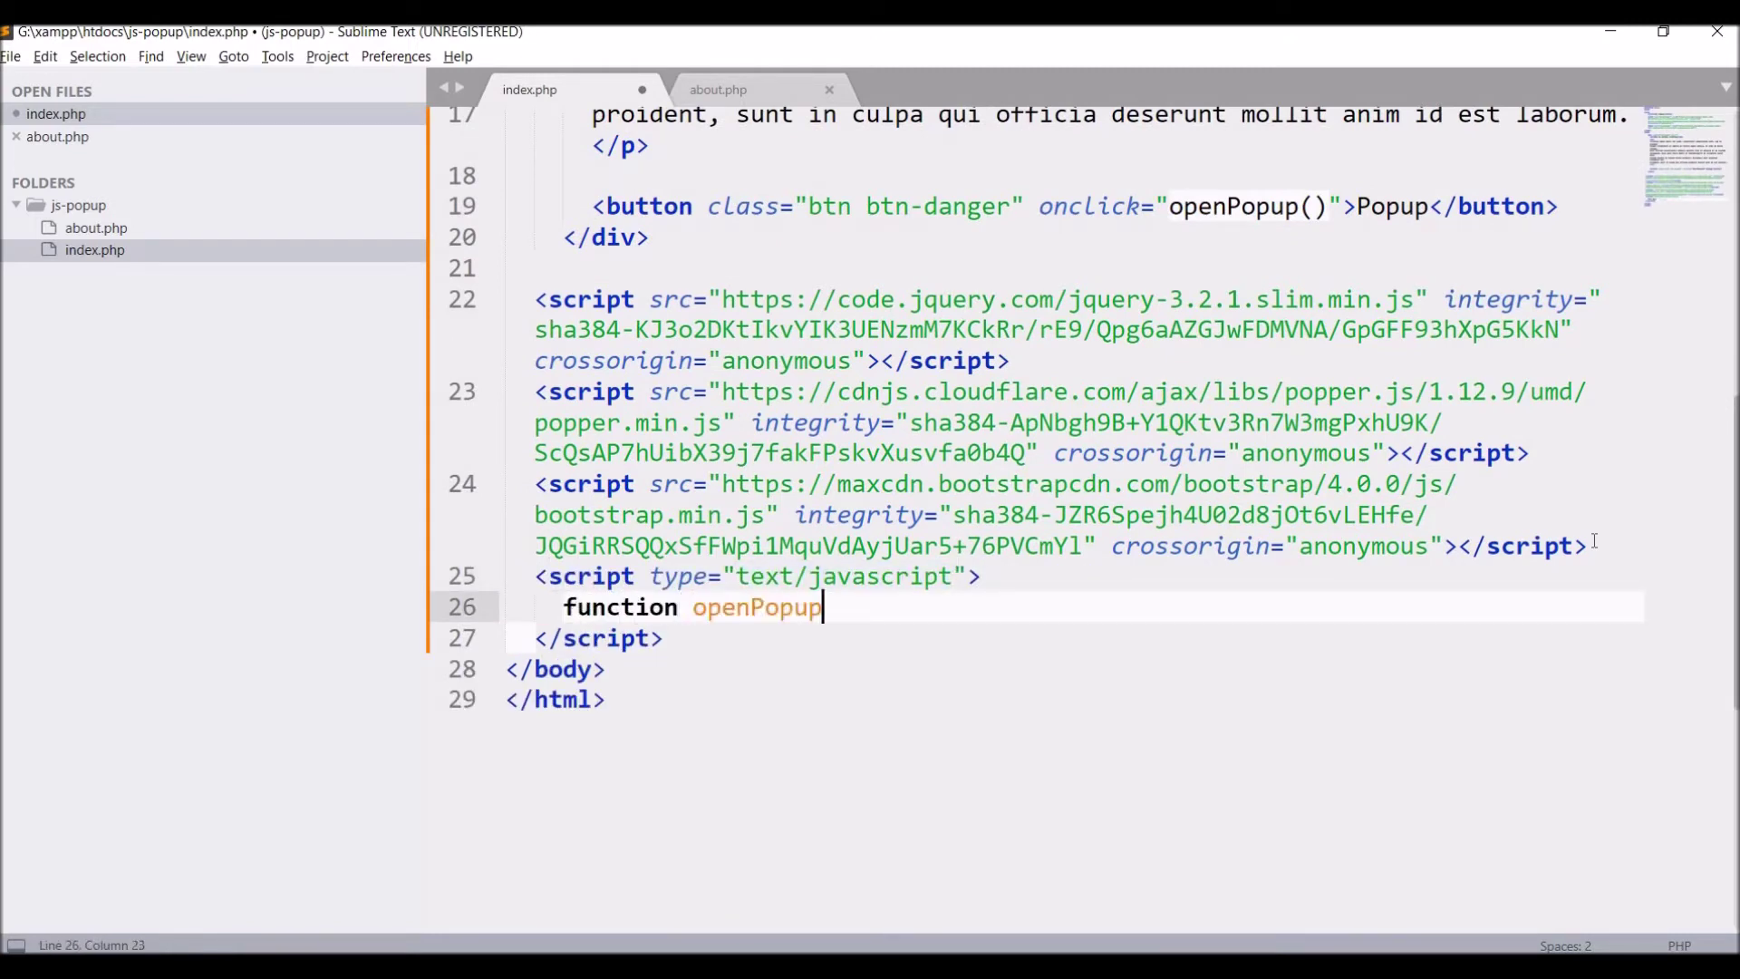
pyautogui.write('()')
pyautogui.press('Return')
pyautogui.write('{')
pyautogui.press('Return')
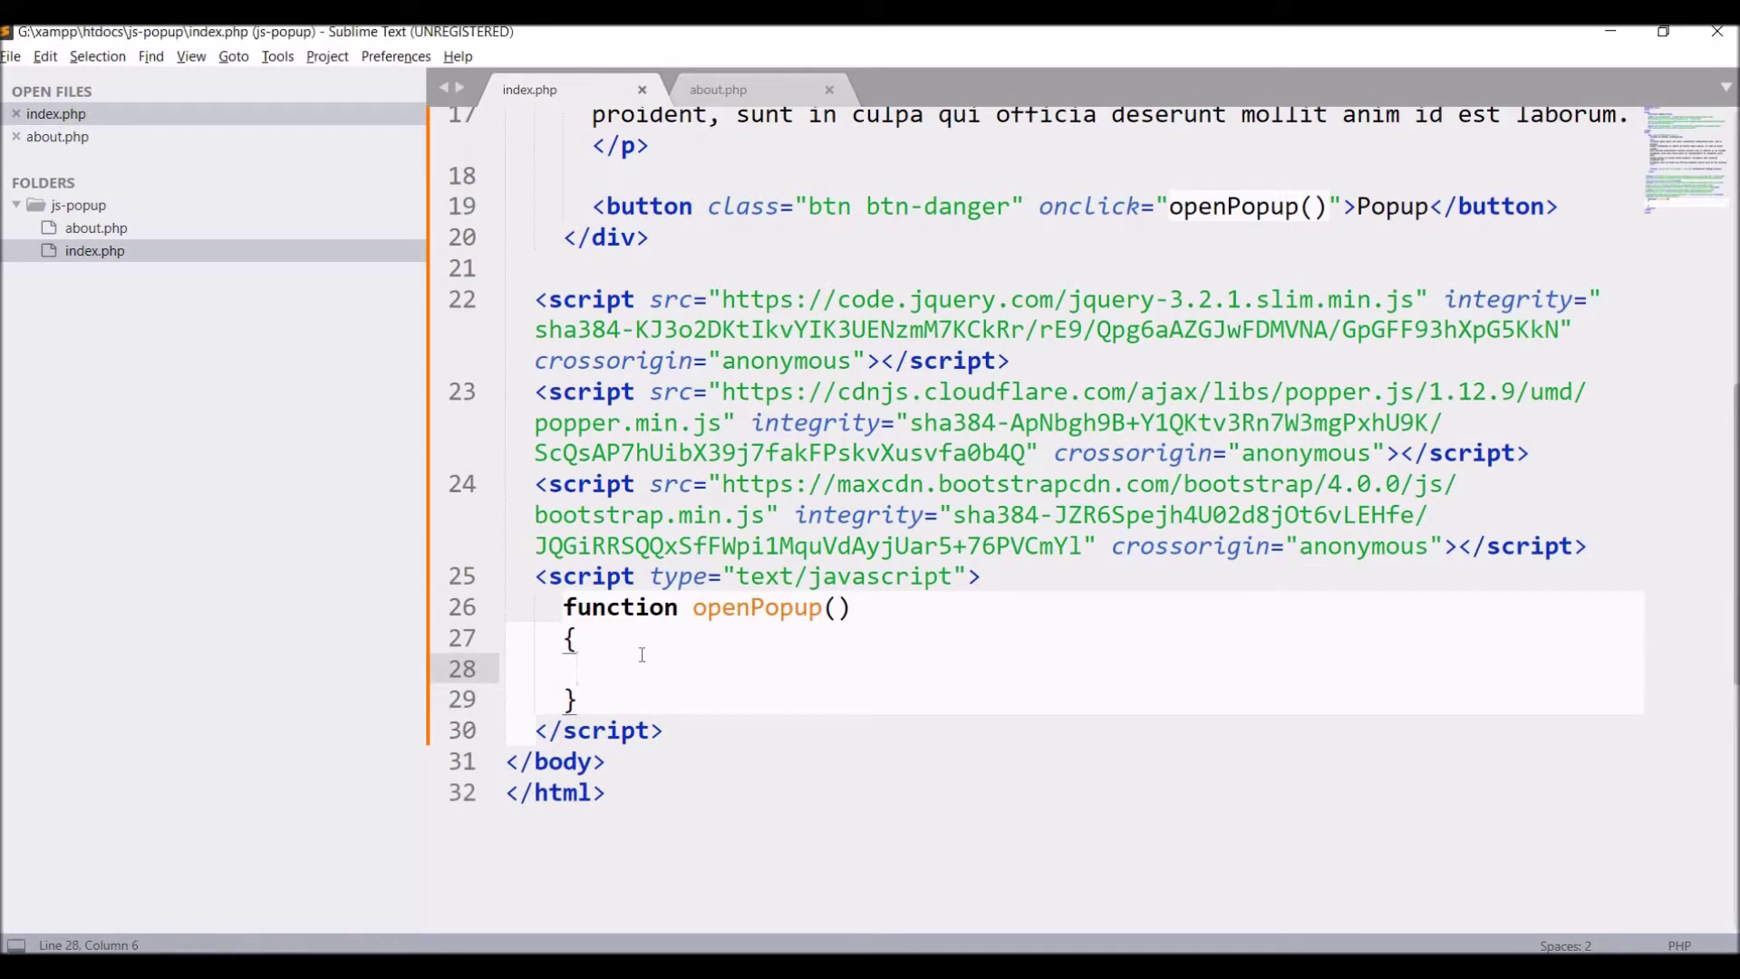
pyautogui.write('window.')
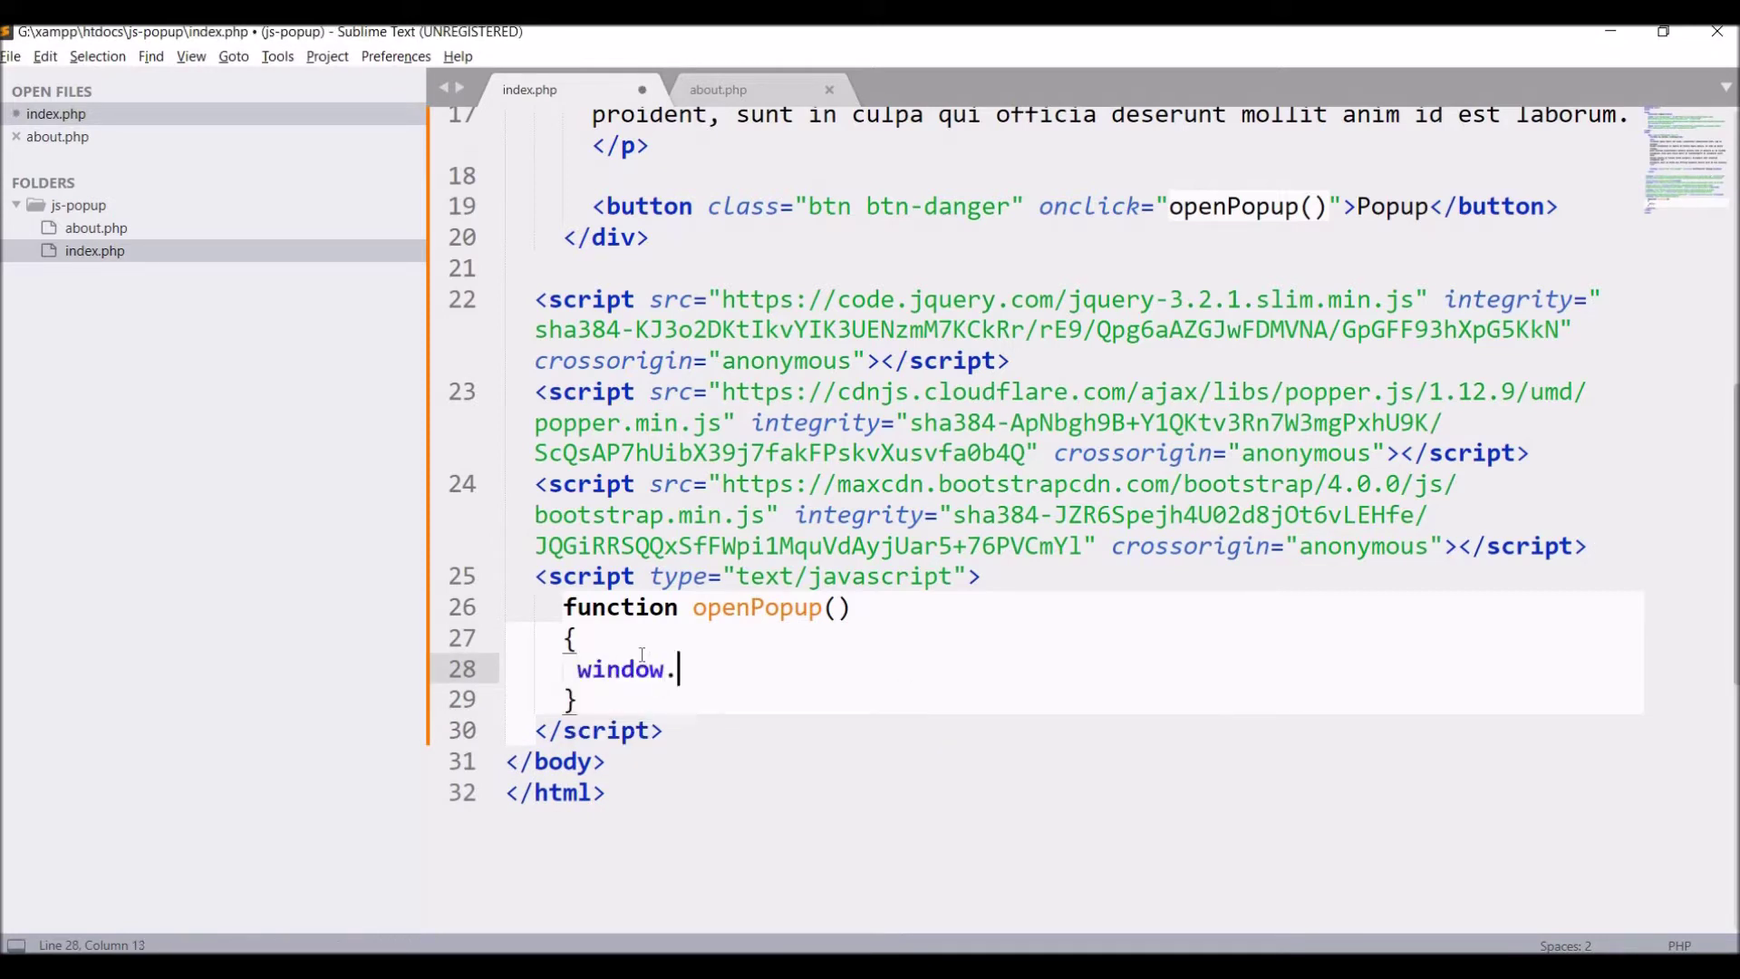
pyautogui.write("open('abu")
# - Complete the window.open call that opens about.php titled 'About us'
pyautogui.press('BackSpace')
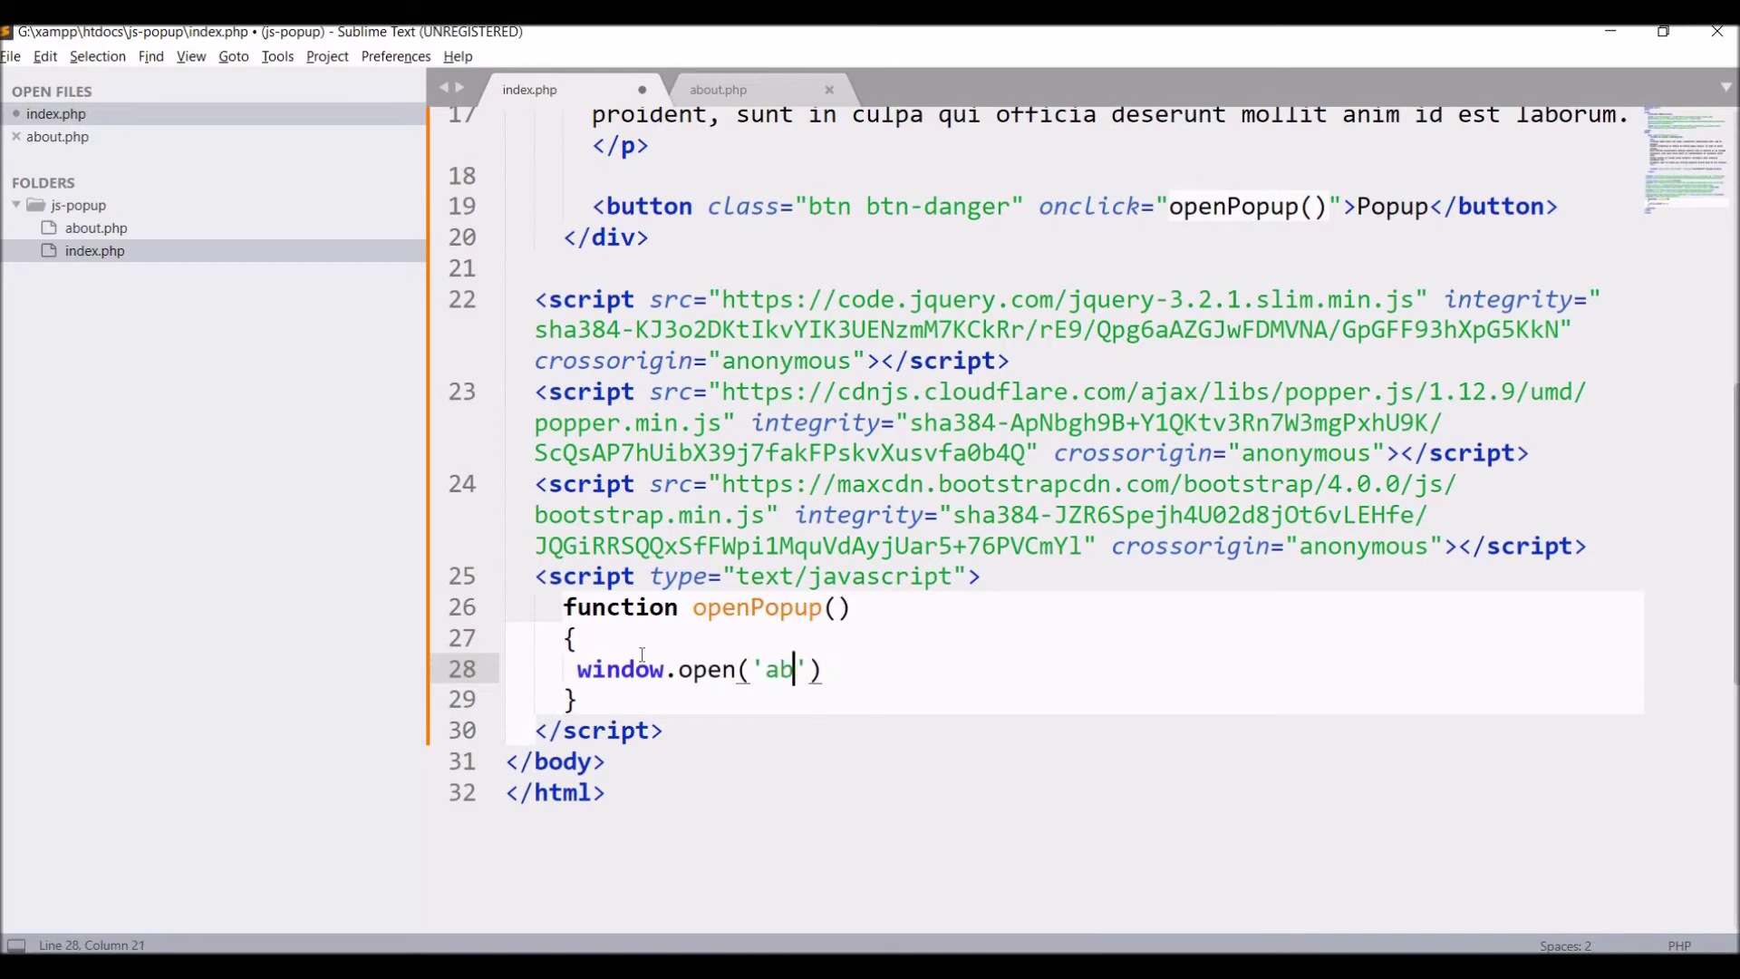
pyautogui.write("out.php'")
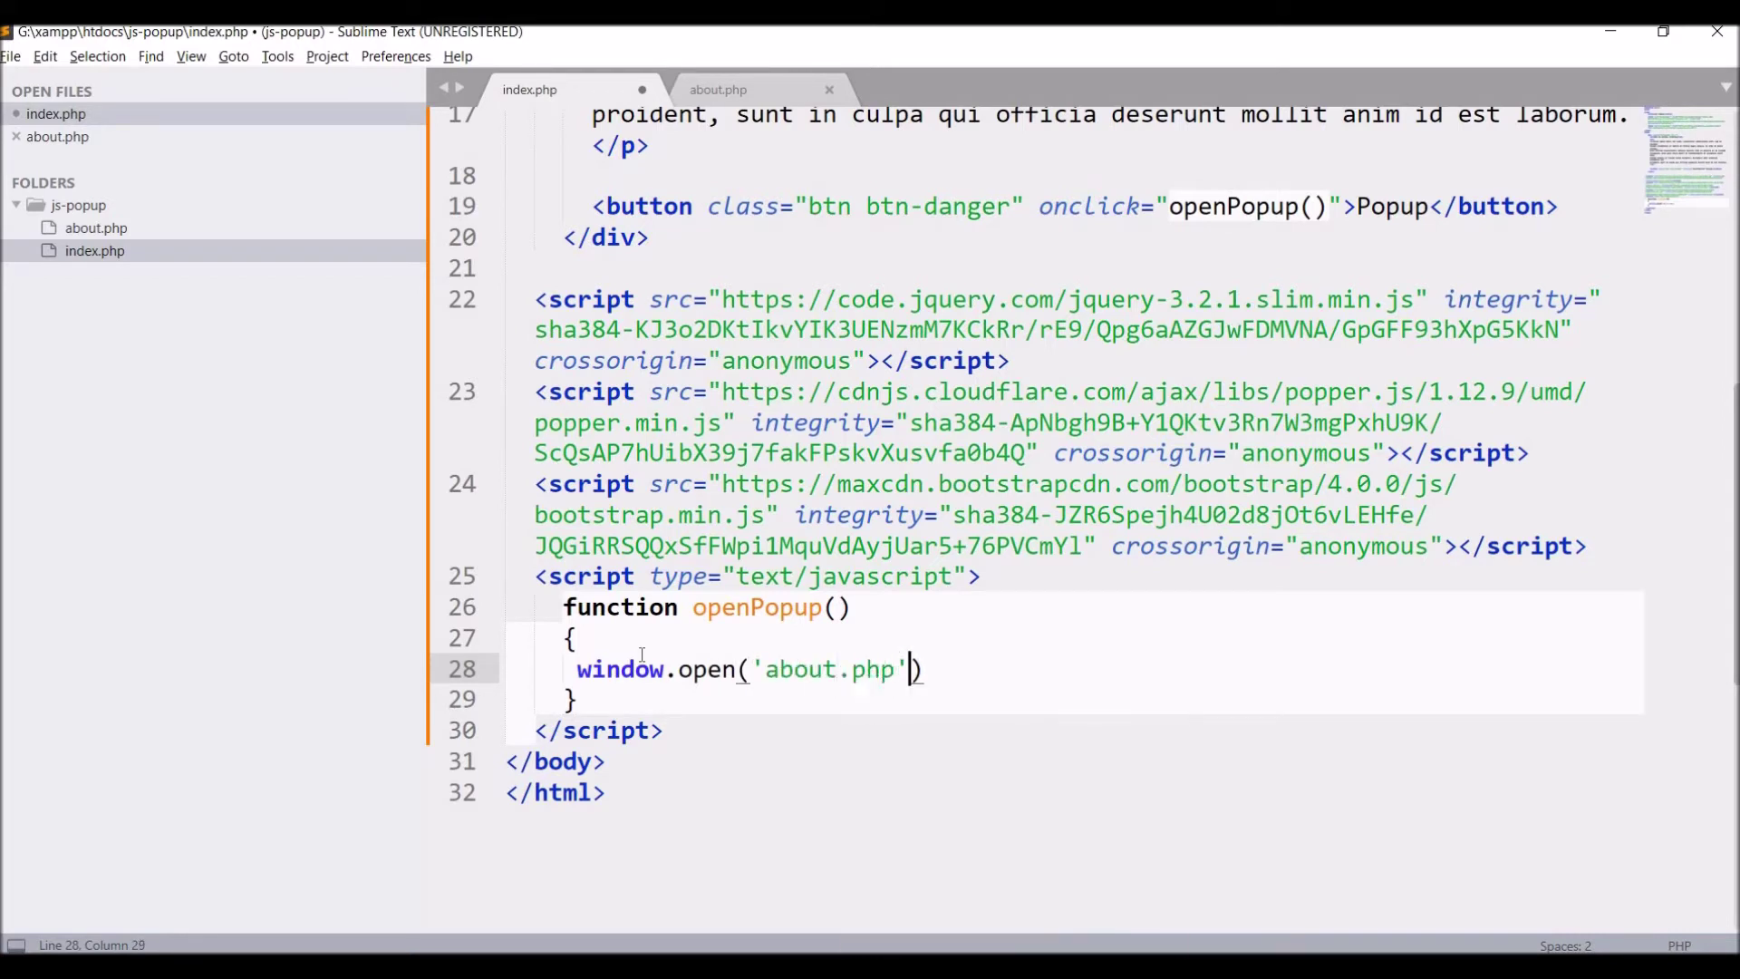
pyautogui.write(",'About ")
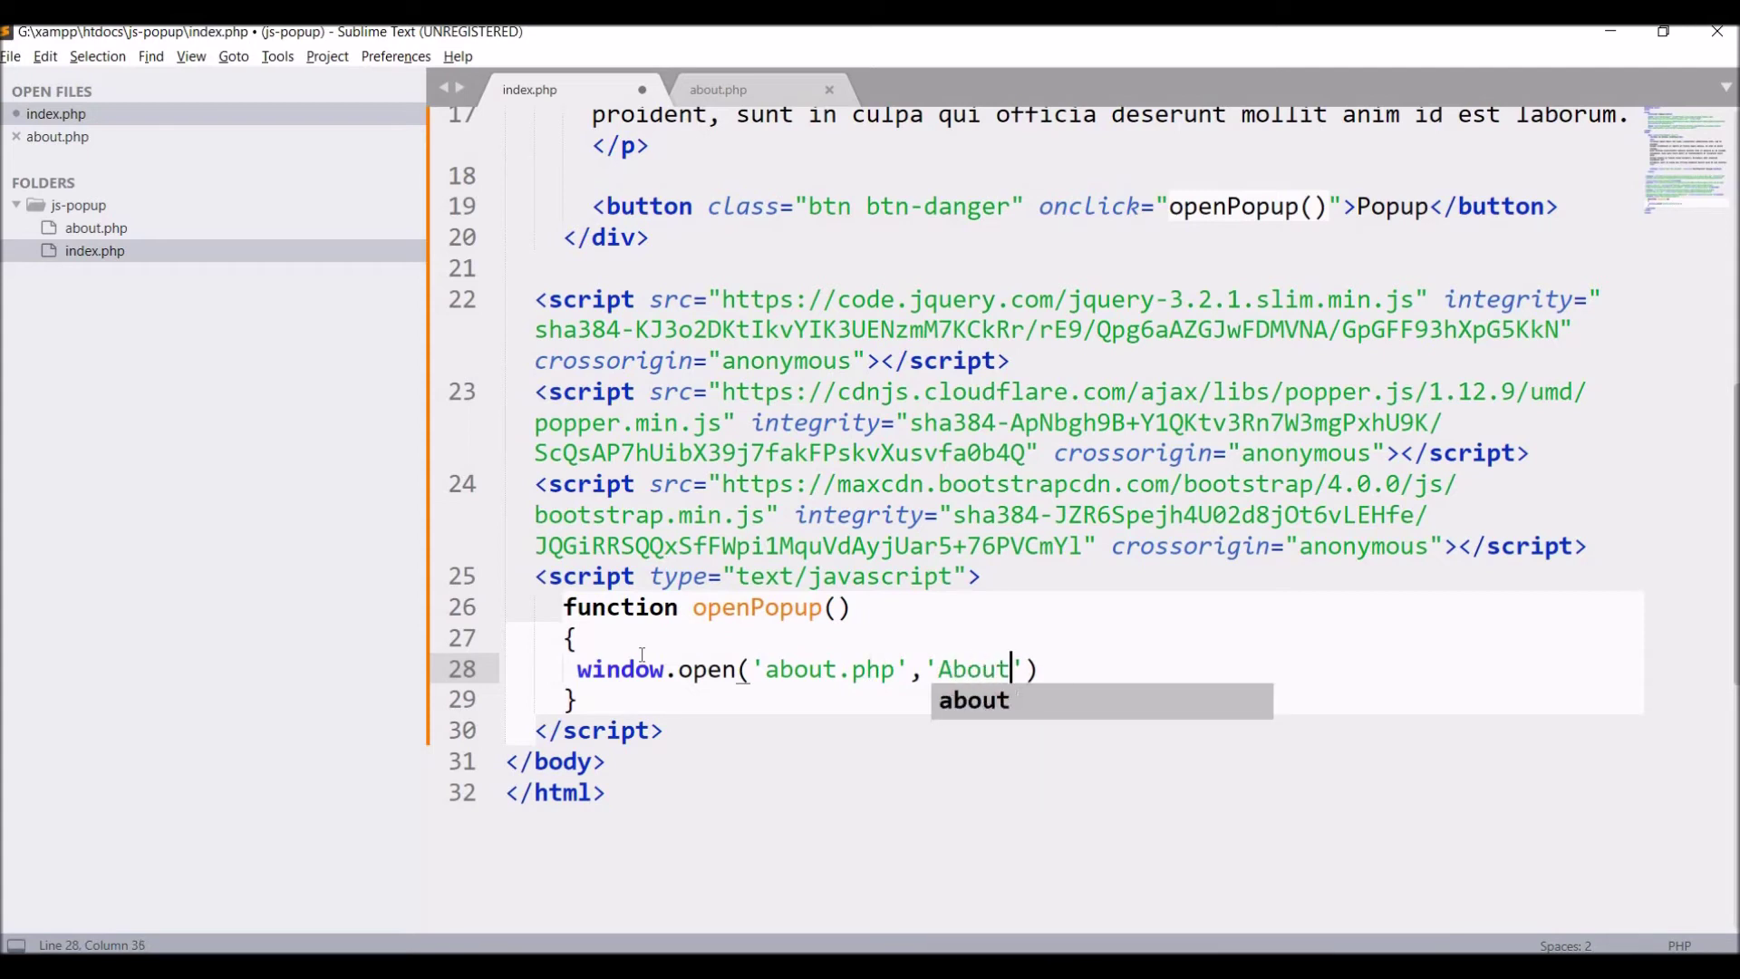
pyautogui.write("us','w")
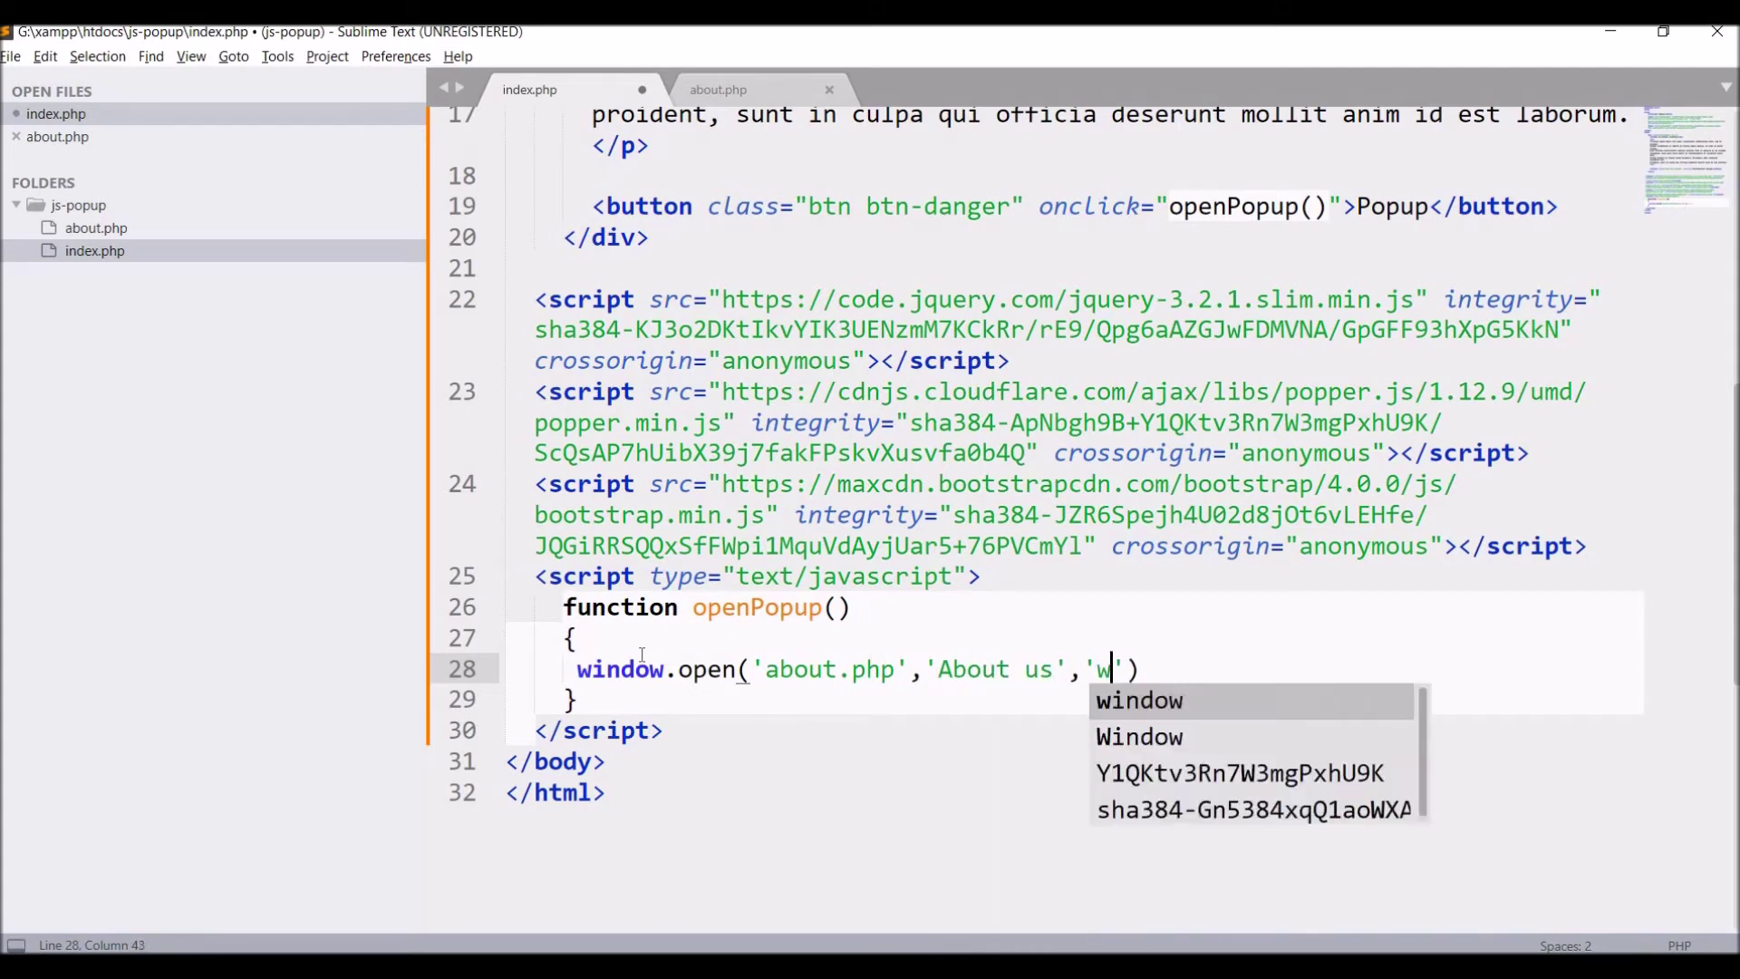
pyautogui.write('idth=200')
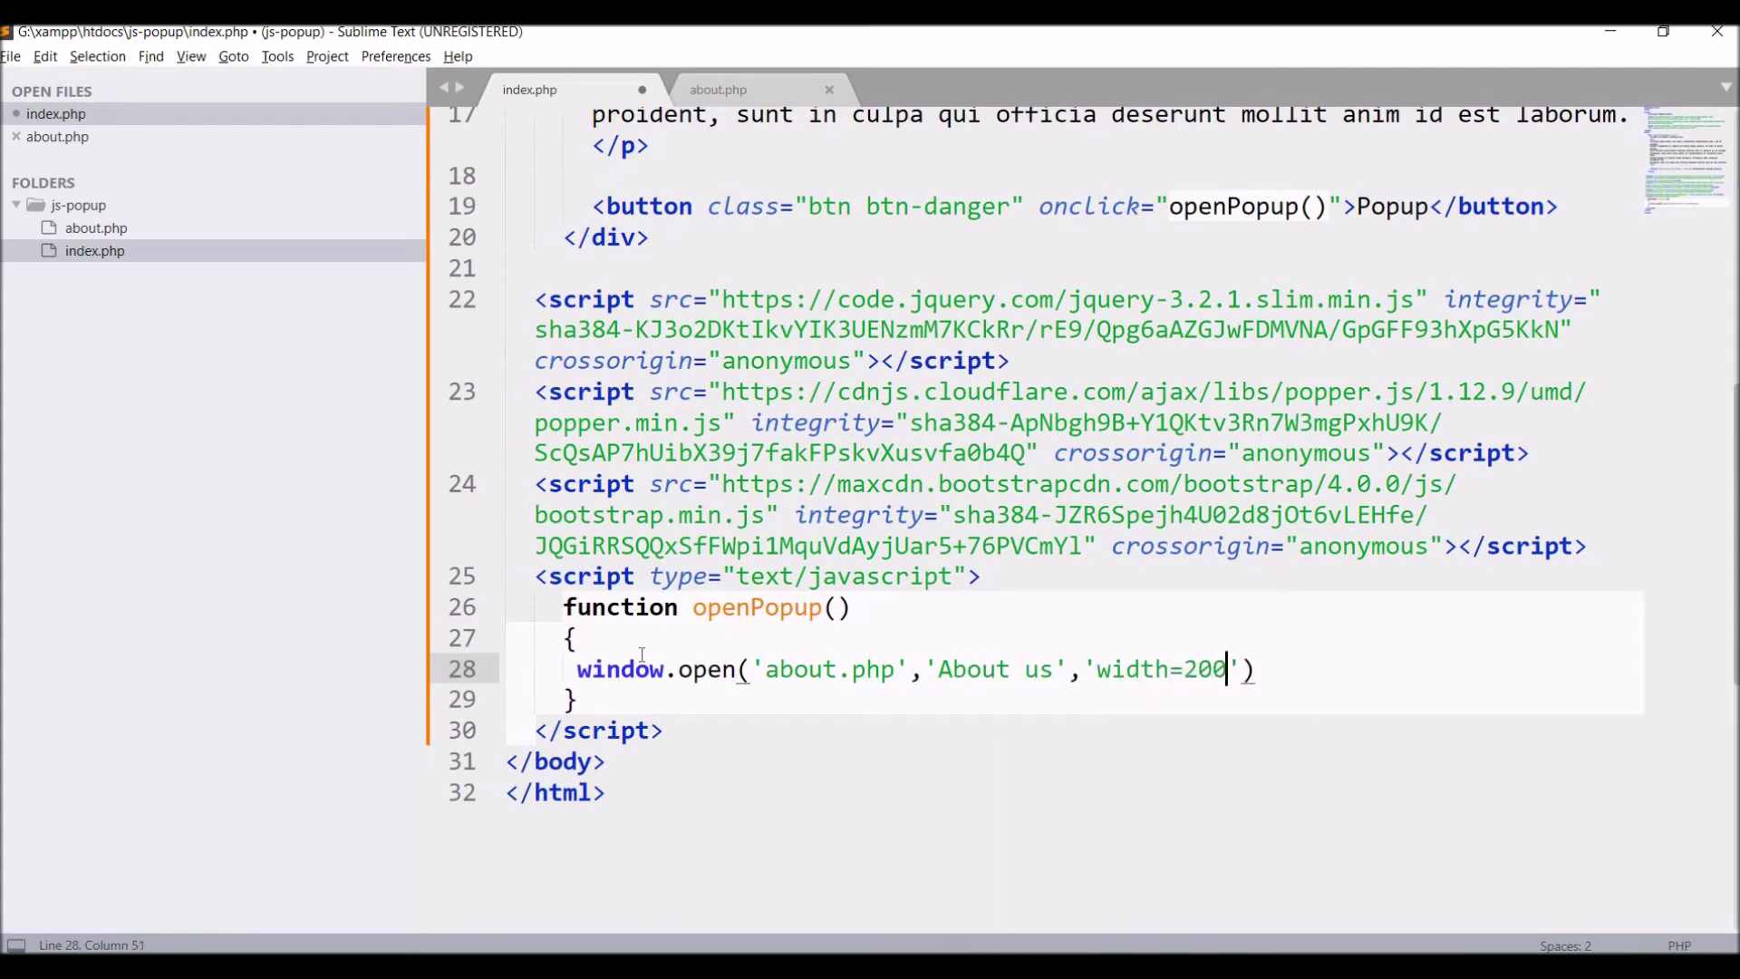
pyautogui.write(',he')
pyautogui.write('ight=200')
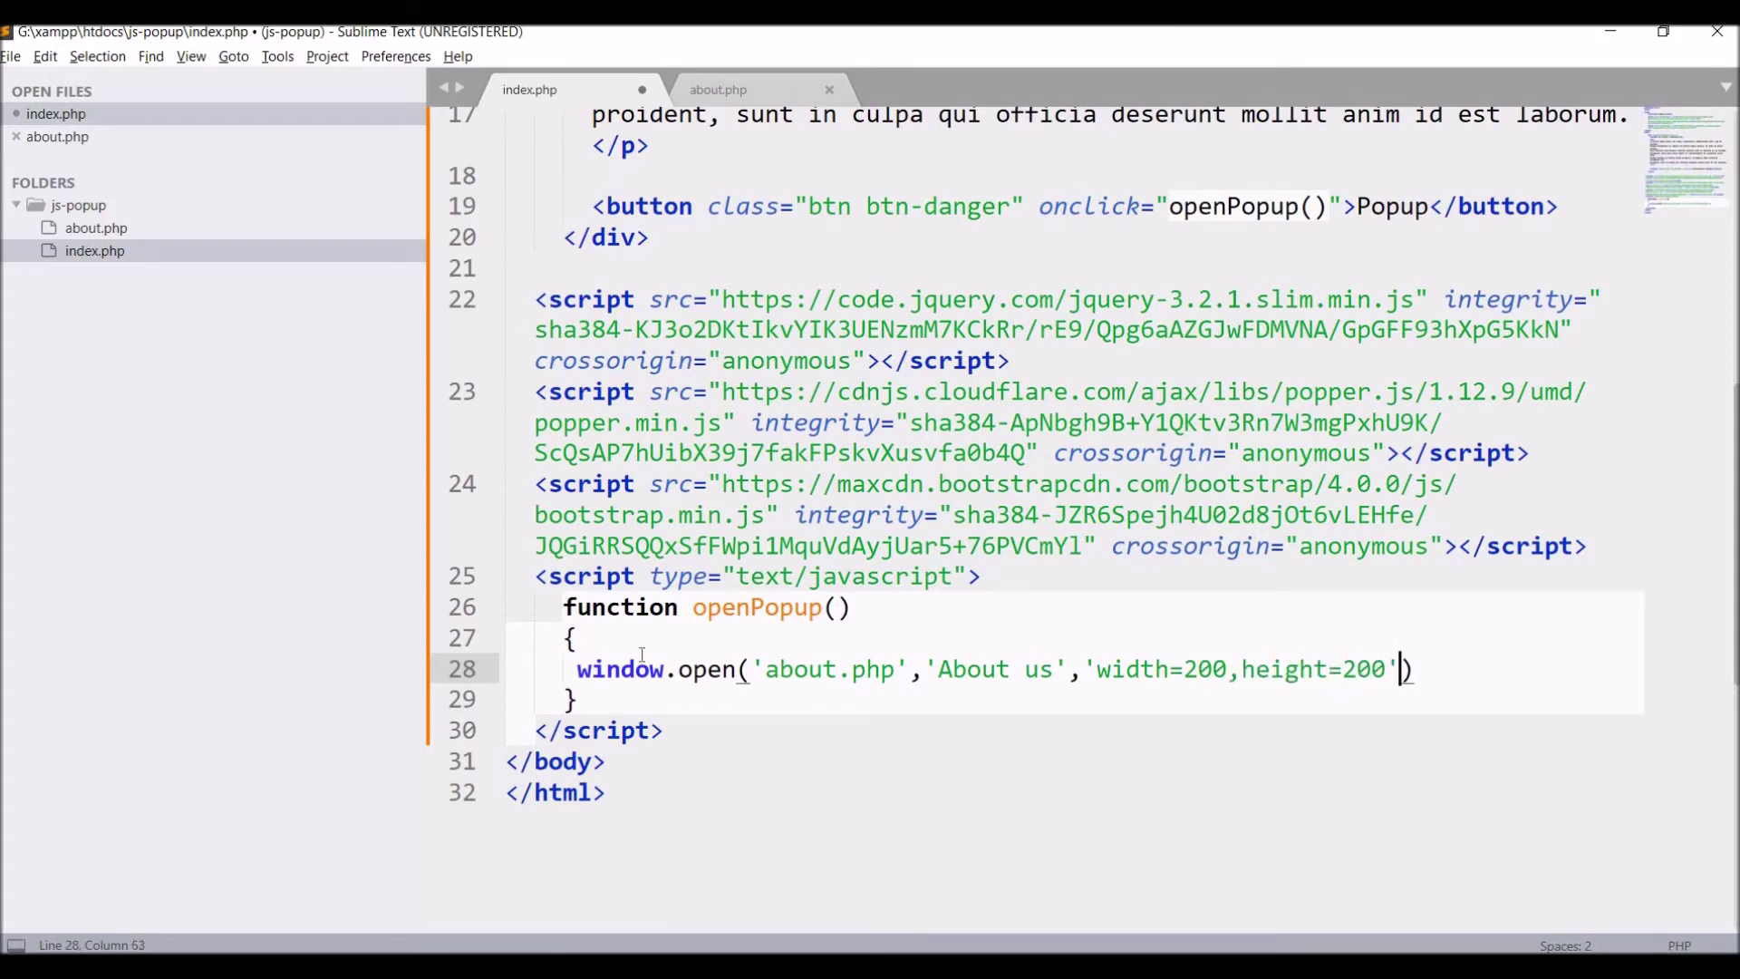
pyautogui.press('Right')
pyautogui.press('Right')
pyautogui.write(';')
pyautogui.hotkey('ctrl', 's')
# - Change the popup size to width 800 and height 500, and save index.php
pyautogui.click(1197, 668)
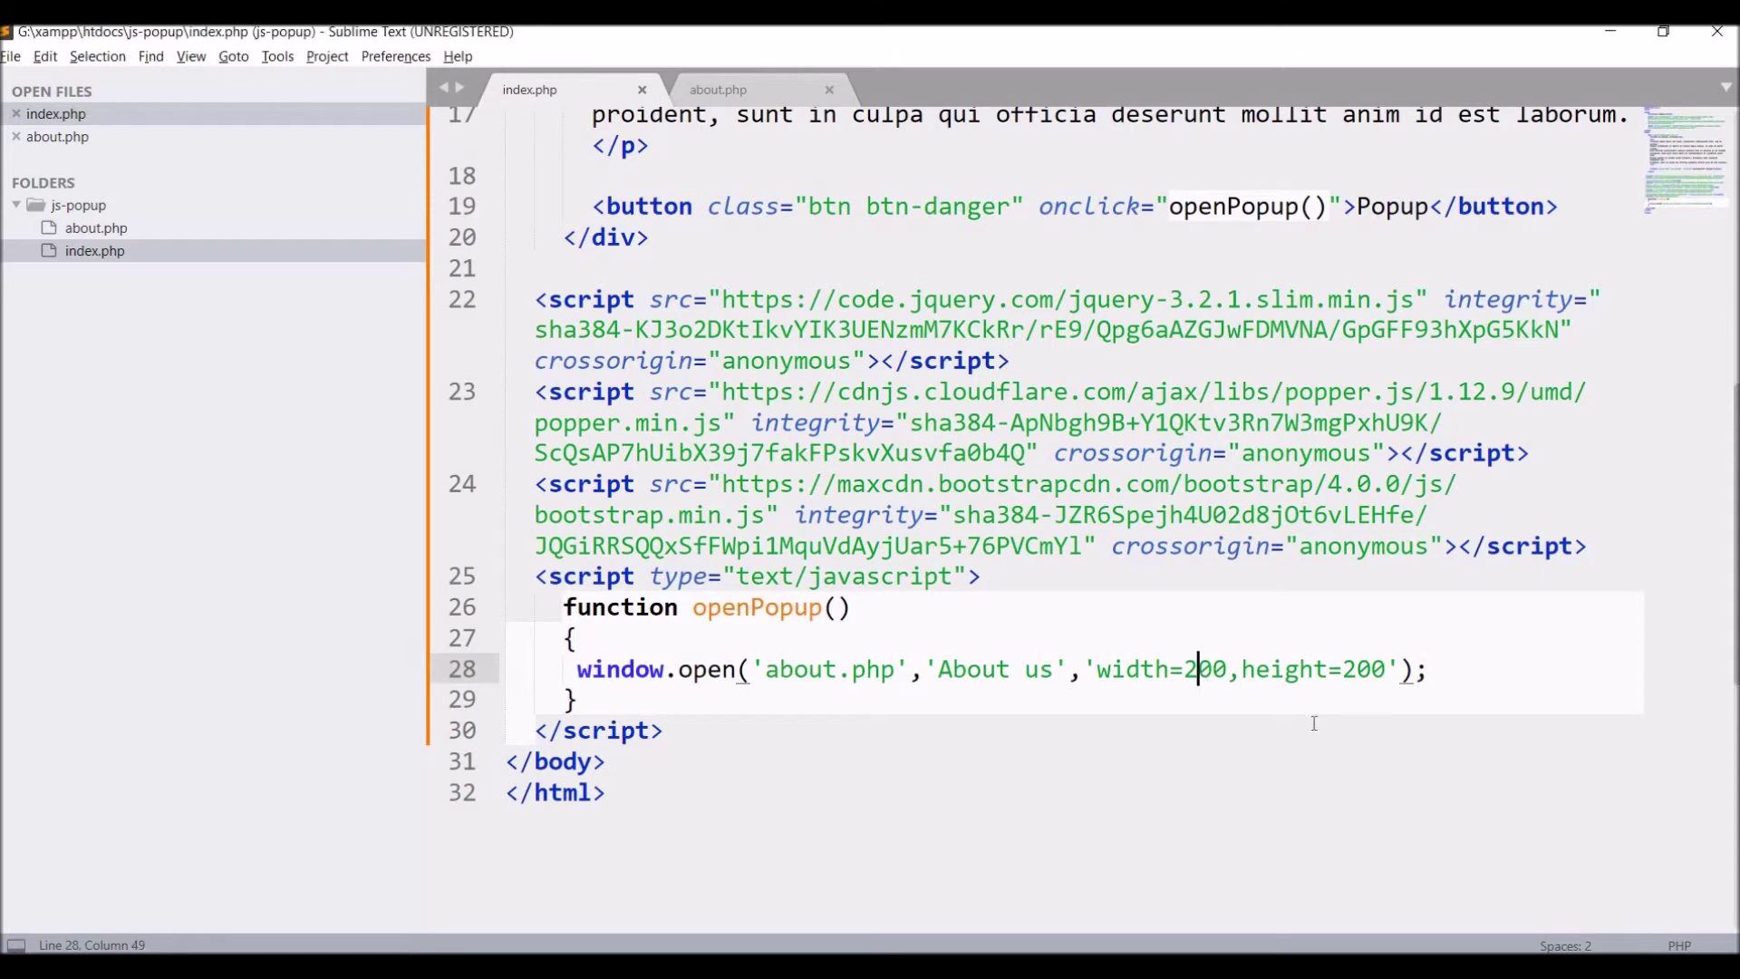
pyautogui.press('BackSpace')
pyautogui.write('8')
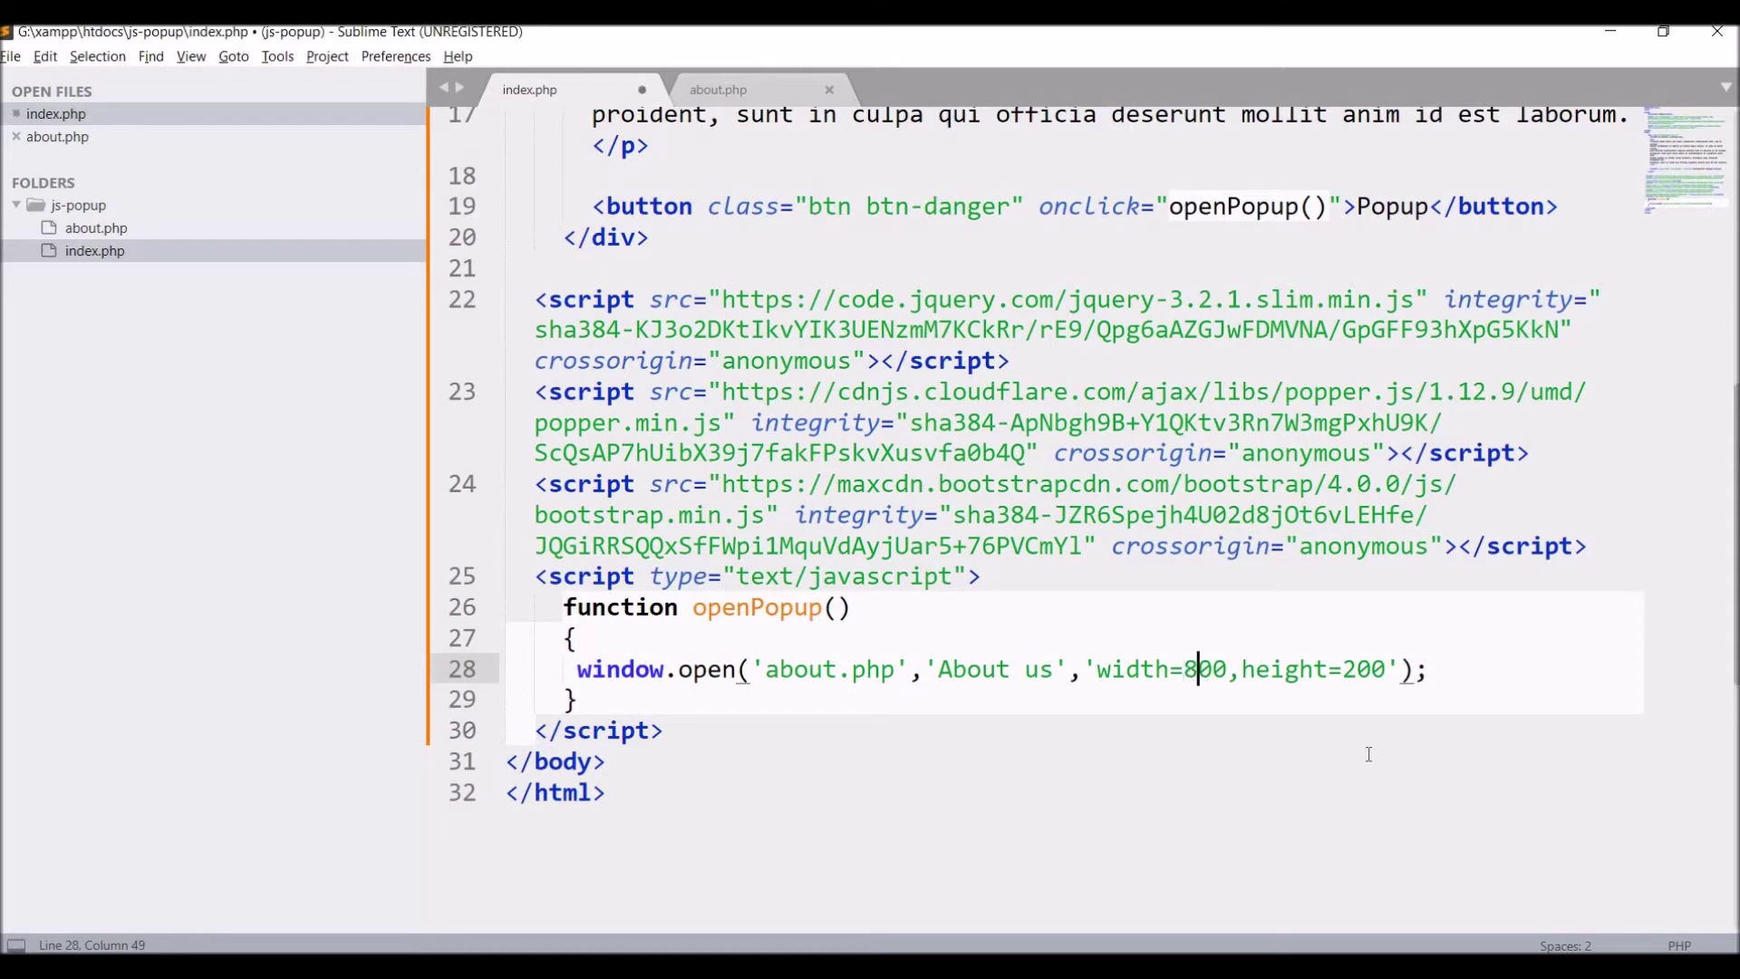
pyautogui.click(1355, 669)
pyautogui.press('BackSpace')
pyautogui.write('5')
pyautogui.click(1408, 601)
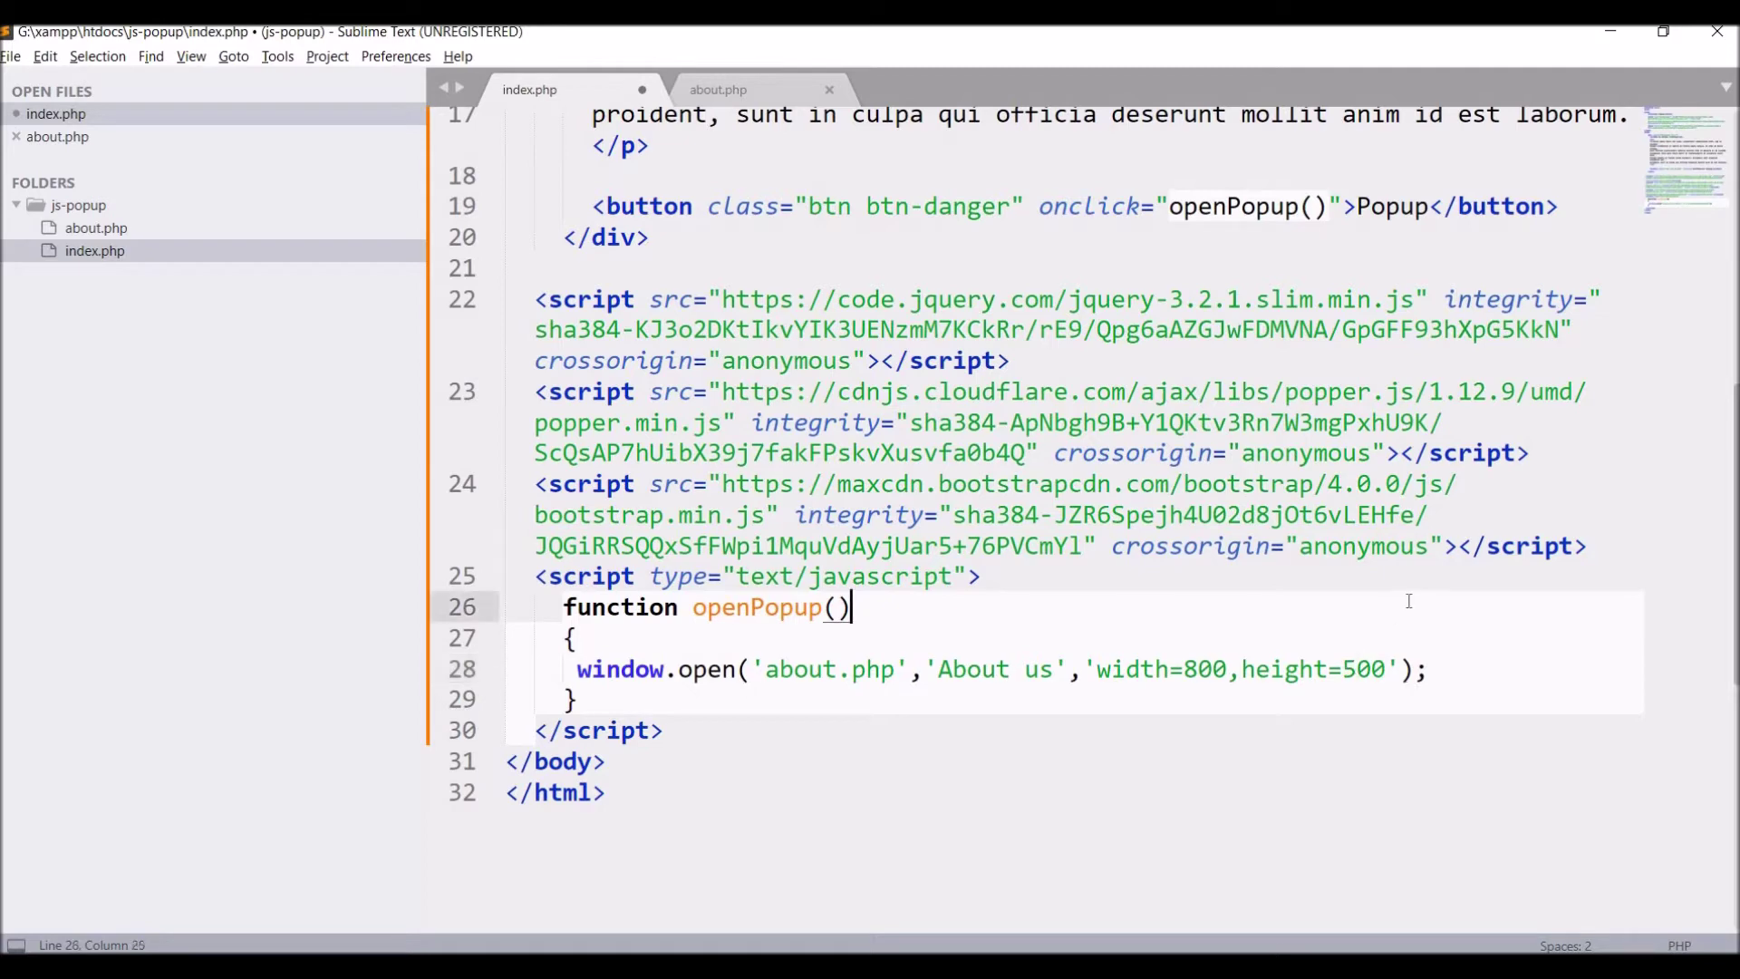
pyautogui.hotkey('ctrl', 's')
pyautogui.hotkey('alt', 'Tab')
# - Reload JS Popup in Chrome, open the About window, dismiss Translate, then refocus the main page
pyautogui.click(91, 78)
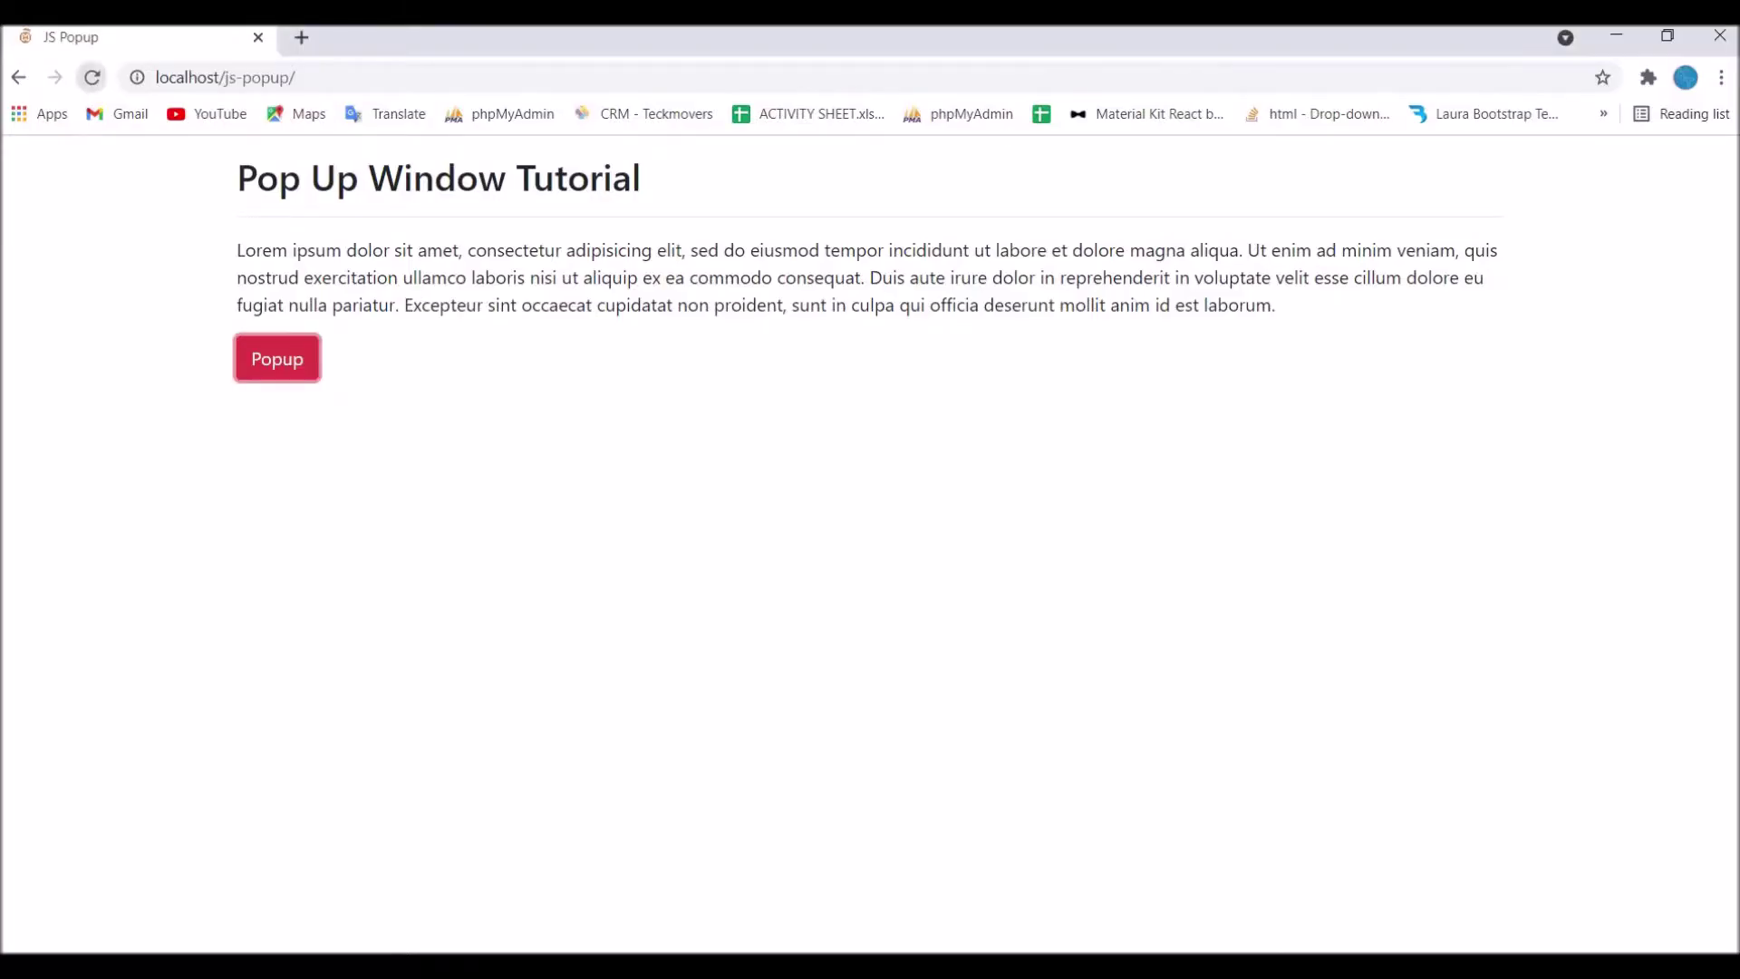
pyautogui.click(276, 375)
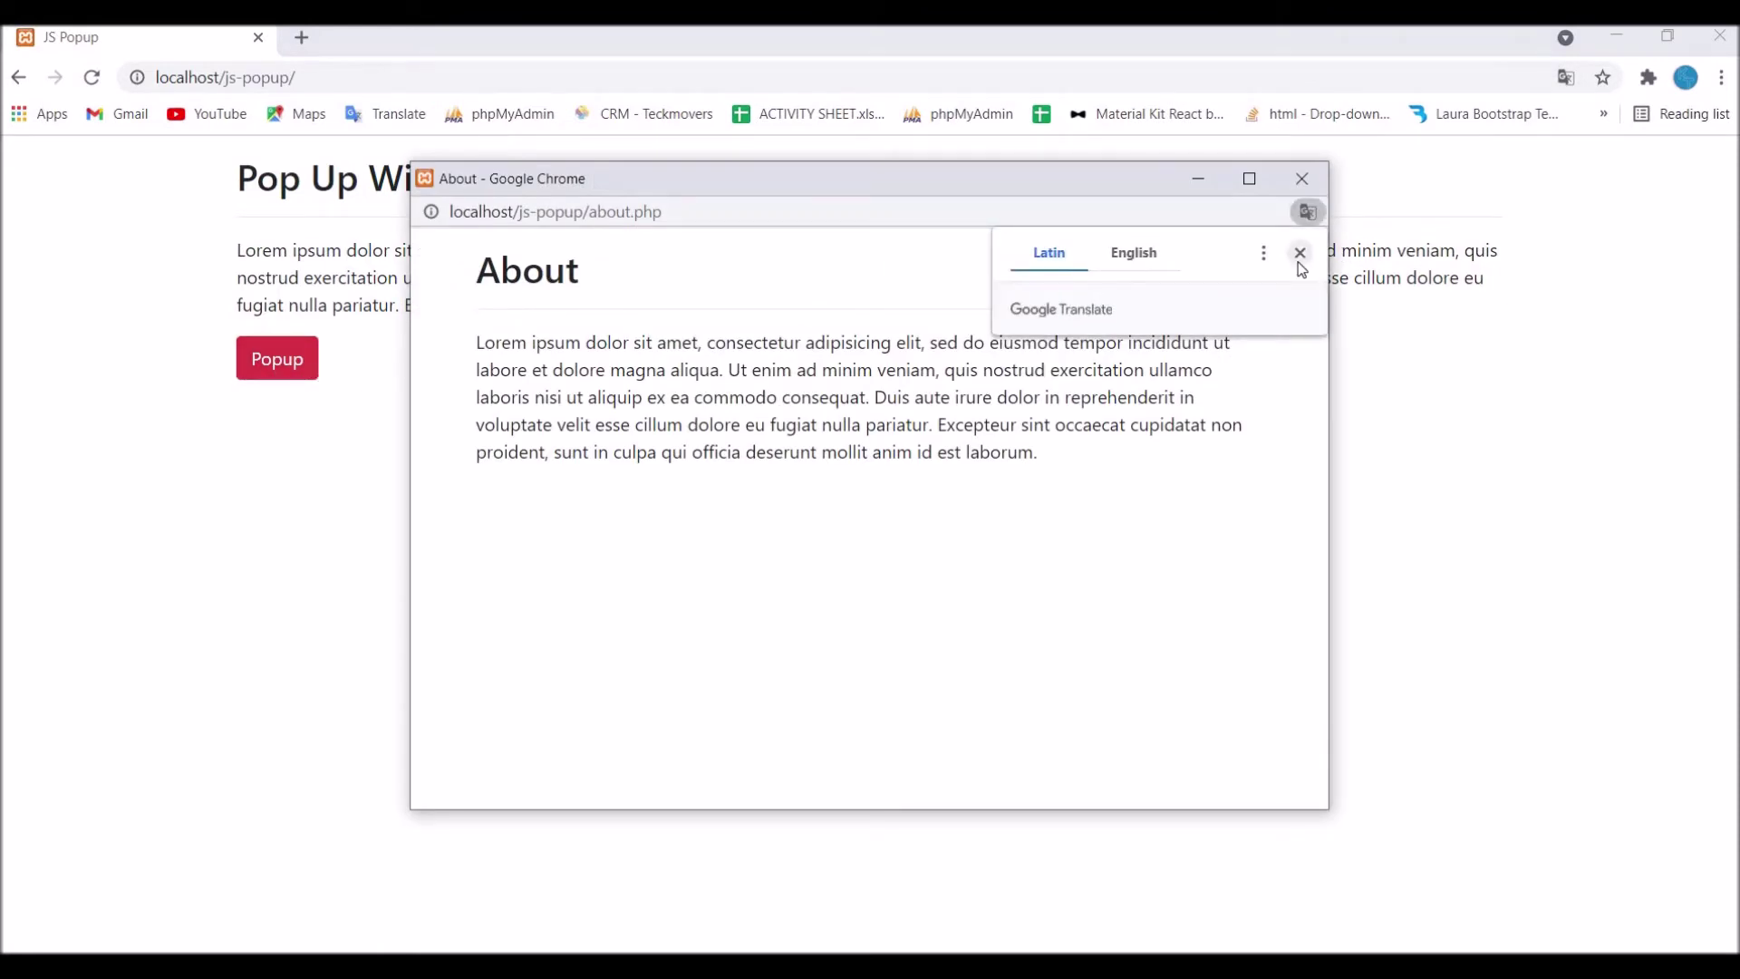
pyautogui.click(1300, 253)
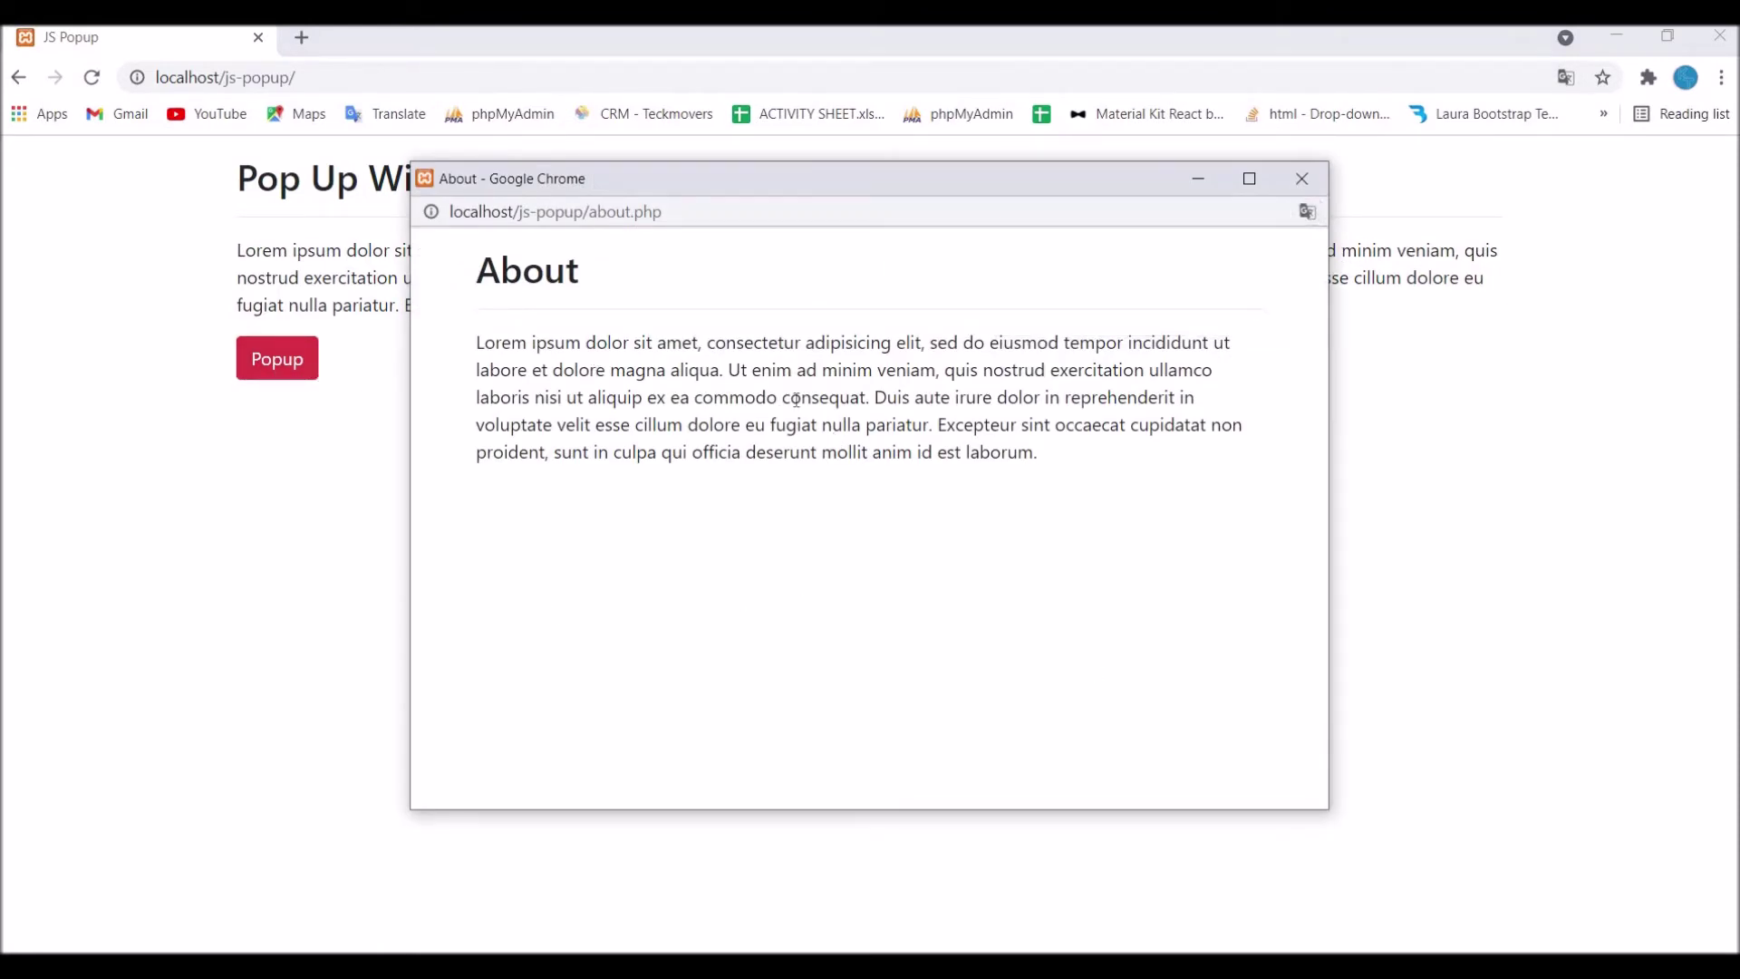
pyautogui.click(239, 501)
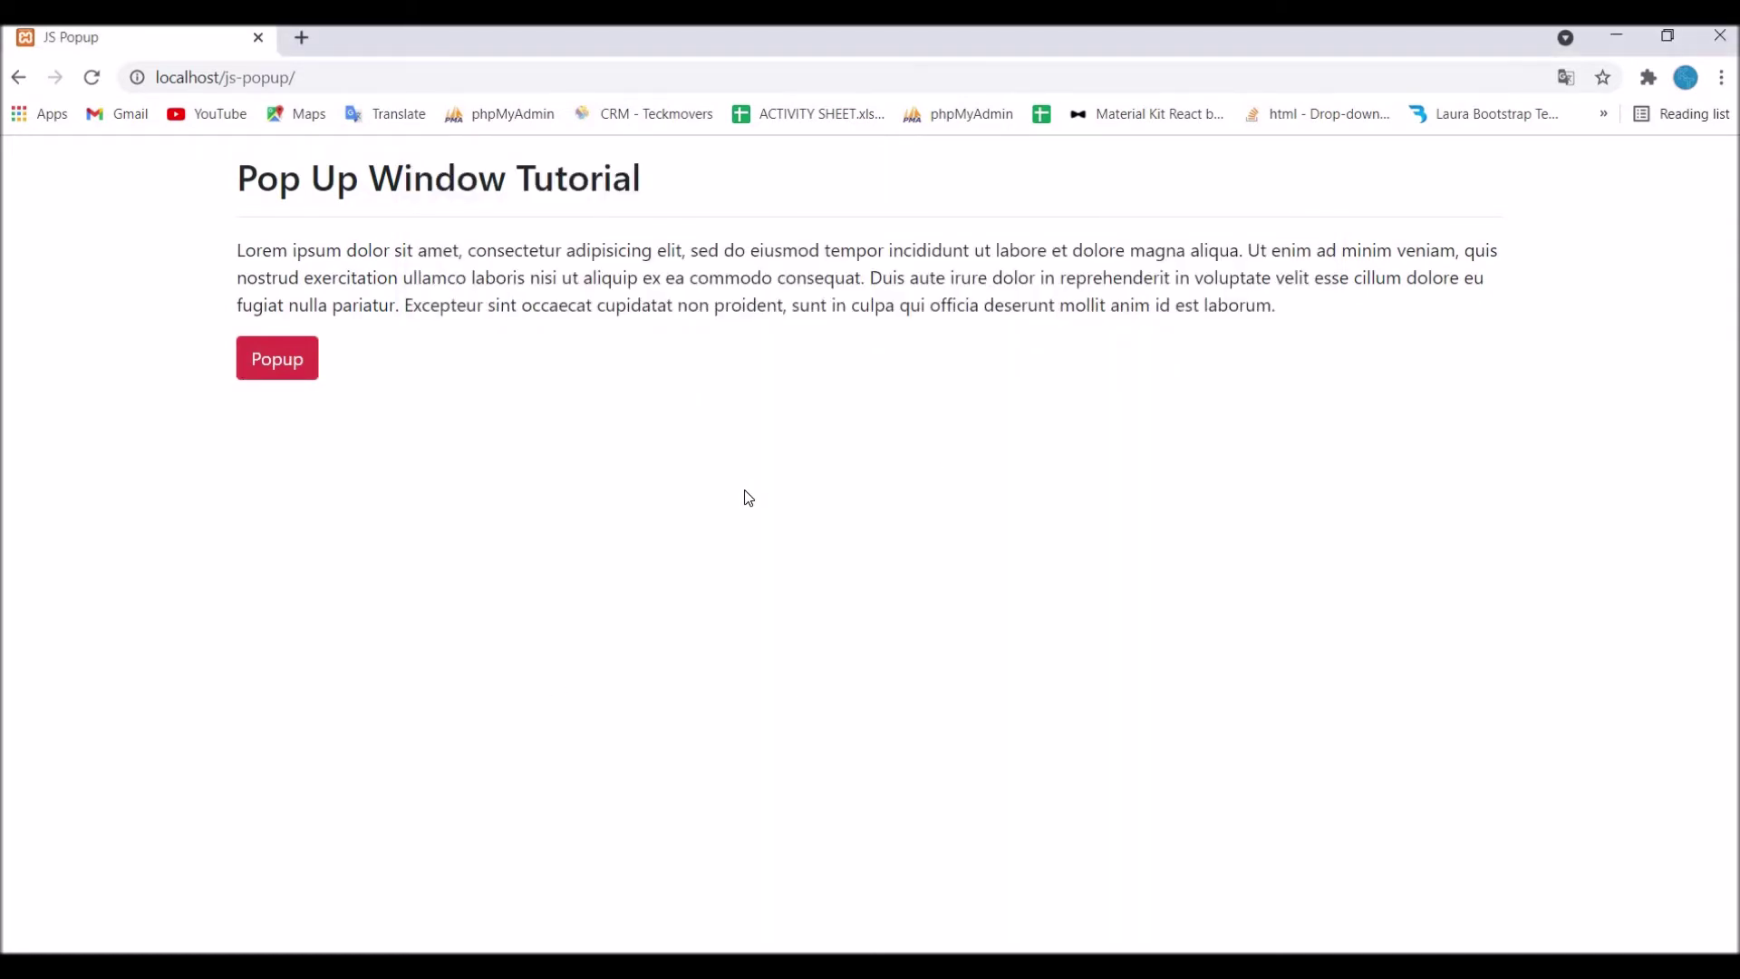
pyautogui.hotkey('alt', 'Tab')
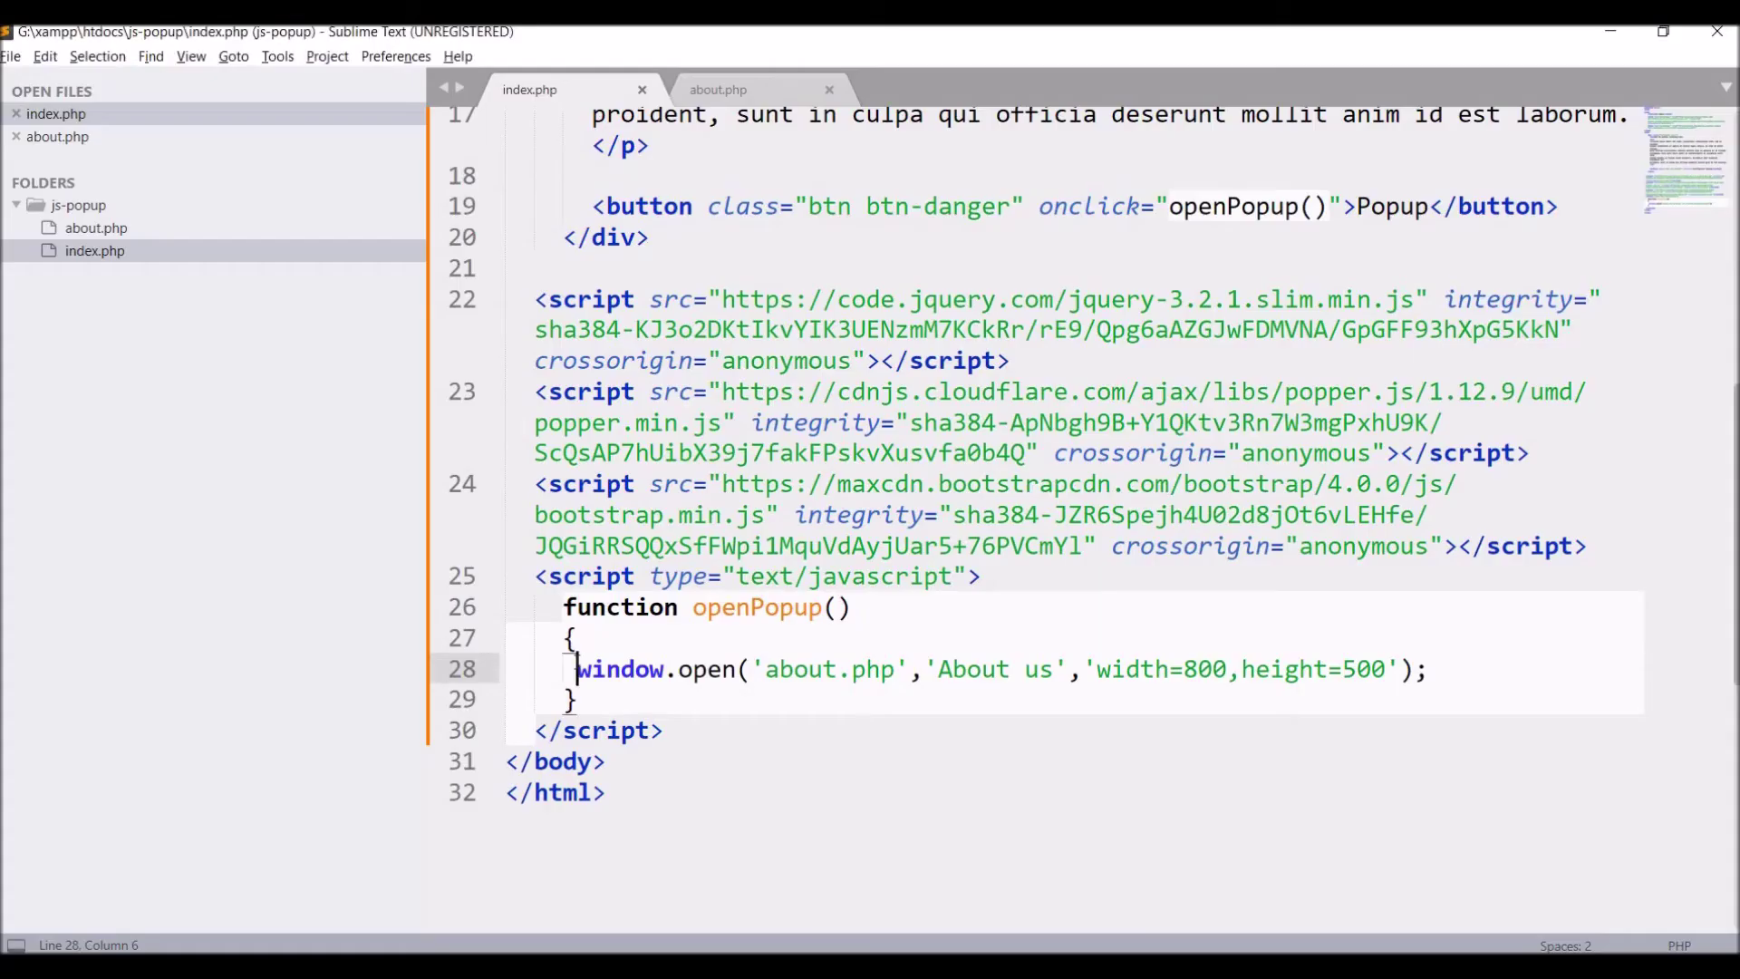
pyautogui.write('n')
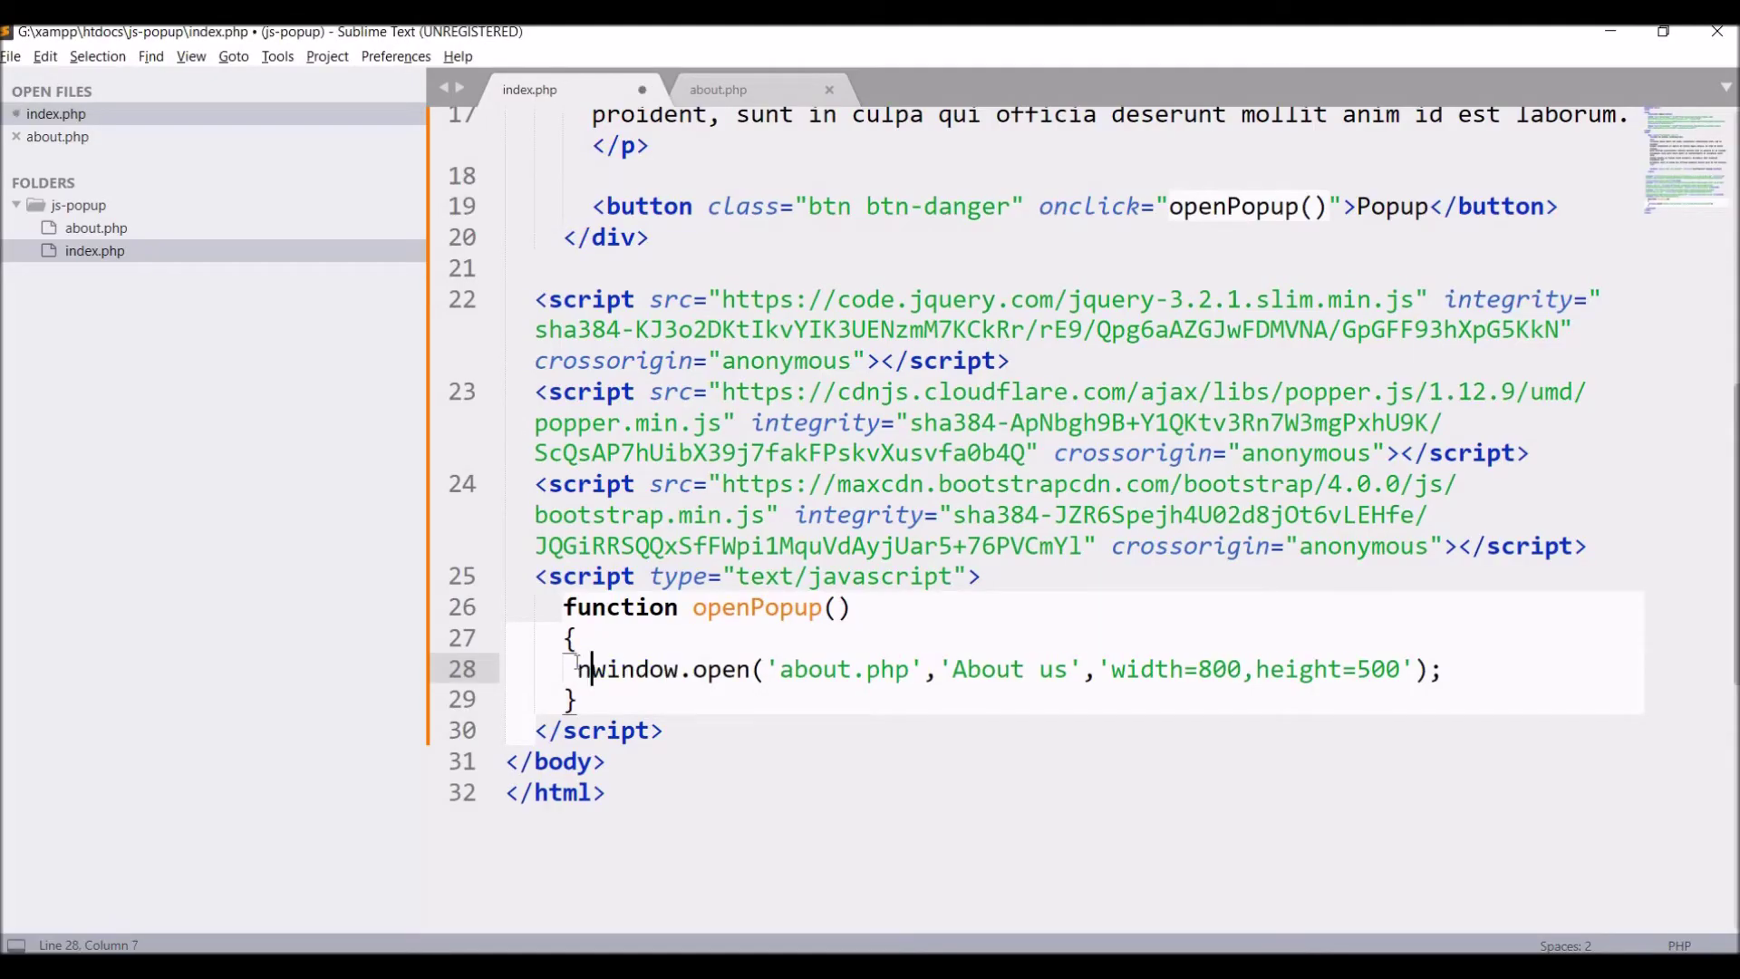
pyautogui.write('ewWin=')
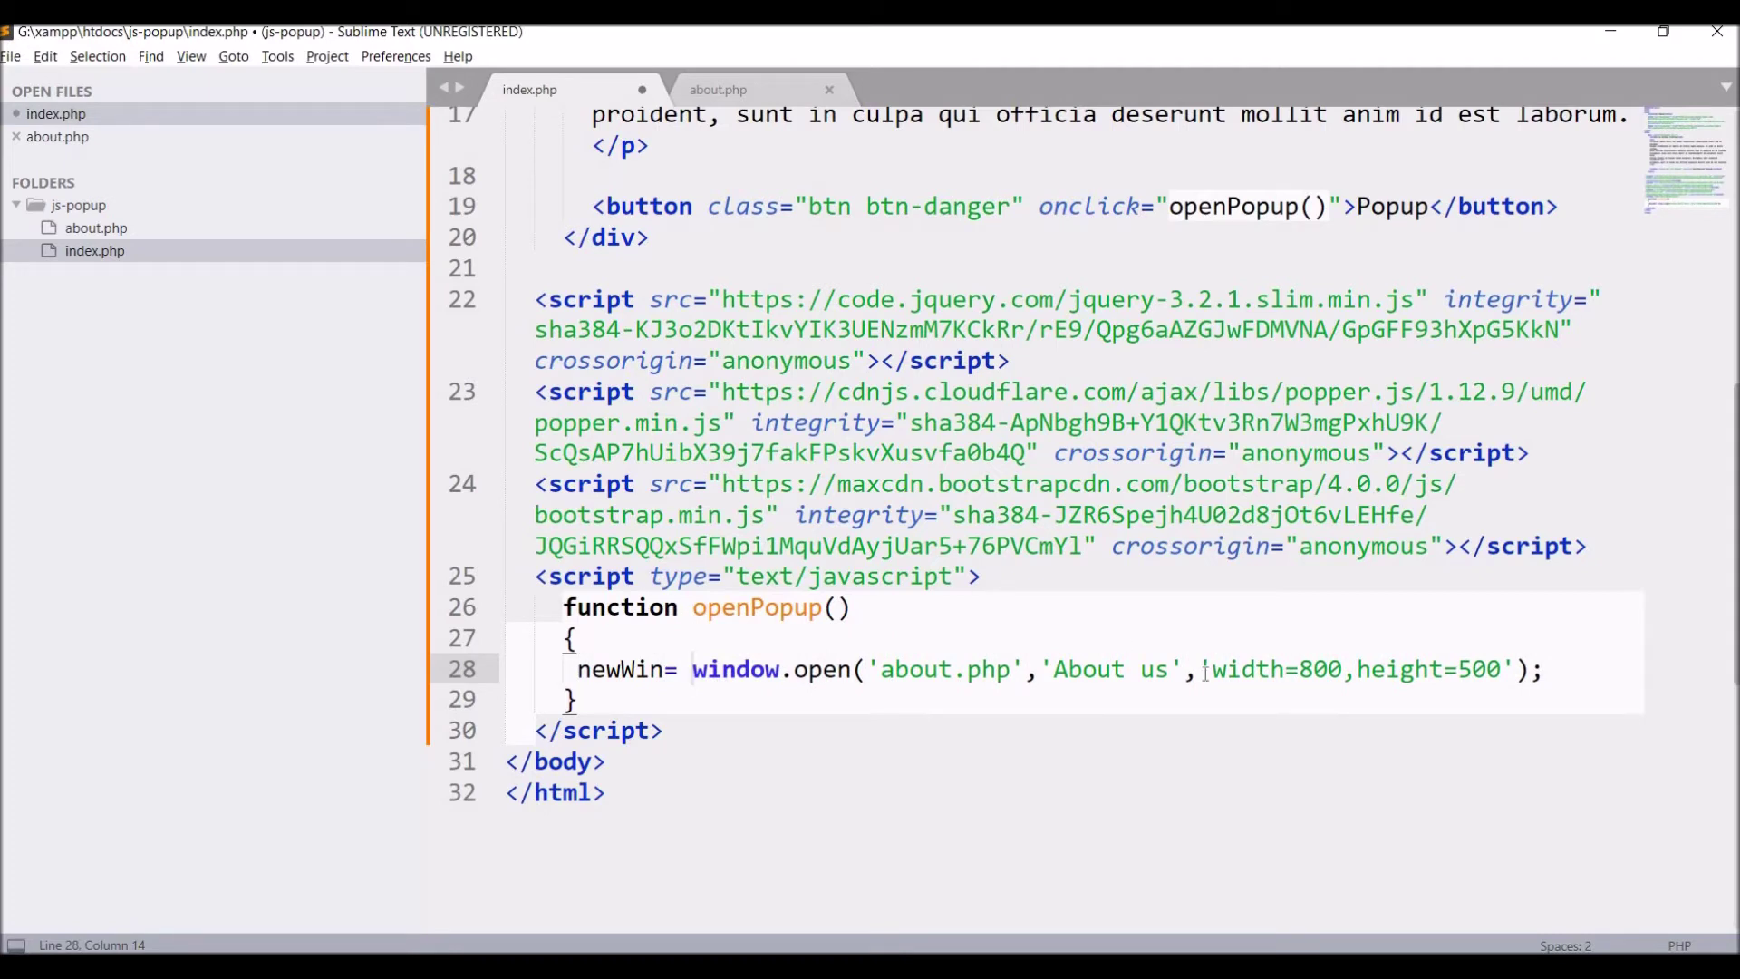
# - Assign the window.open result to newWin and add two blank lines below it
pyautogui.click(1569, 676)
pyautogui.press('Return')
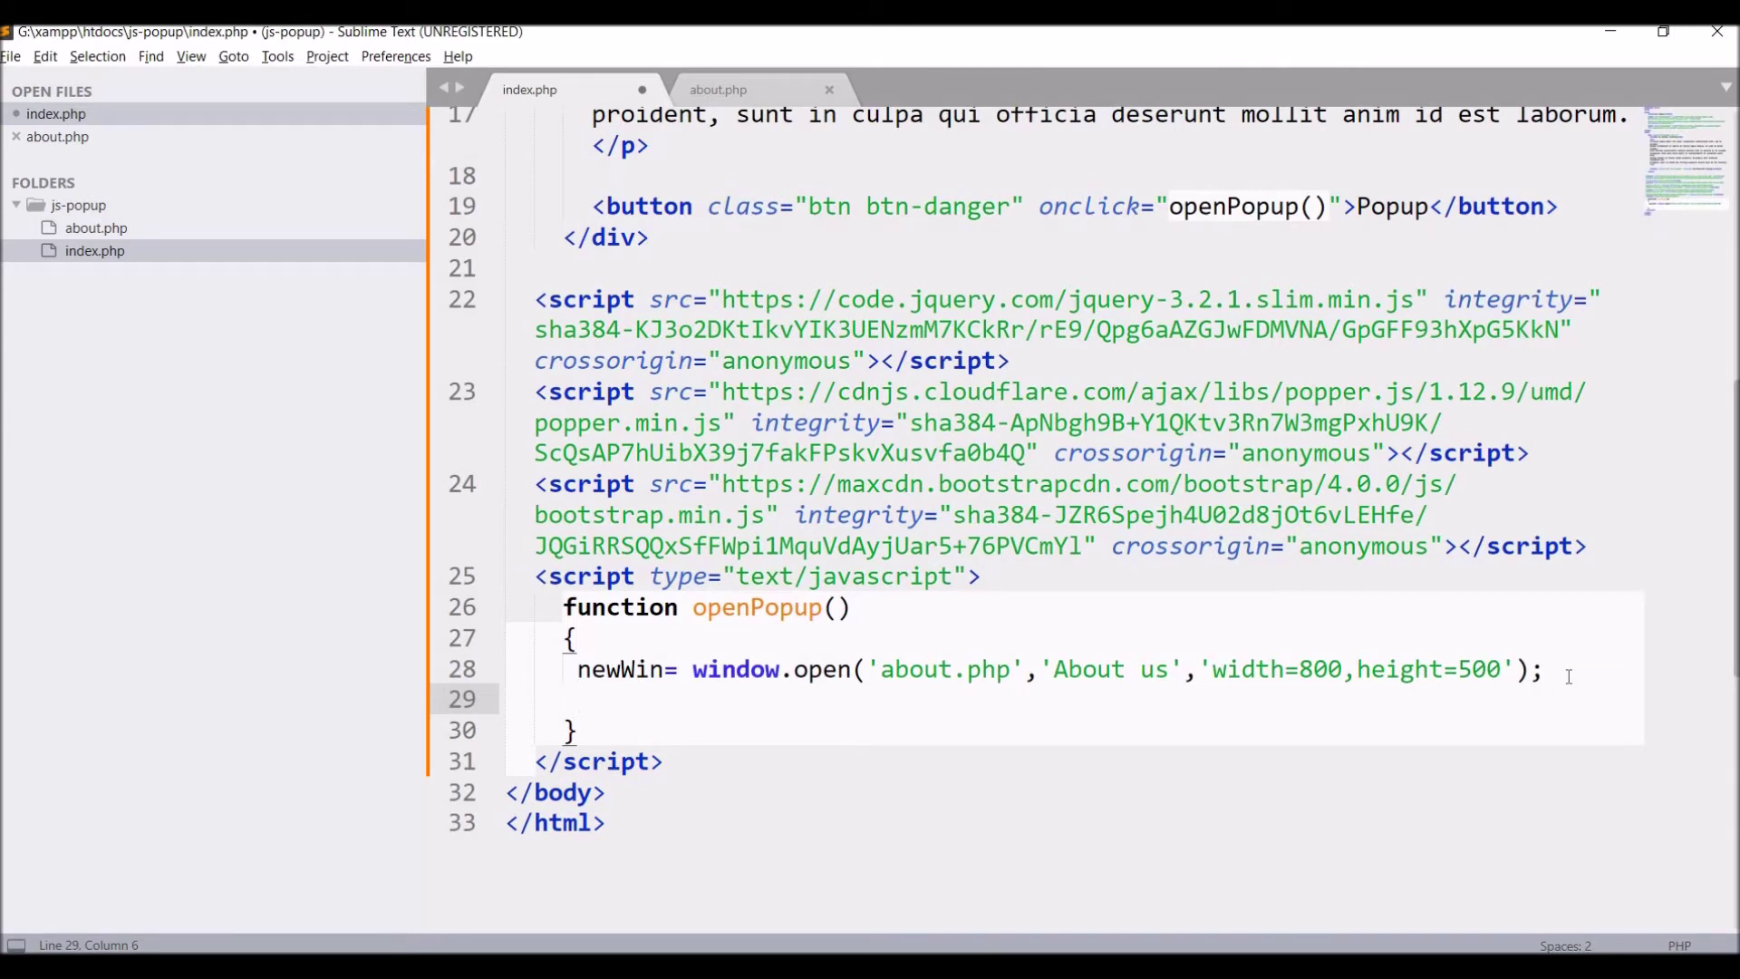
pyautogui.press('Return')
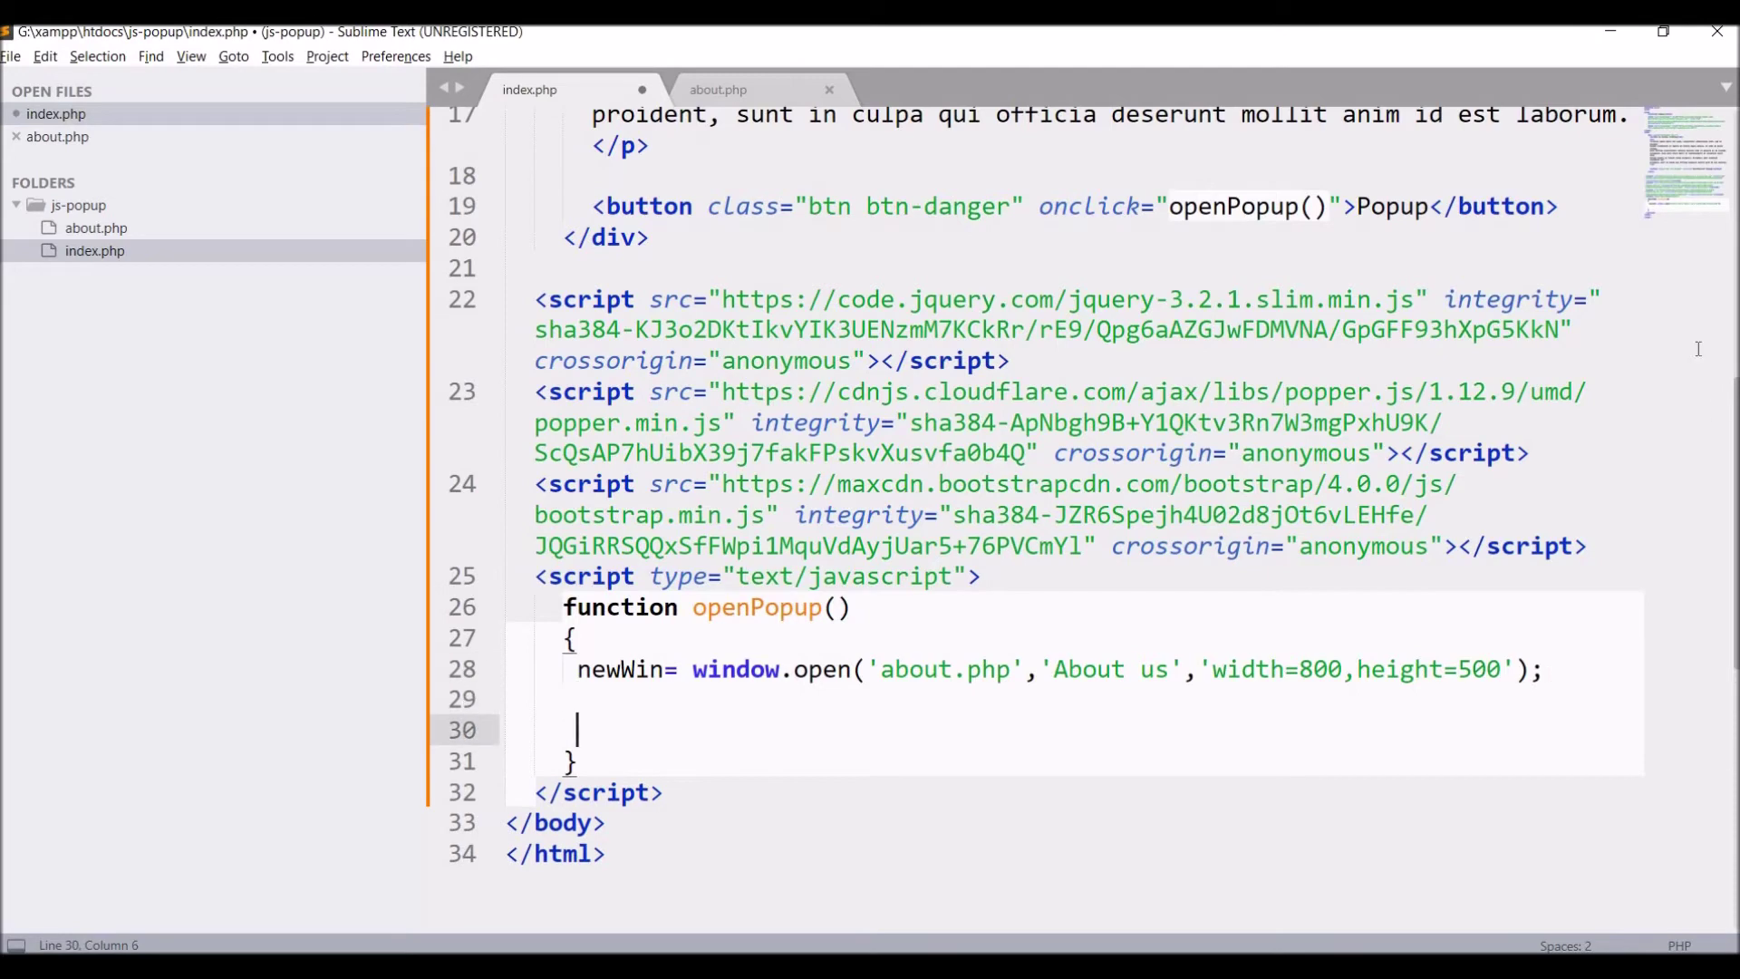
pyautogui.scroll(-3, 1682, 205)
pyautogui.write('document.')
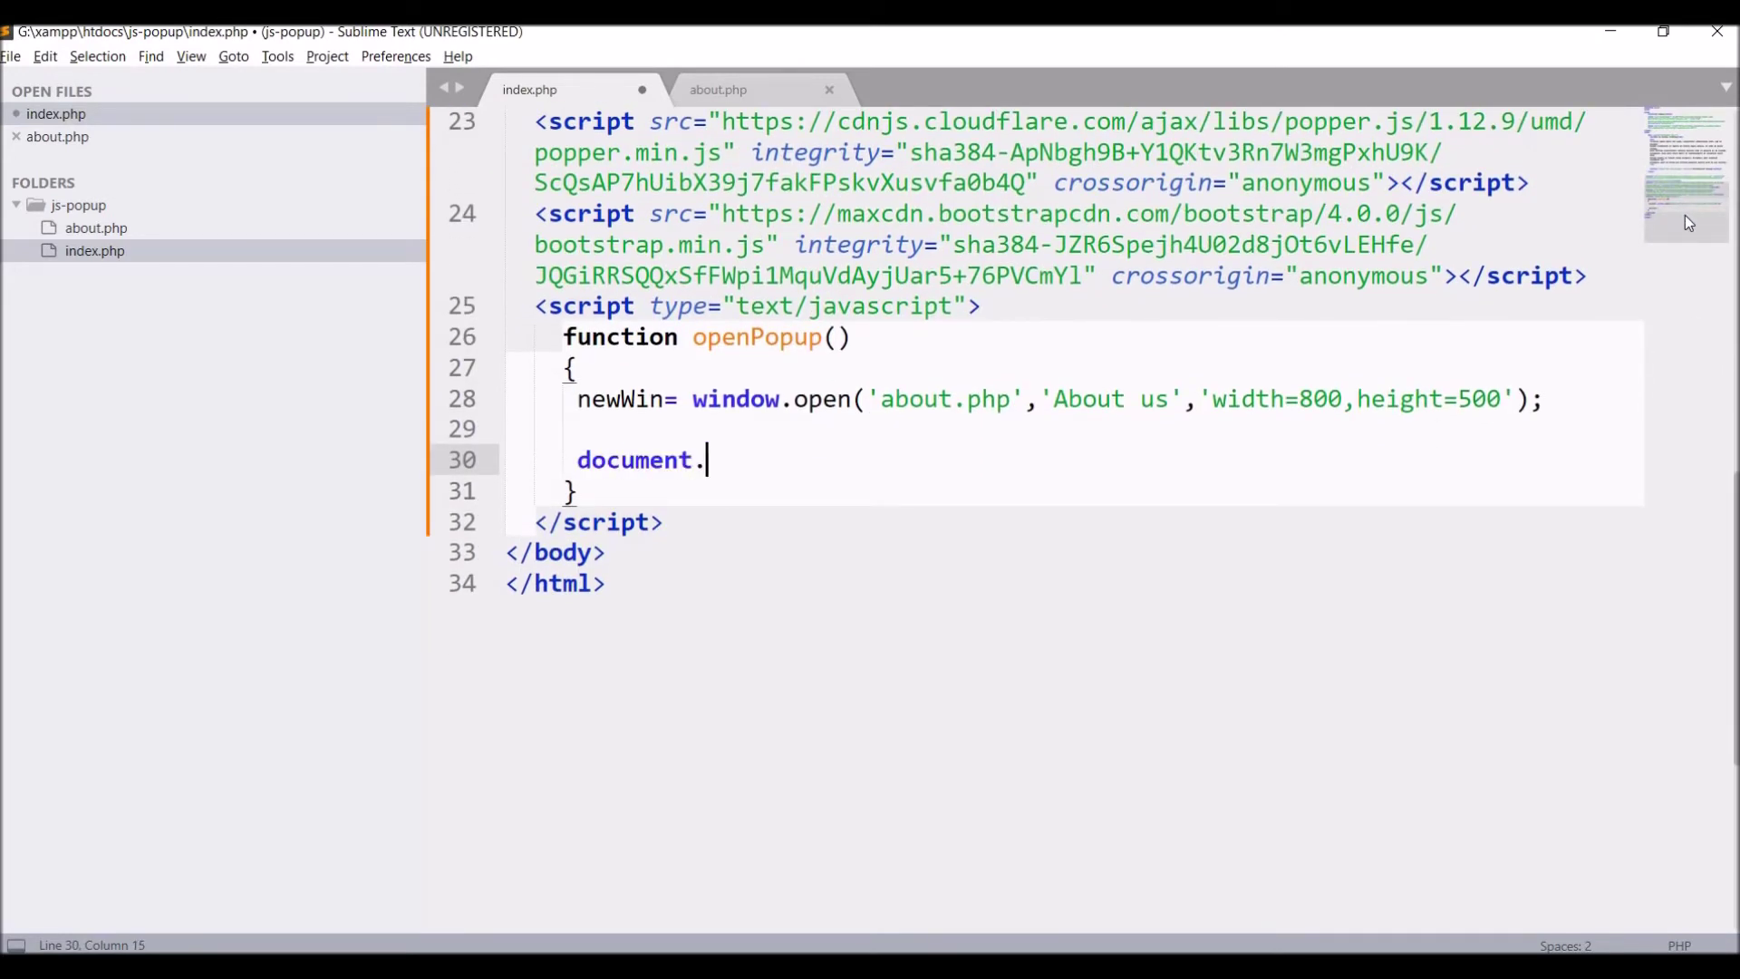
pyautogui.write('onmo')
pyautogui.write('usedown=')
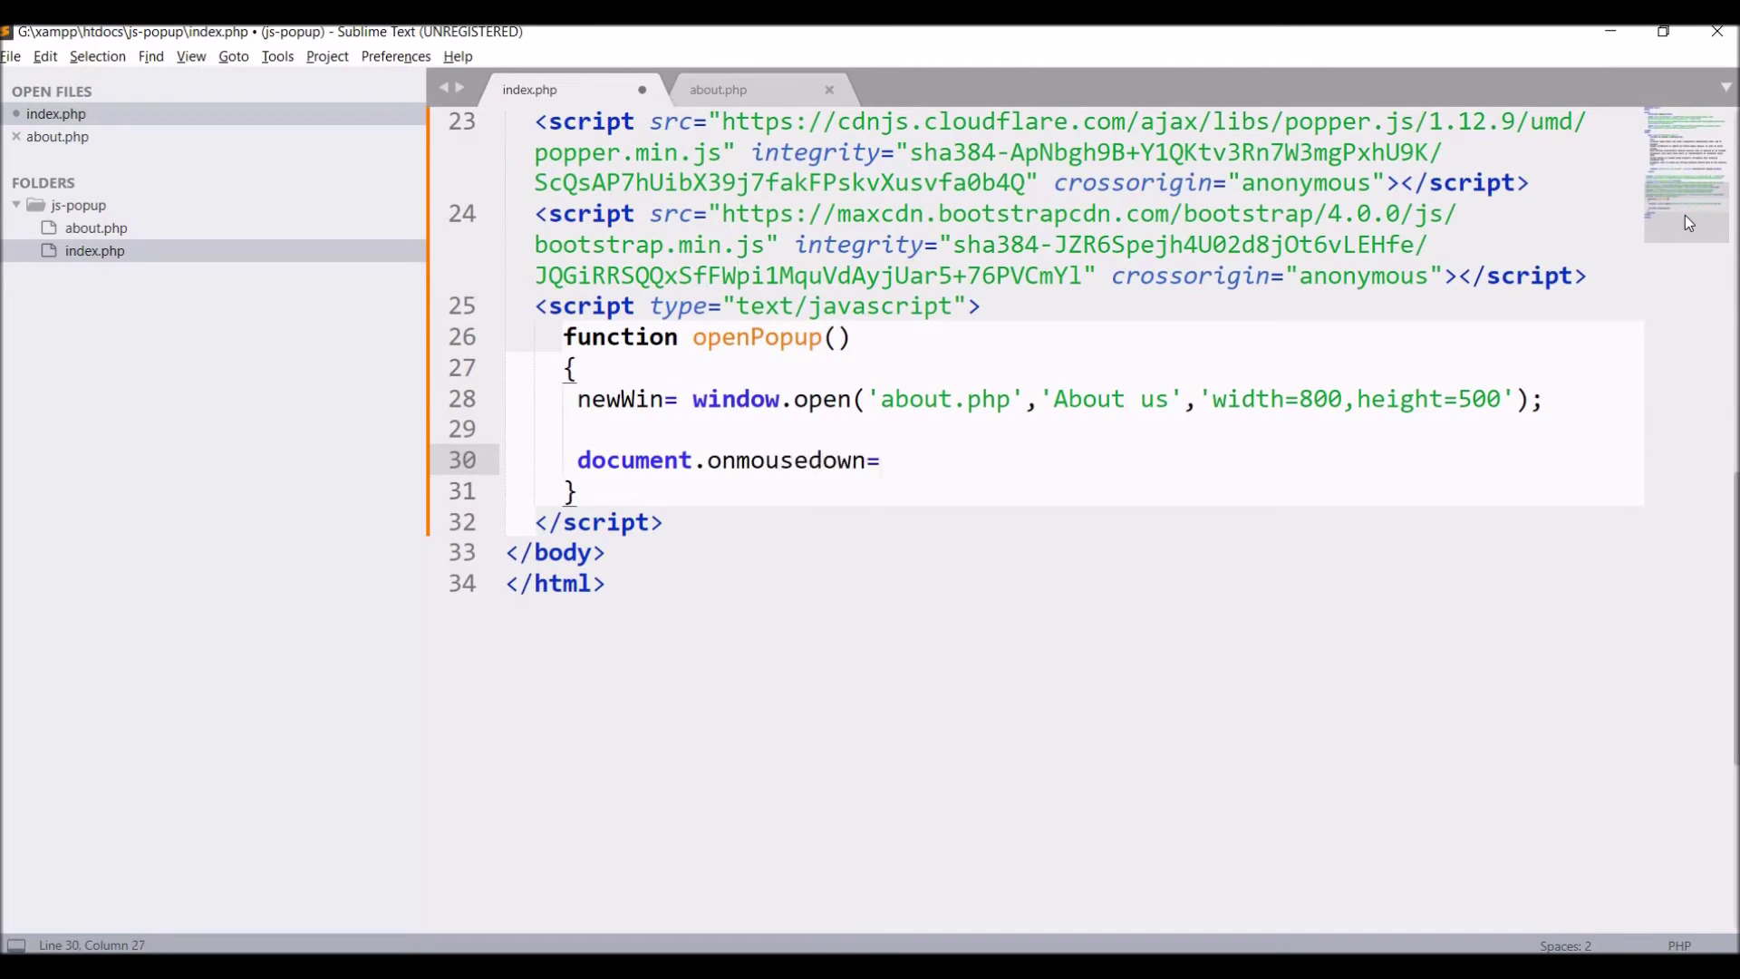
pyautogui.write('focusP')
pyautogui.write('opup;')
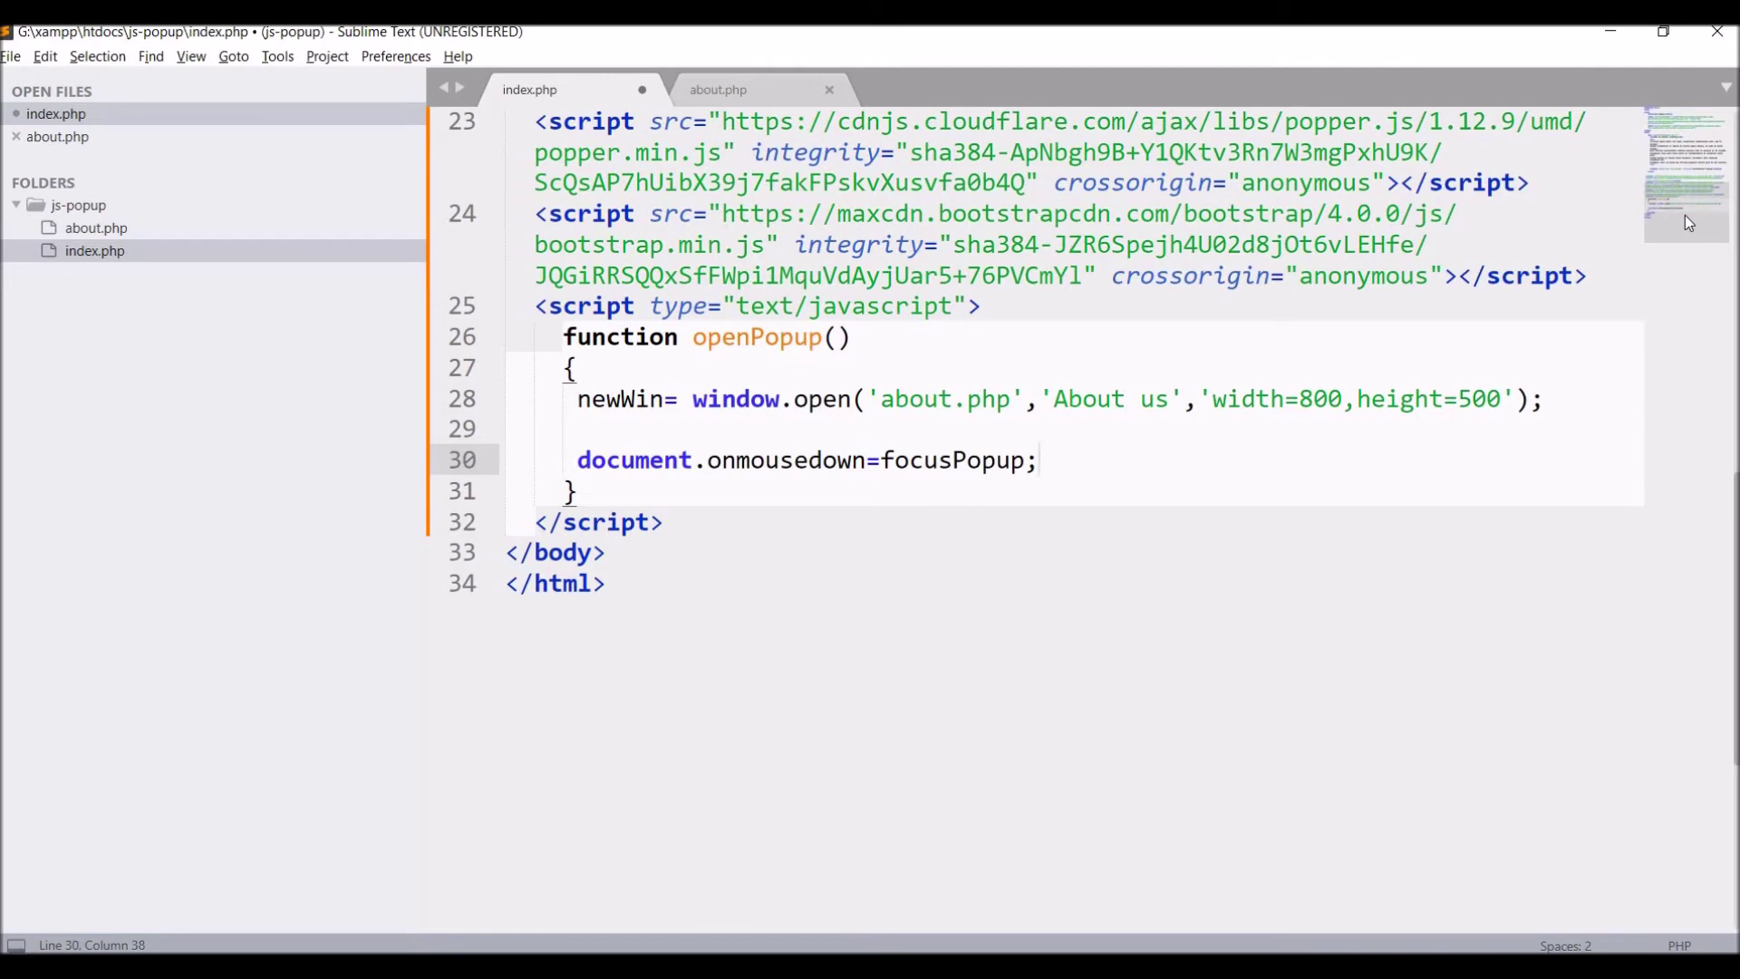
# - Bind onmousedown, onkeyup and onmousemove to focusPopup, then begin a focusPopup function below openPopup
pyautogui.press('Return')
pyautogui.write('document')
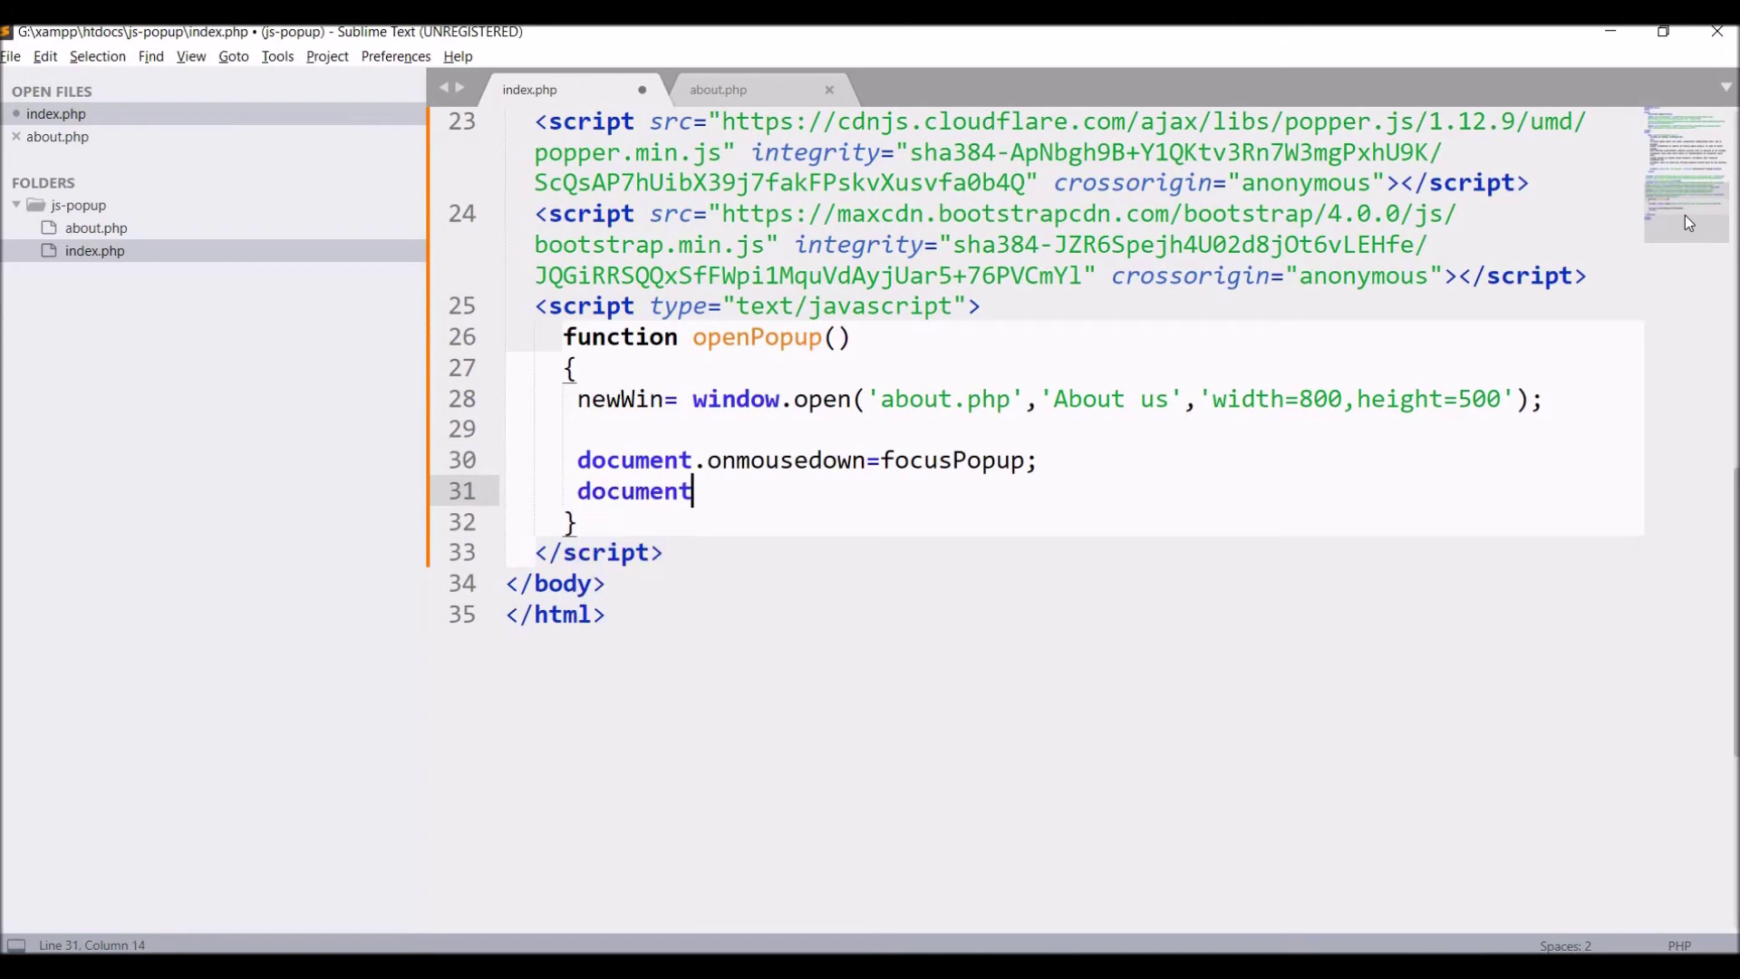
pyautogui.write('.')
pyautogui.write('onkeyup=')
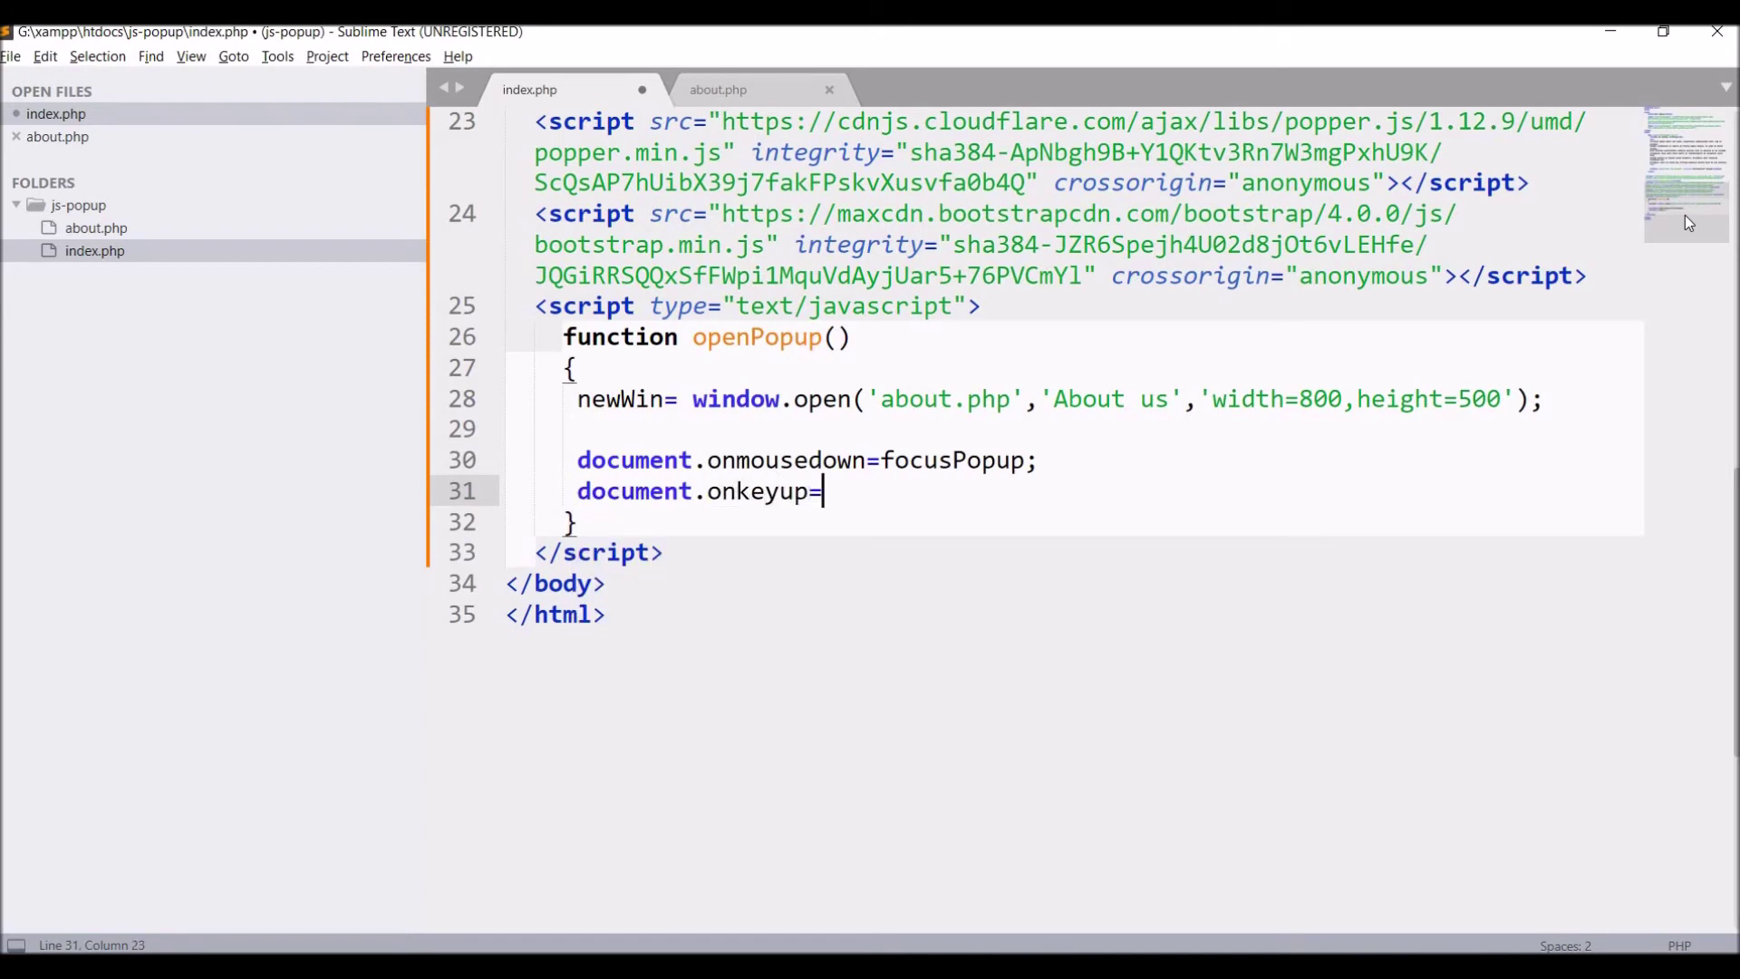
pyautogui.write('focus')
pyautogui.write('Popup;')
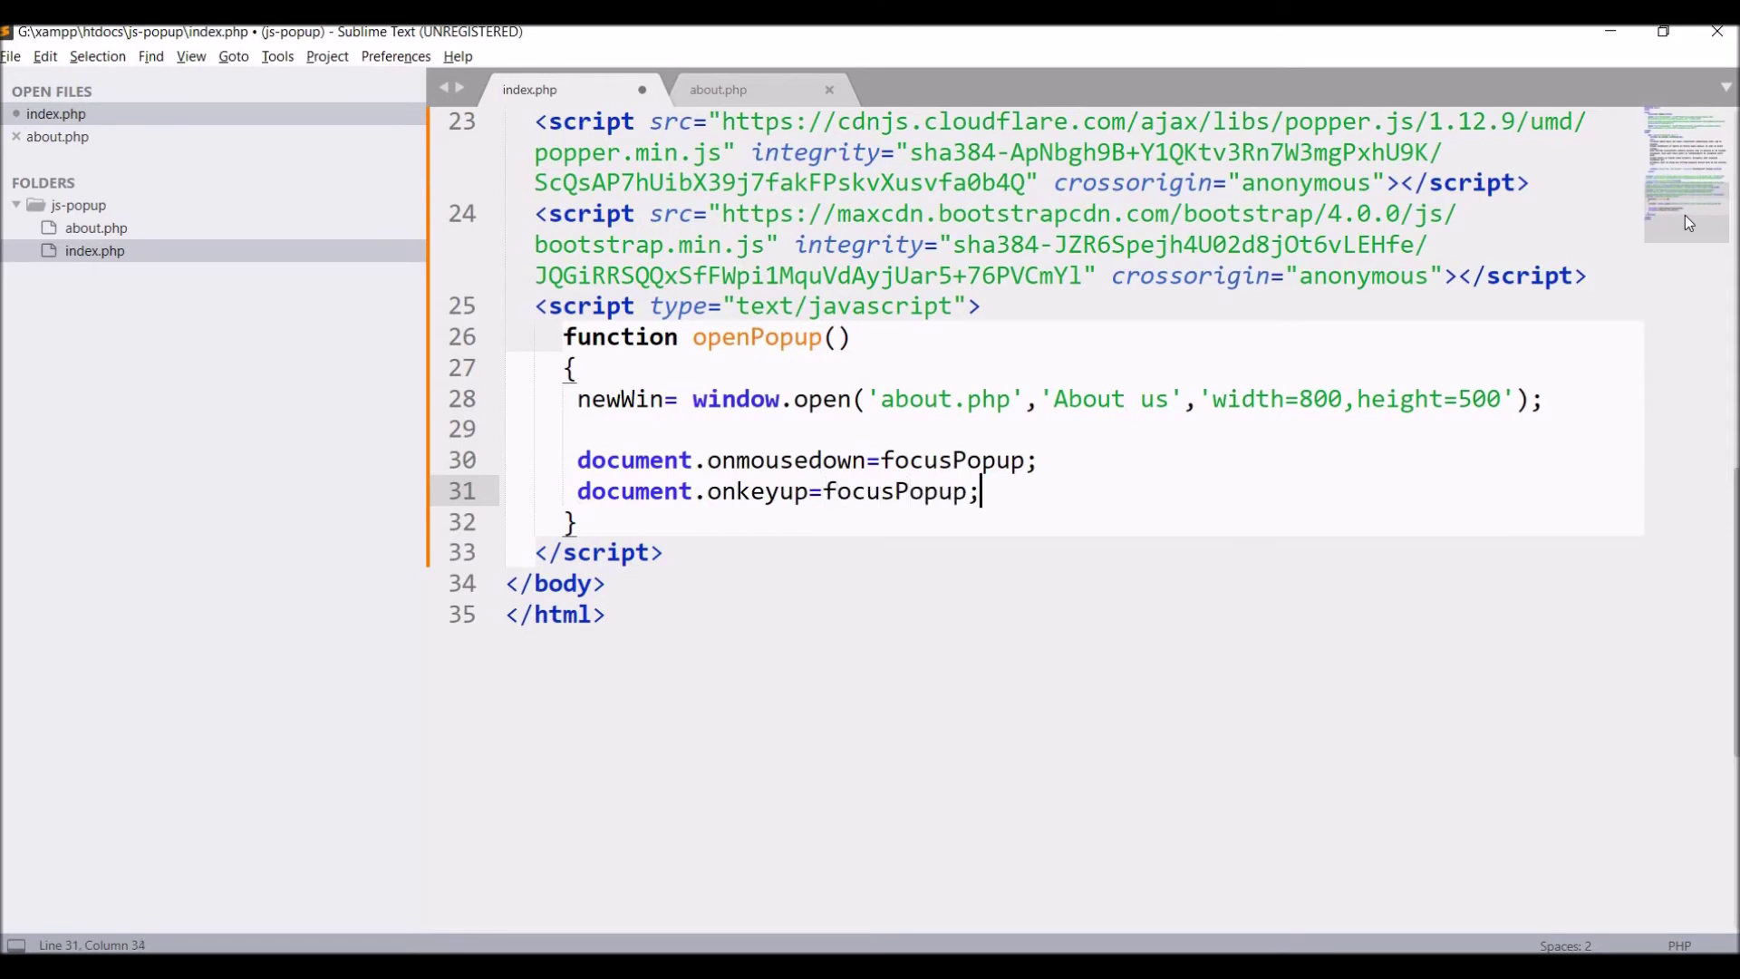
pyautogui.press('Return')
pyautogui.write('document.')
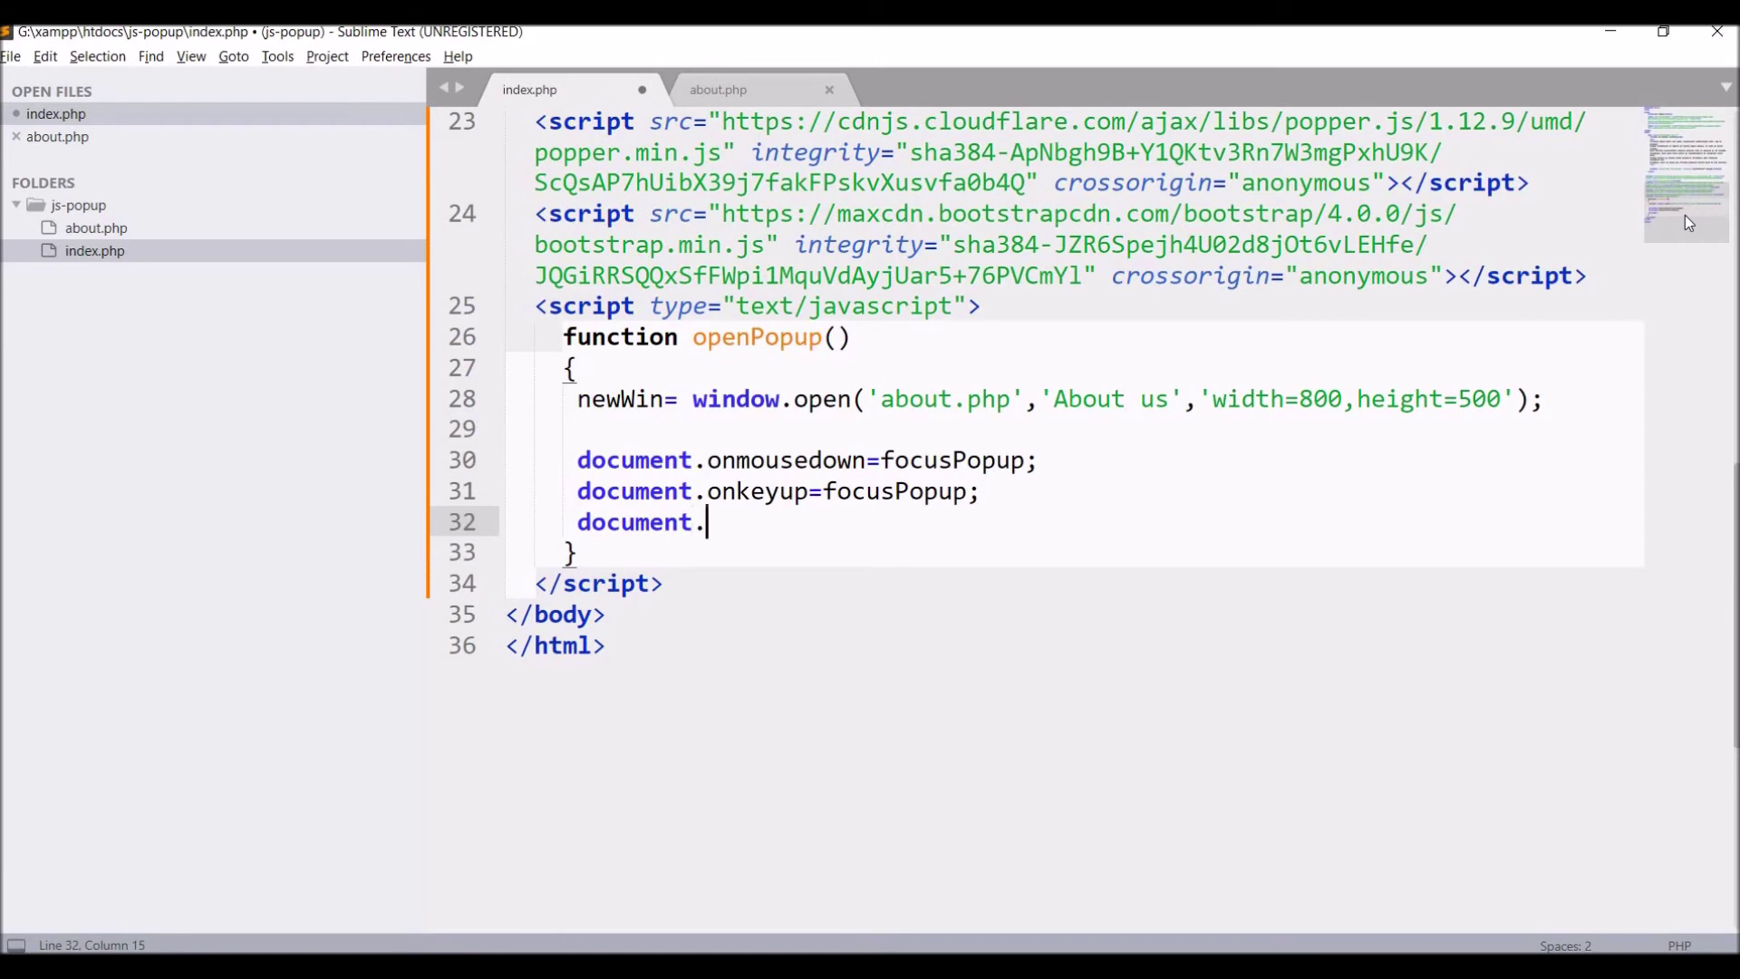
pyautogui.write('onmousemove')
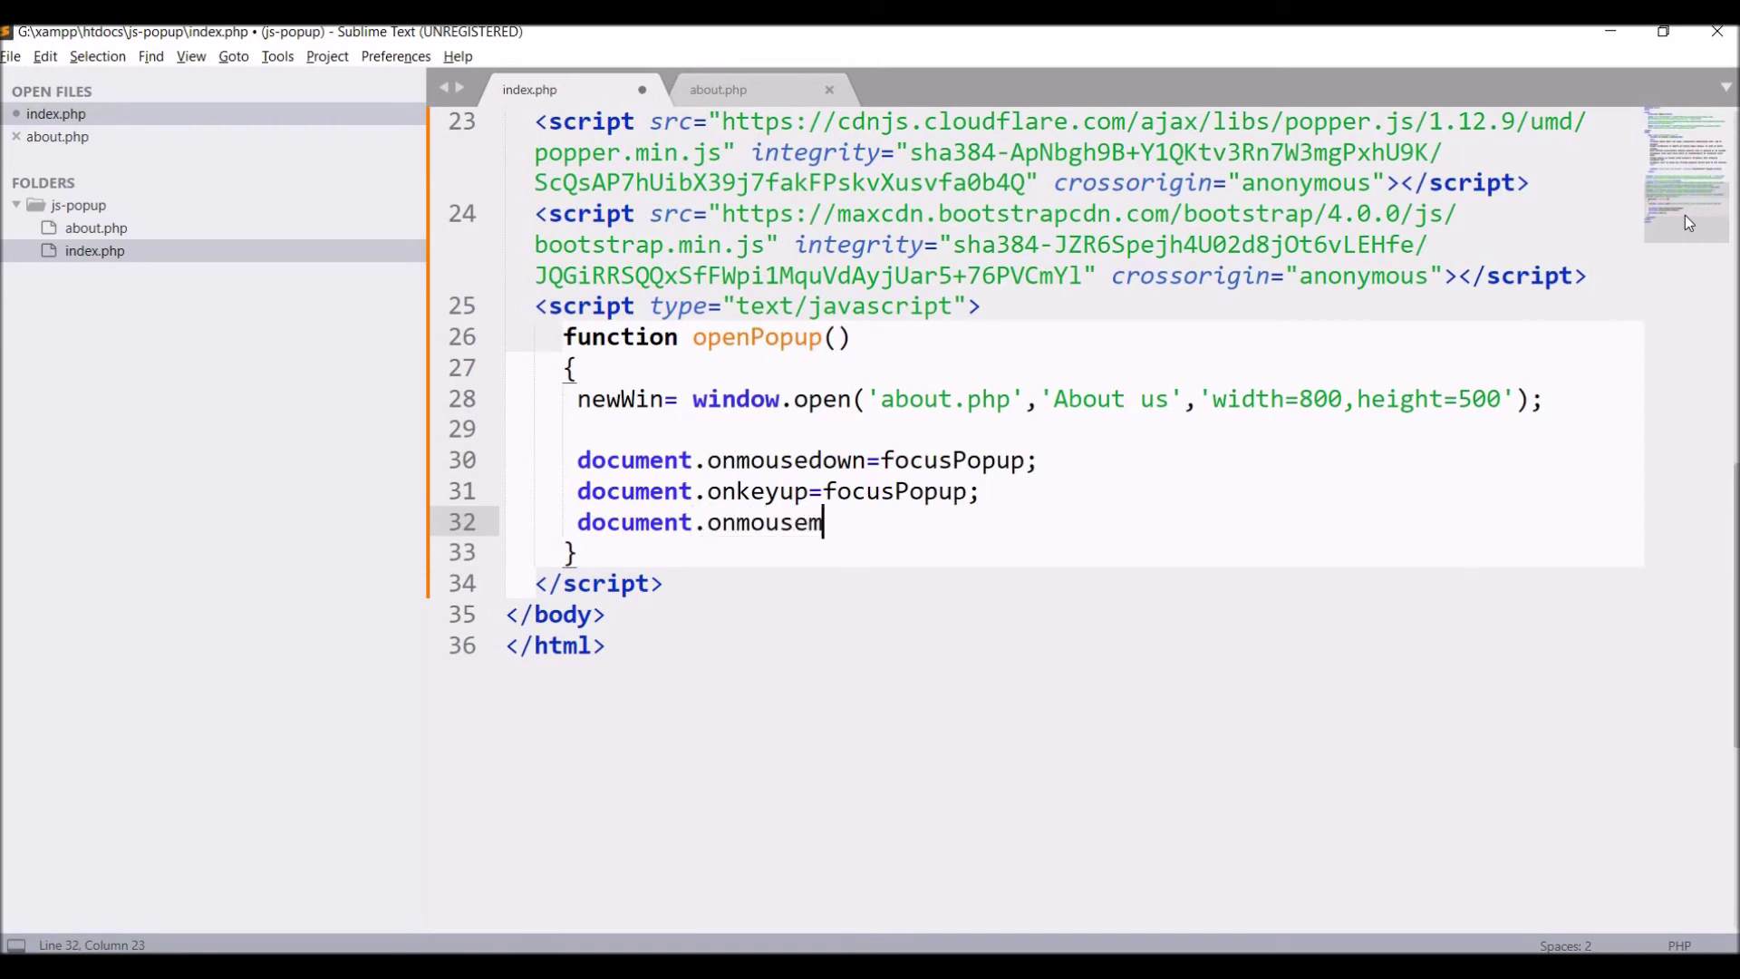
pyautogui.write('=focusP')
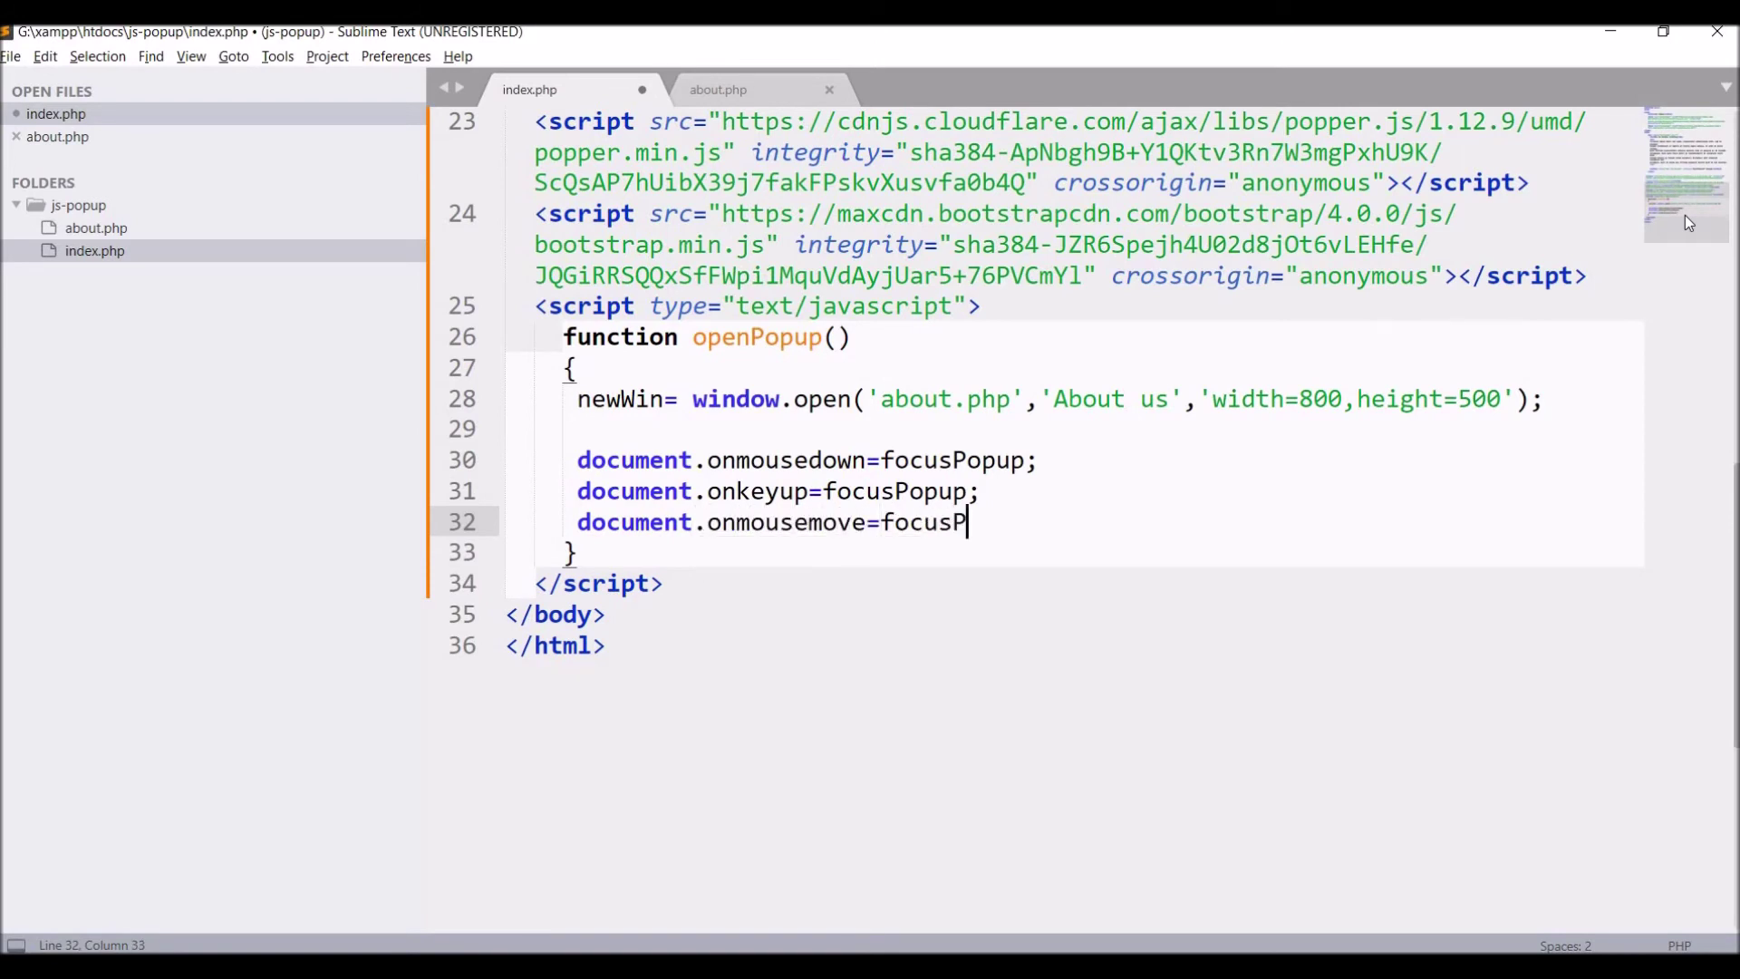
pyautogui.write('opup;')
pyautogui.press('Down')
pyautogui.press('Return')
pyautogui.write('function')
pyautogui.doubleClick(885, 490)
# - Write focusPopup to call newWin.focus() when newWin isn't closed, and save
pyautogui.click(777, 584)
pyautogui.write('focusPopup')
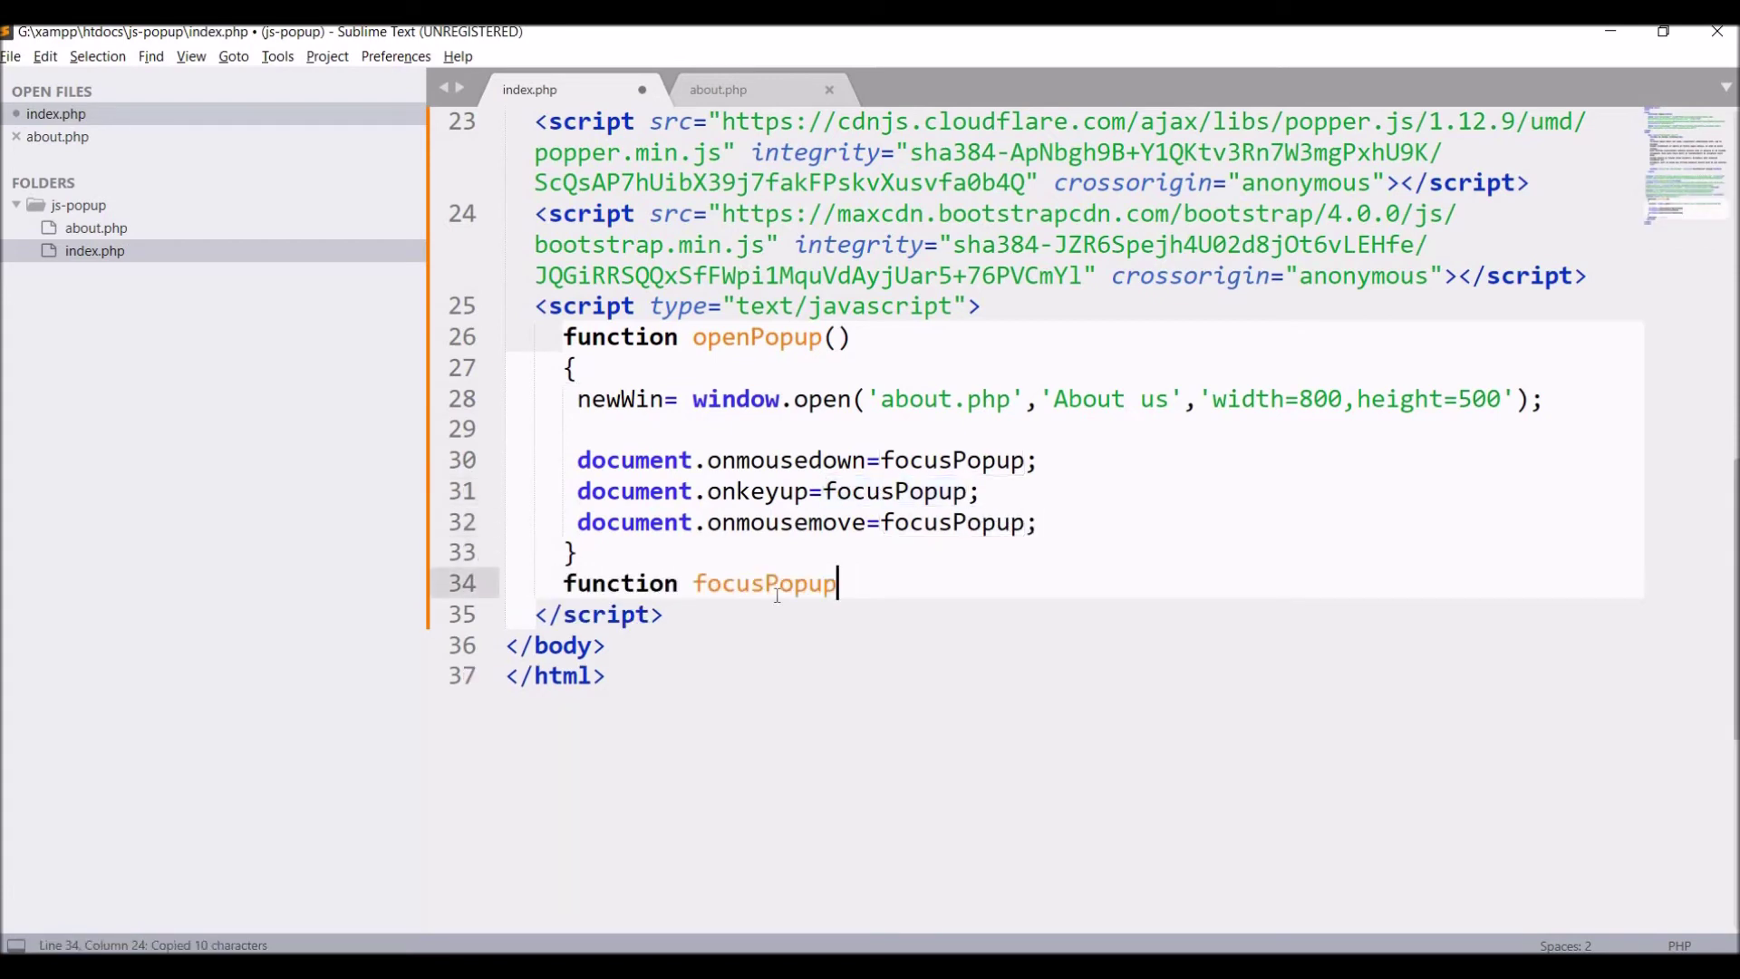
pyautogui.write('(){')
pyautogui.press('Return')
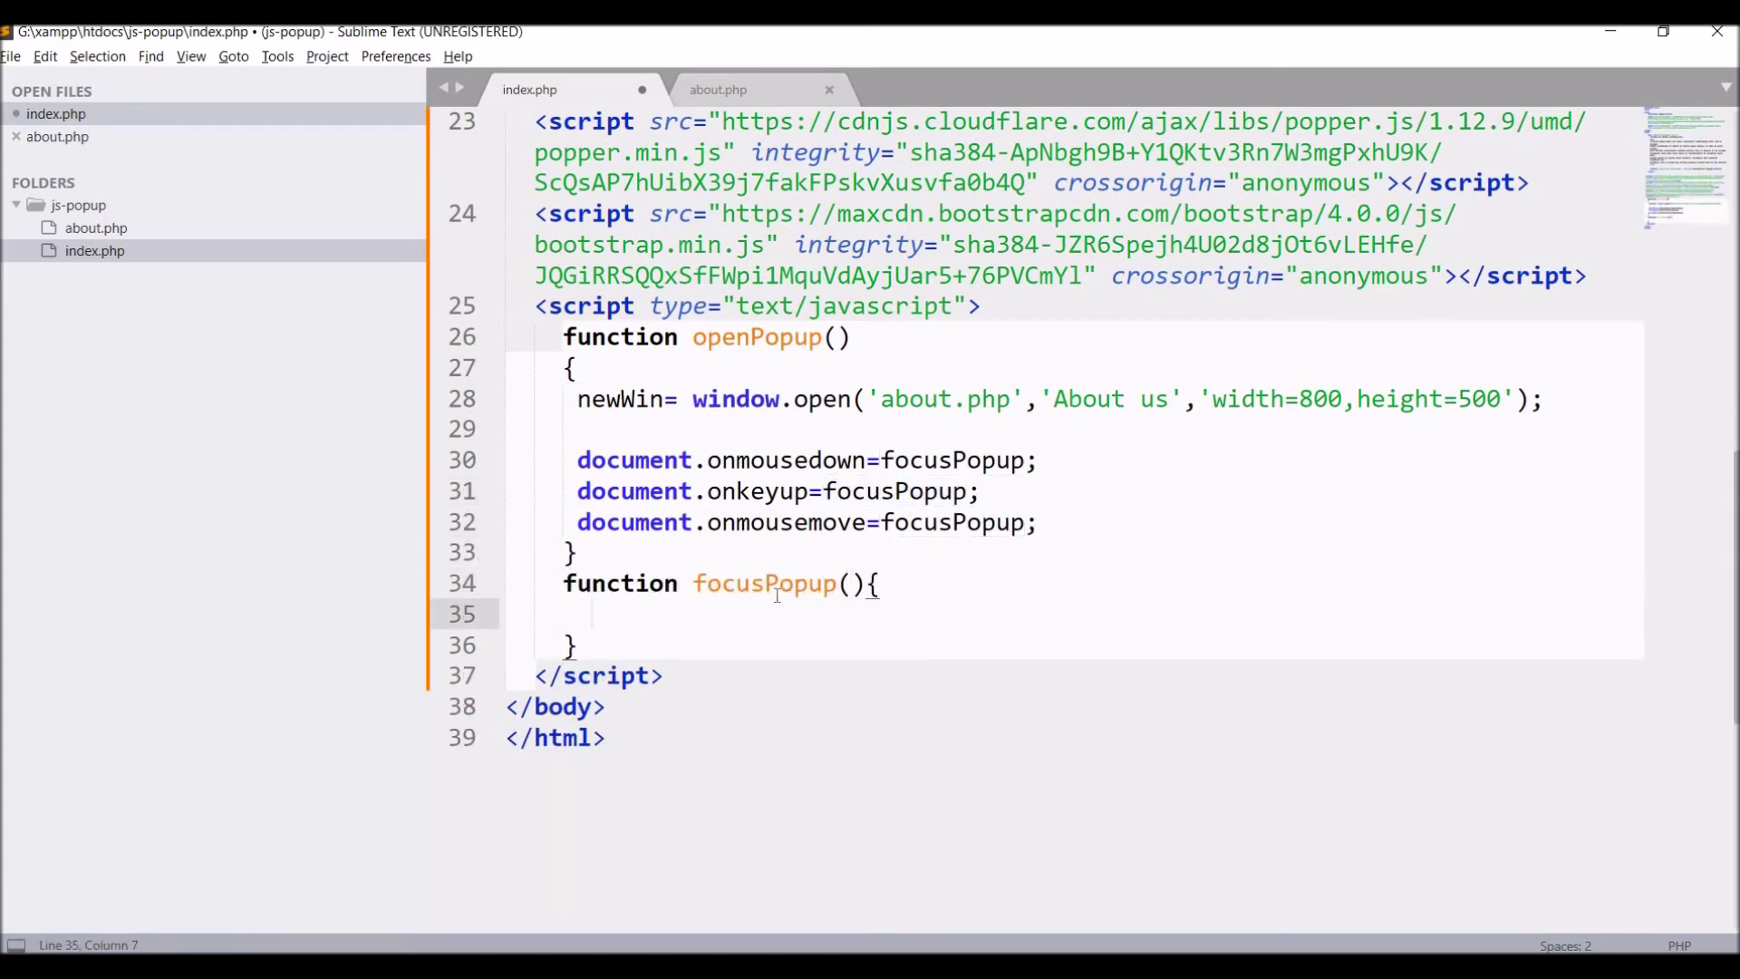
pyautogui.write('if')
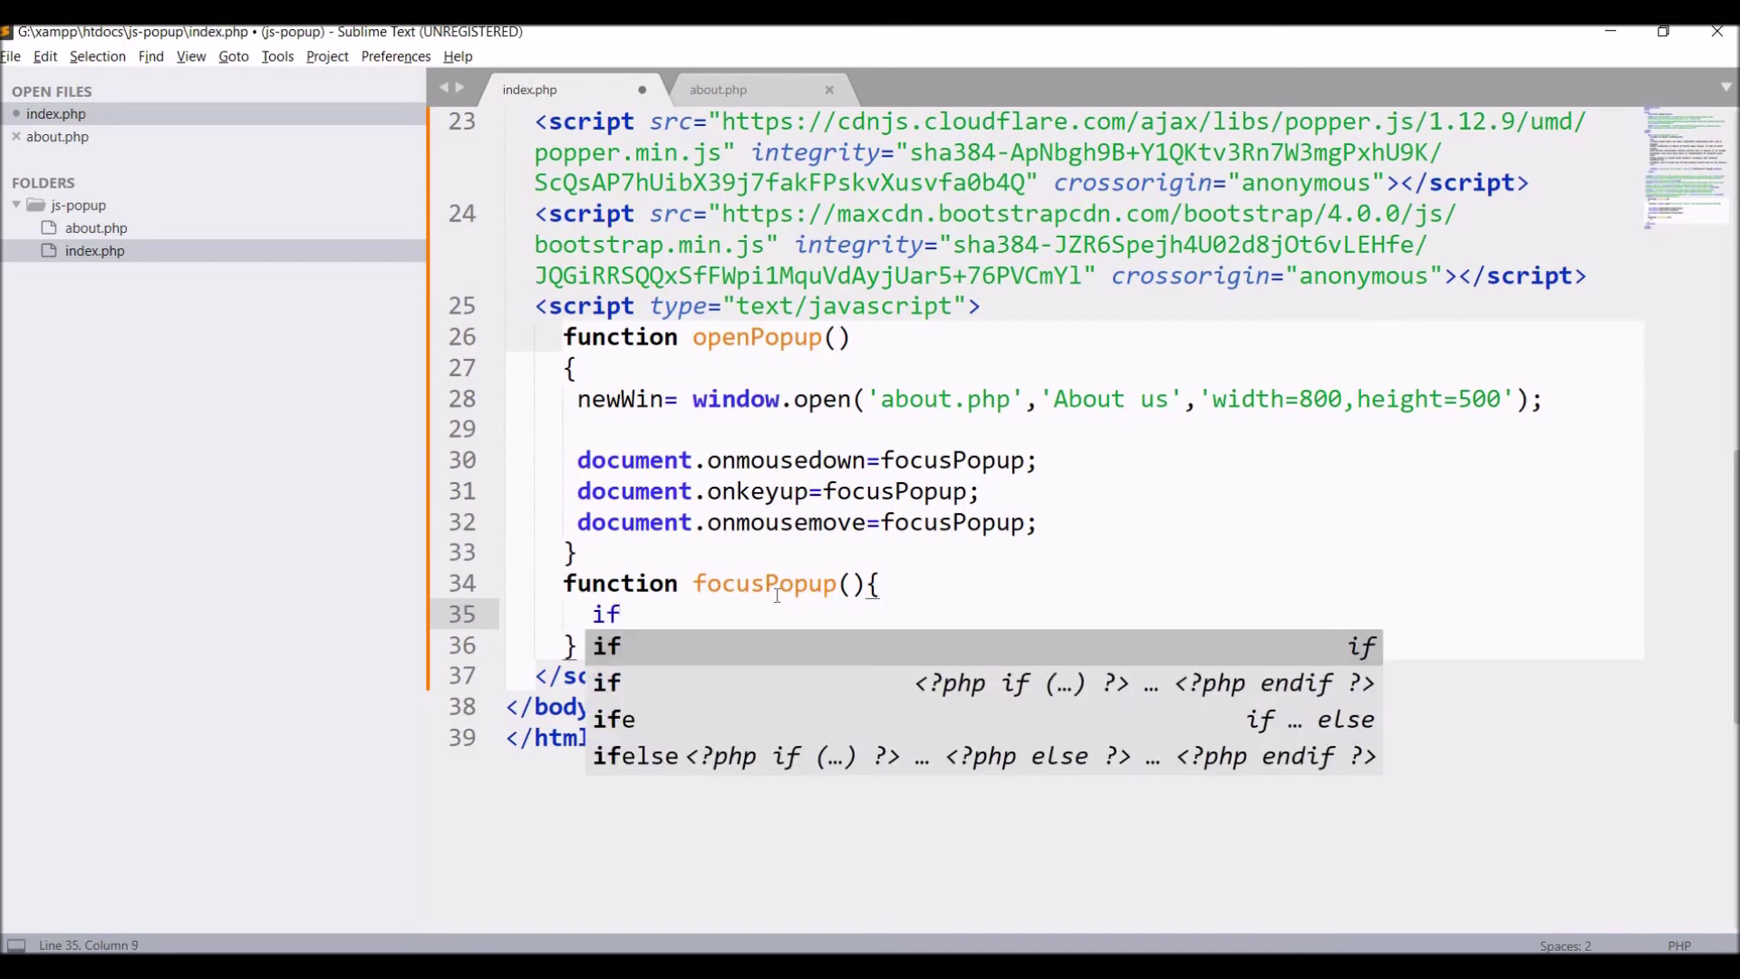
pyautogui.write('(!')
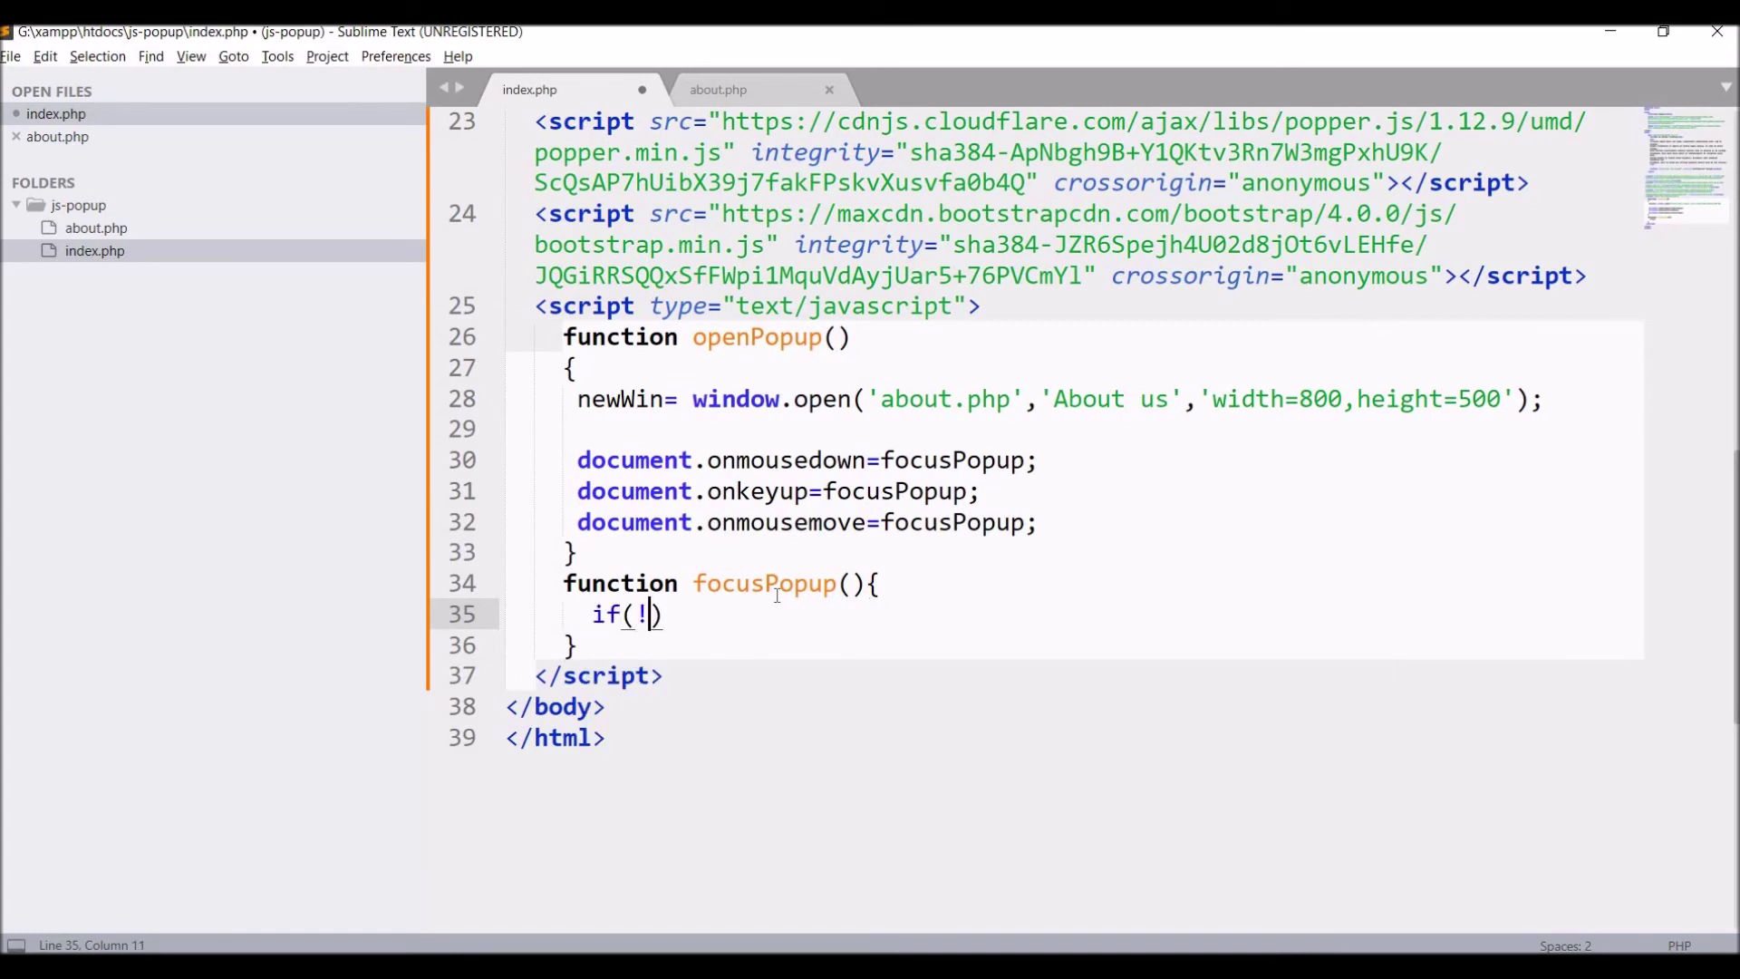
pyautogui.write('new')
pyautogui.write('Win')
pyautogui.write('.clo')
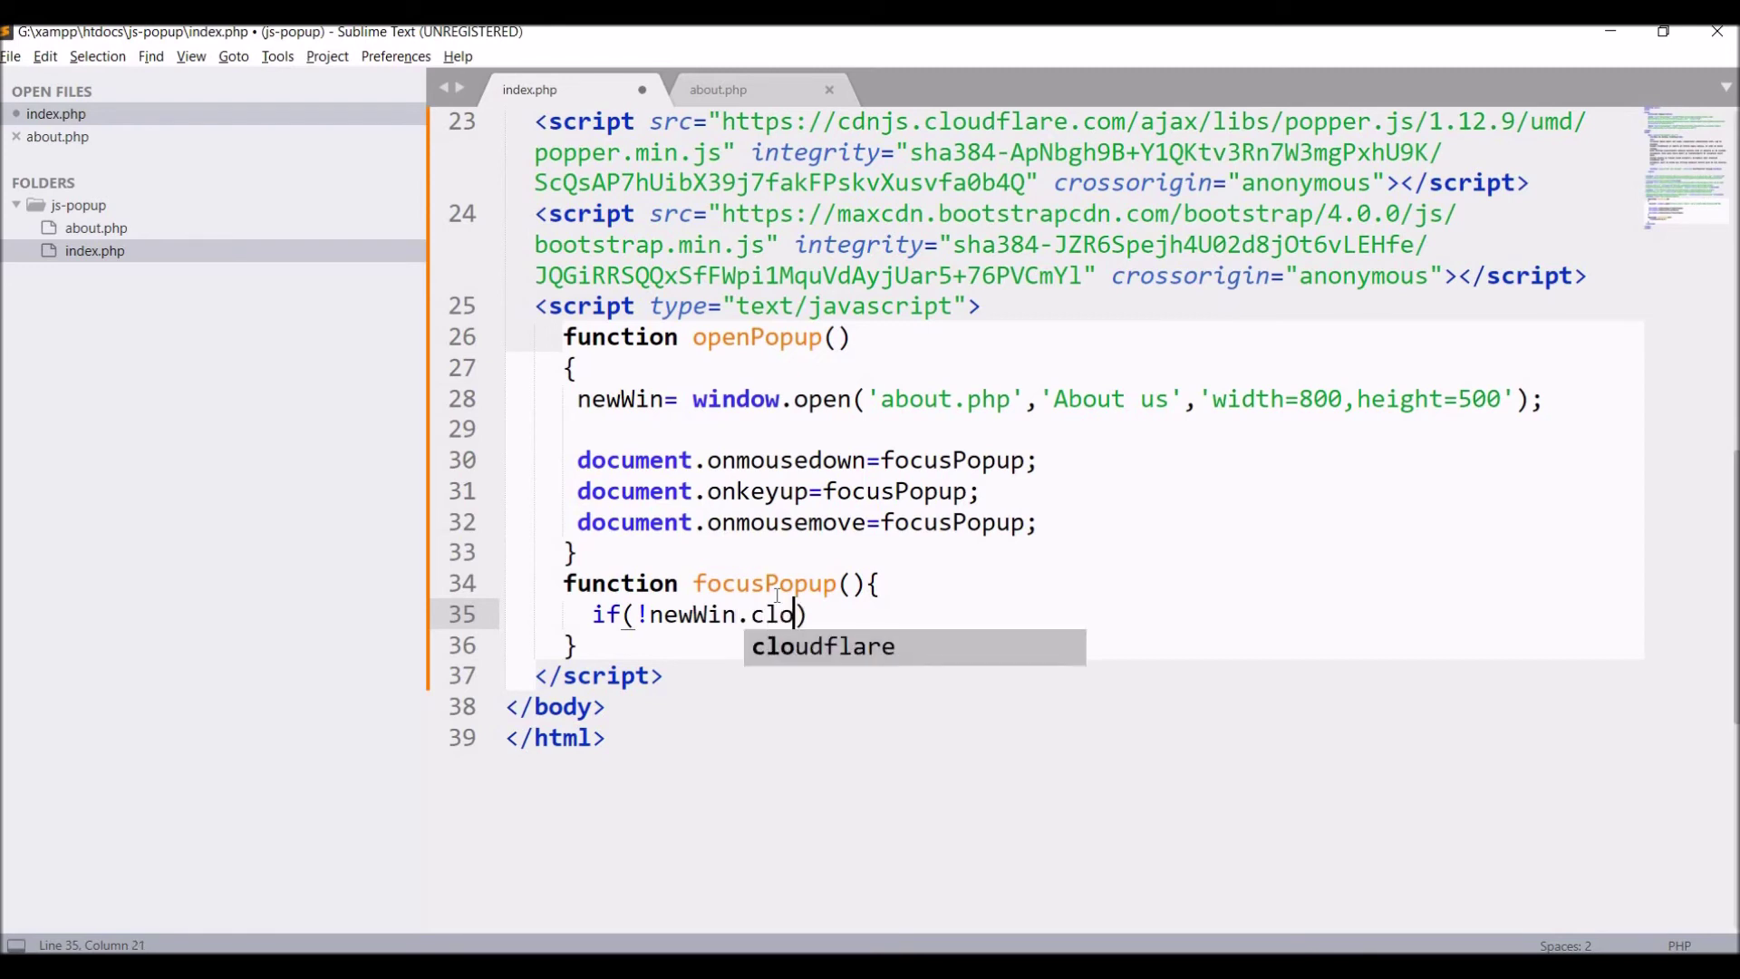
pyautogui.write('sed){')
pyautogui.press('Return')
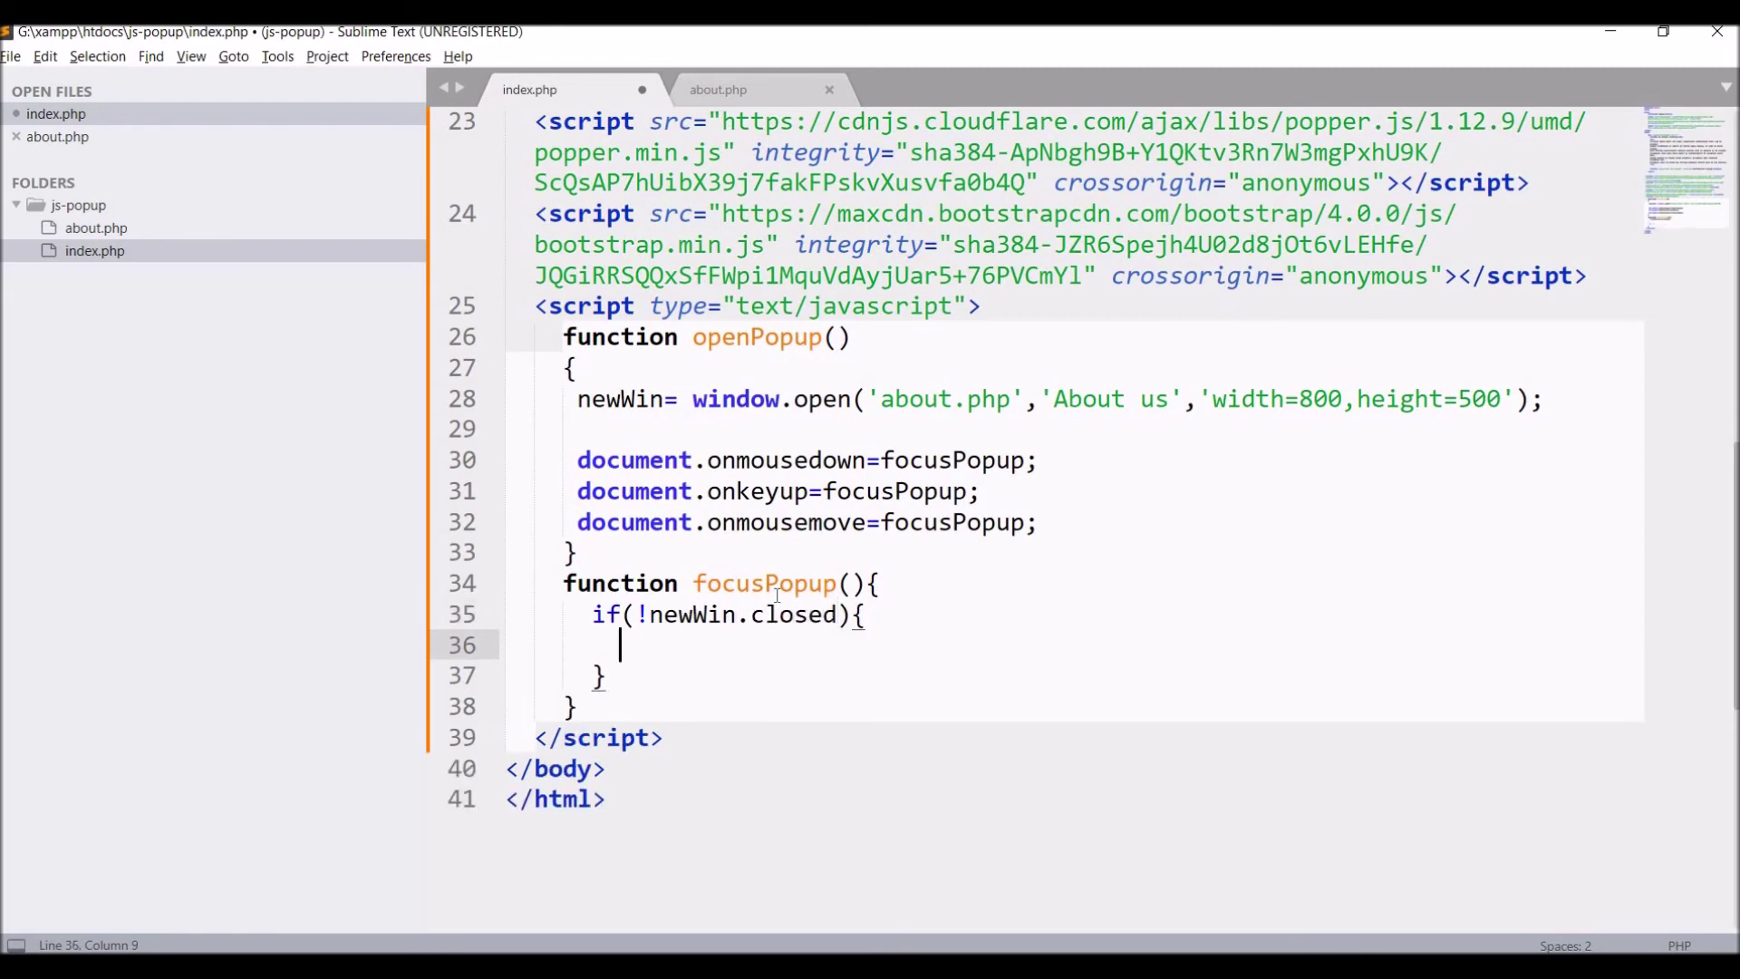
pyautogui.write('new')
pyautogui.write('Win.')
pyautogui.write('focus')
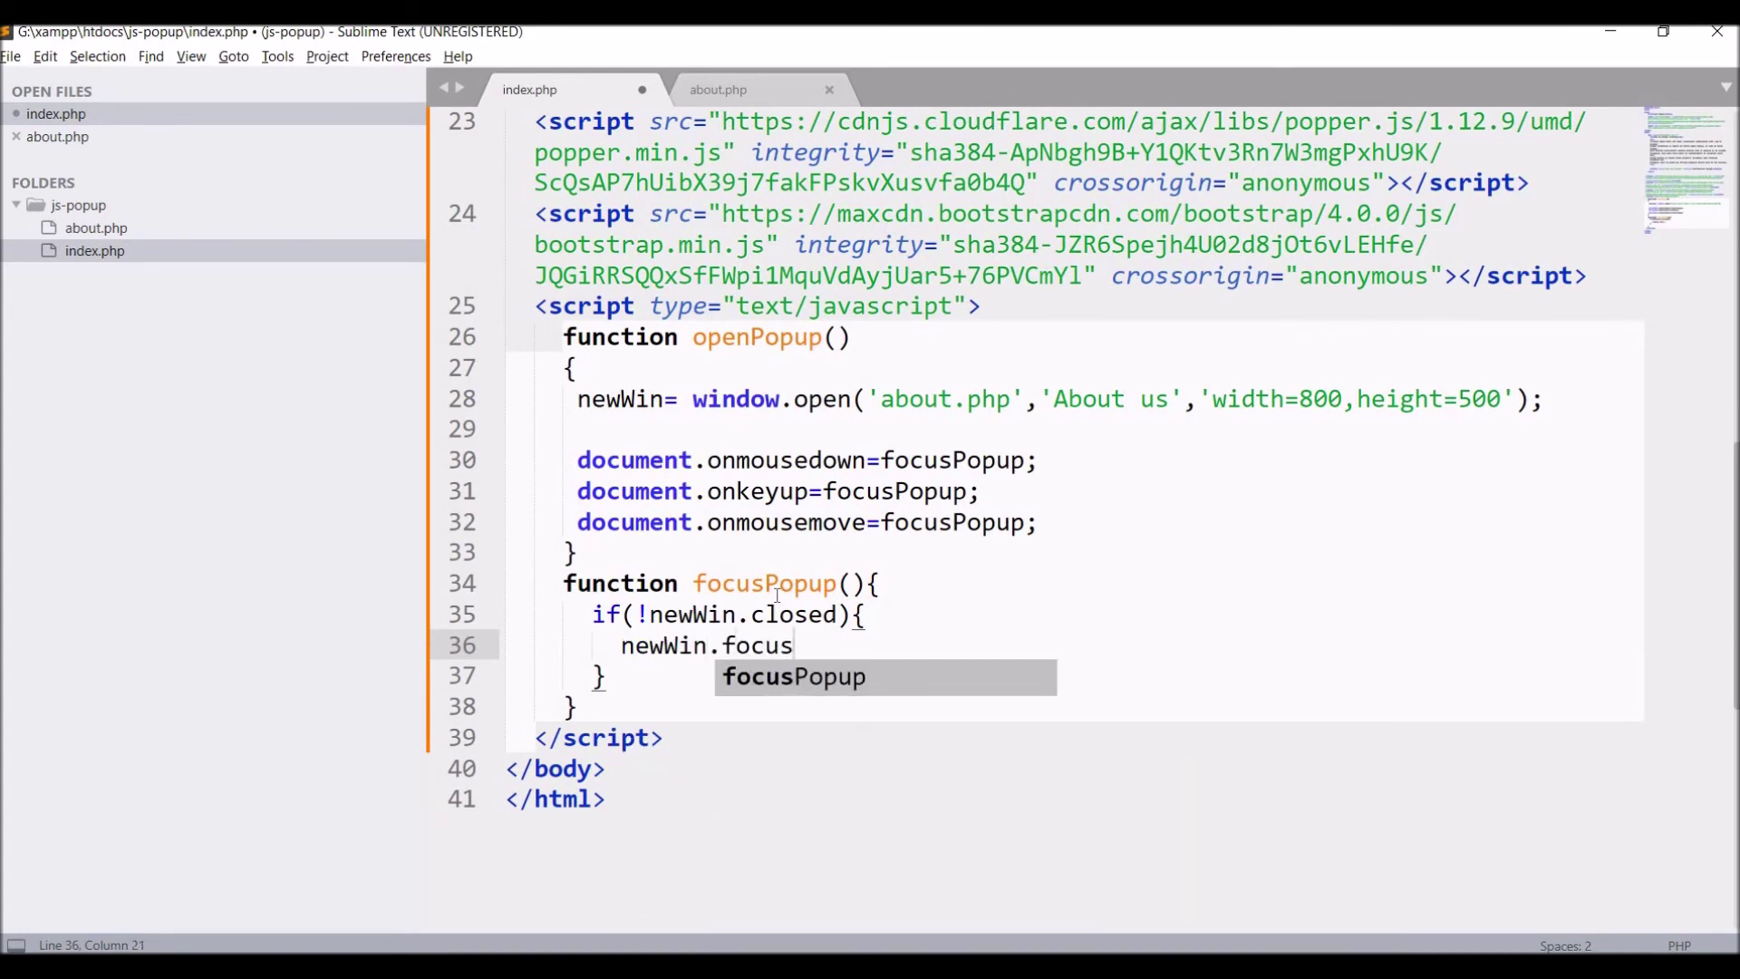
pyautogui.write('();')
pyautogui.hotkey('ctrl', 's')
# - Declare a global var newWin after the script tag and save index.php
pyautogui.click(991, 303)
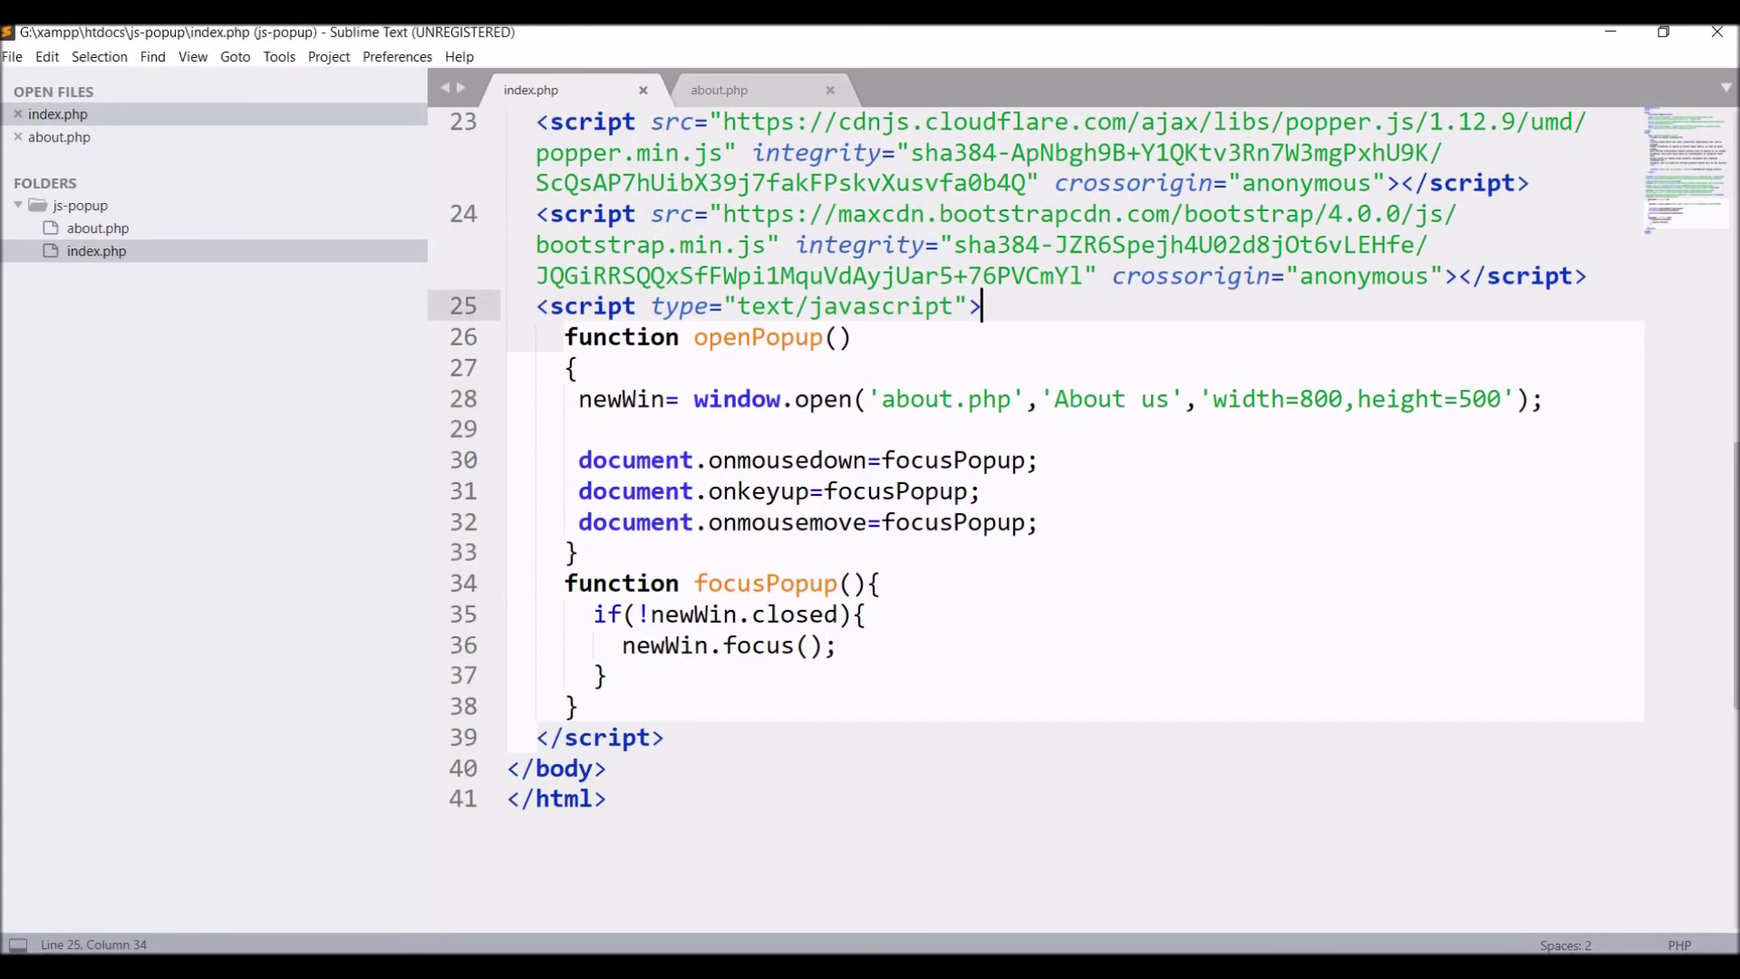
pyautogui.press('Return')
pyautogui.write('var')
pyautogui.write('newWin;')
pyautogui.hotkey('ctrl', 's')
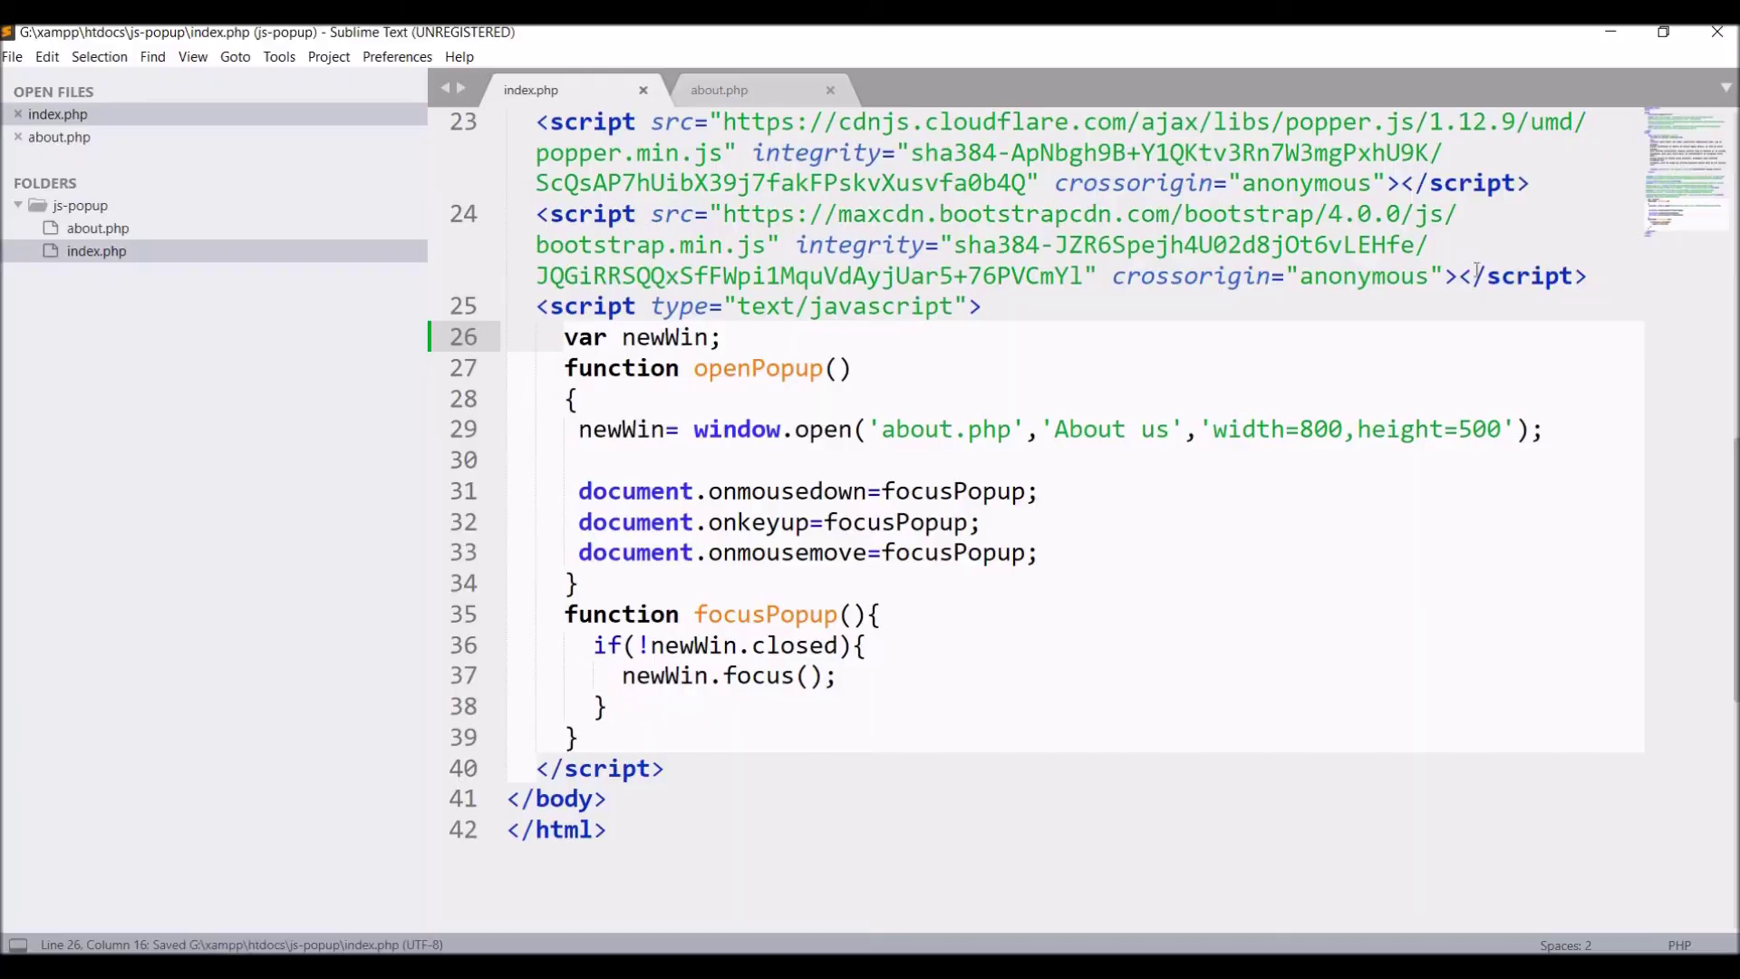
# - Reload the tutorial page in Chrome, open About, and confirm it refocuses after clicking the main page
pyautogui.hotkey('alt', 'Tab')
pyautogui.click(92, 76)
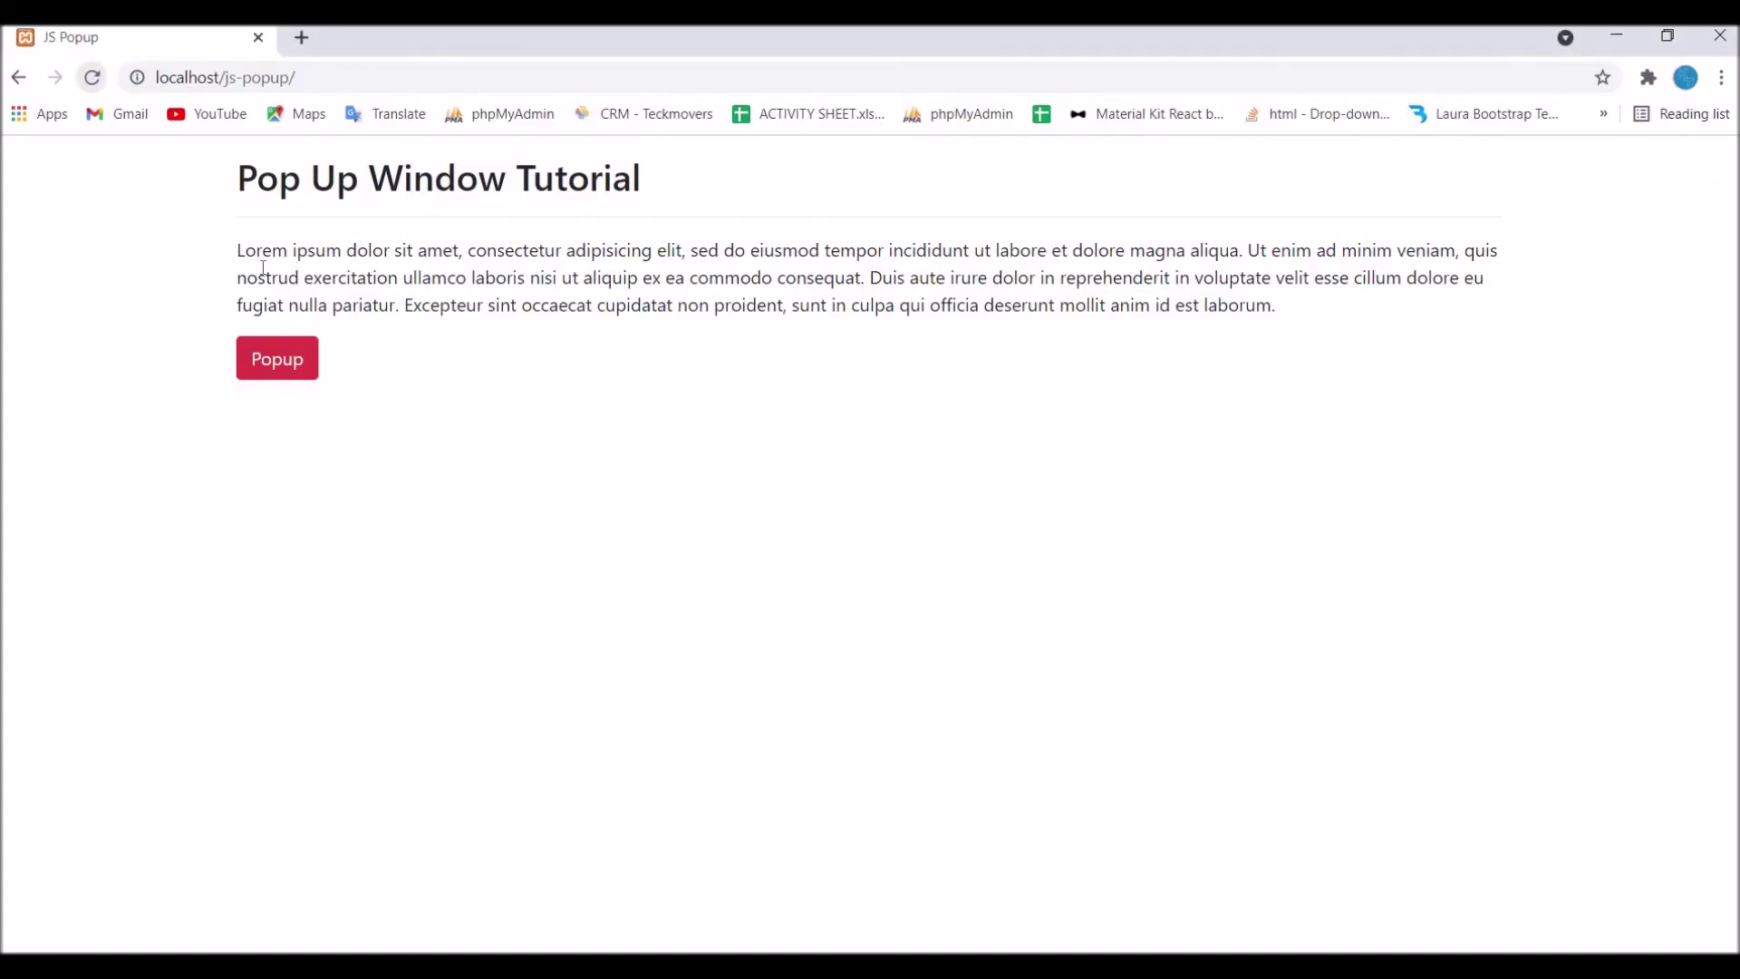
pyautogui.click(271, 372)
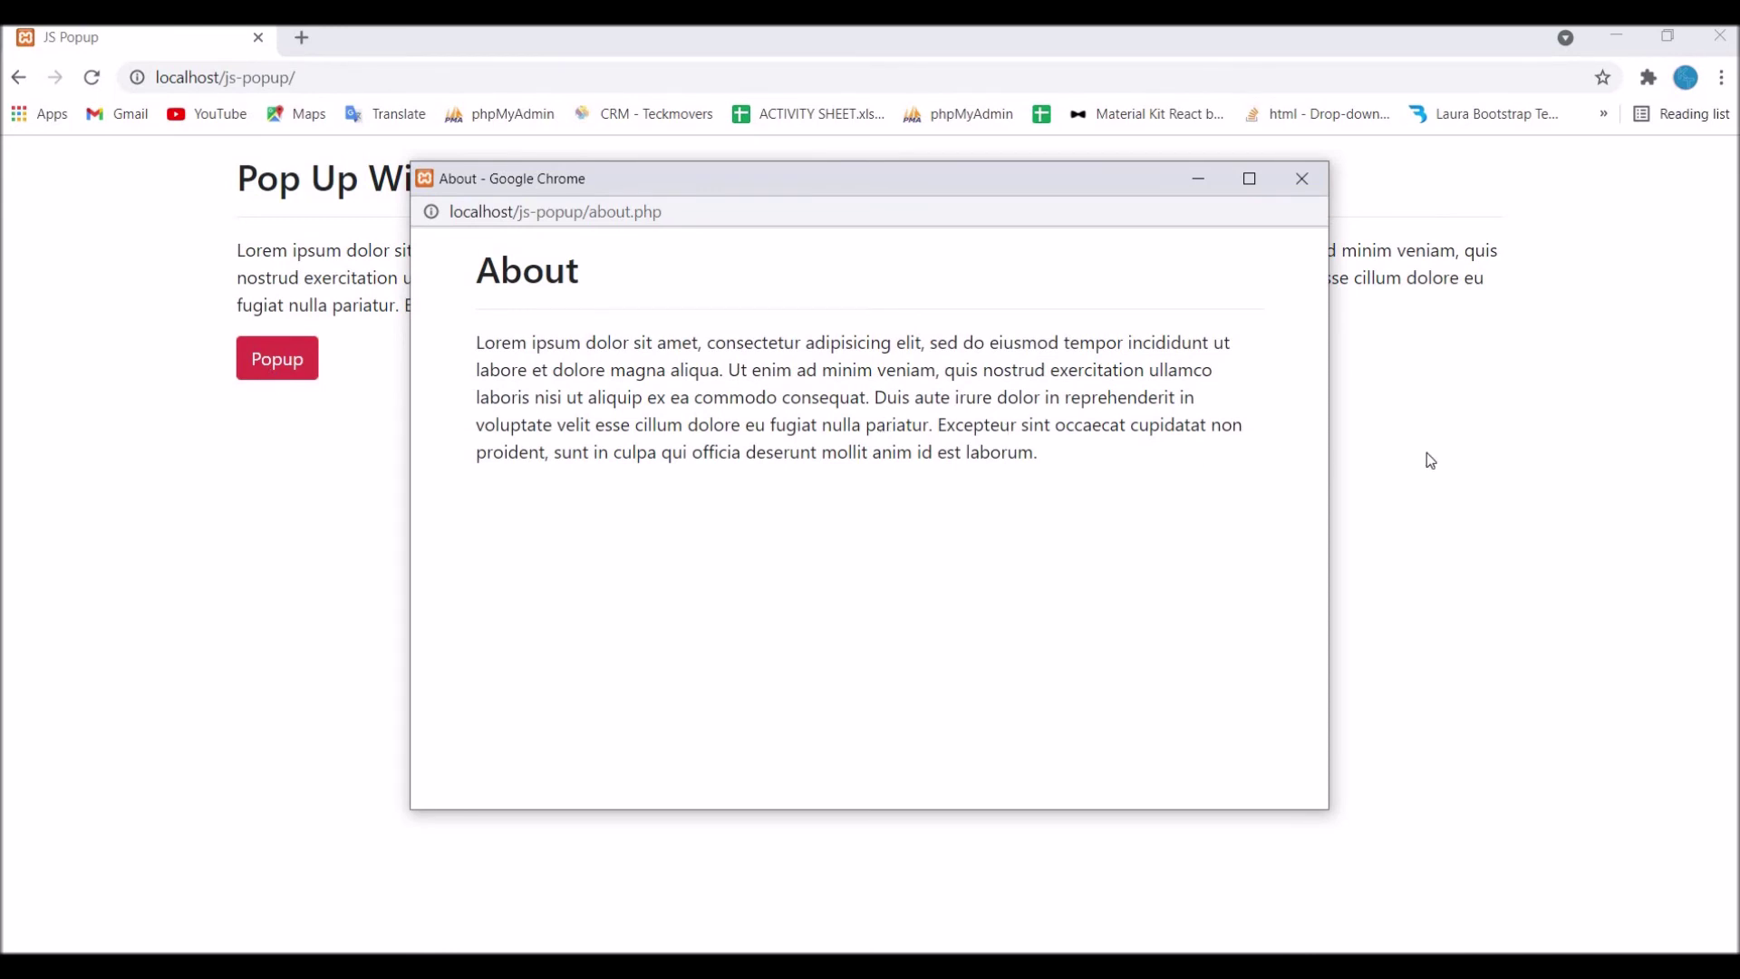
pyautogui.click(852, 56)
pyautogui.hotkey('alt', 'Tab')
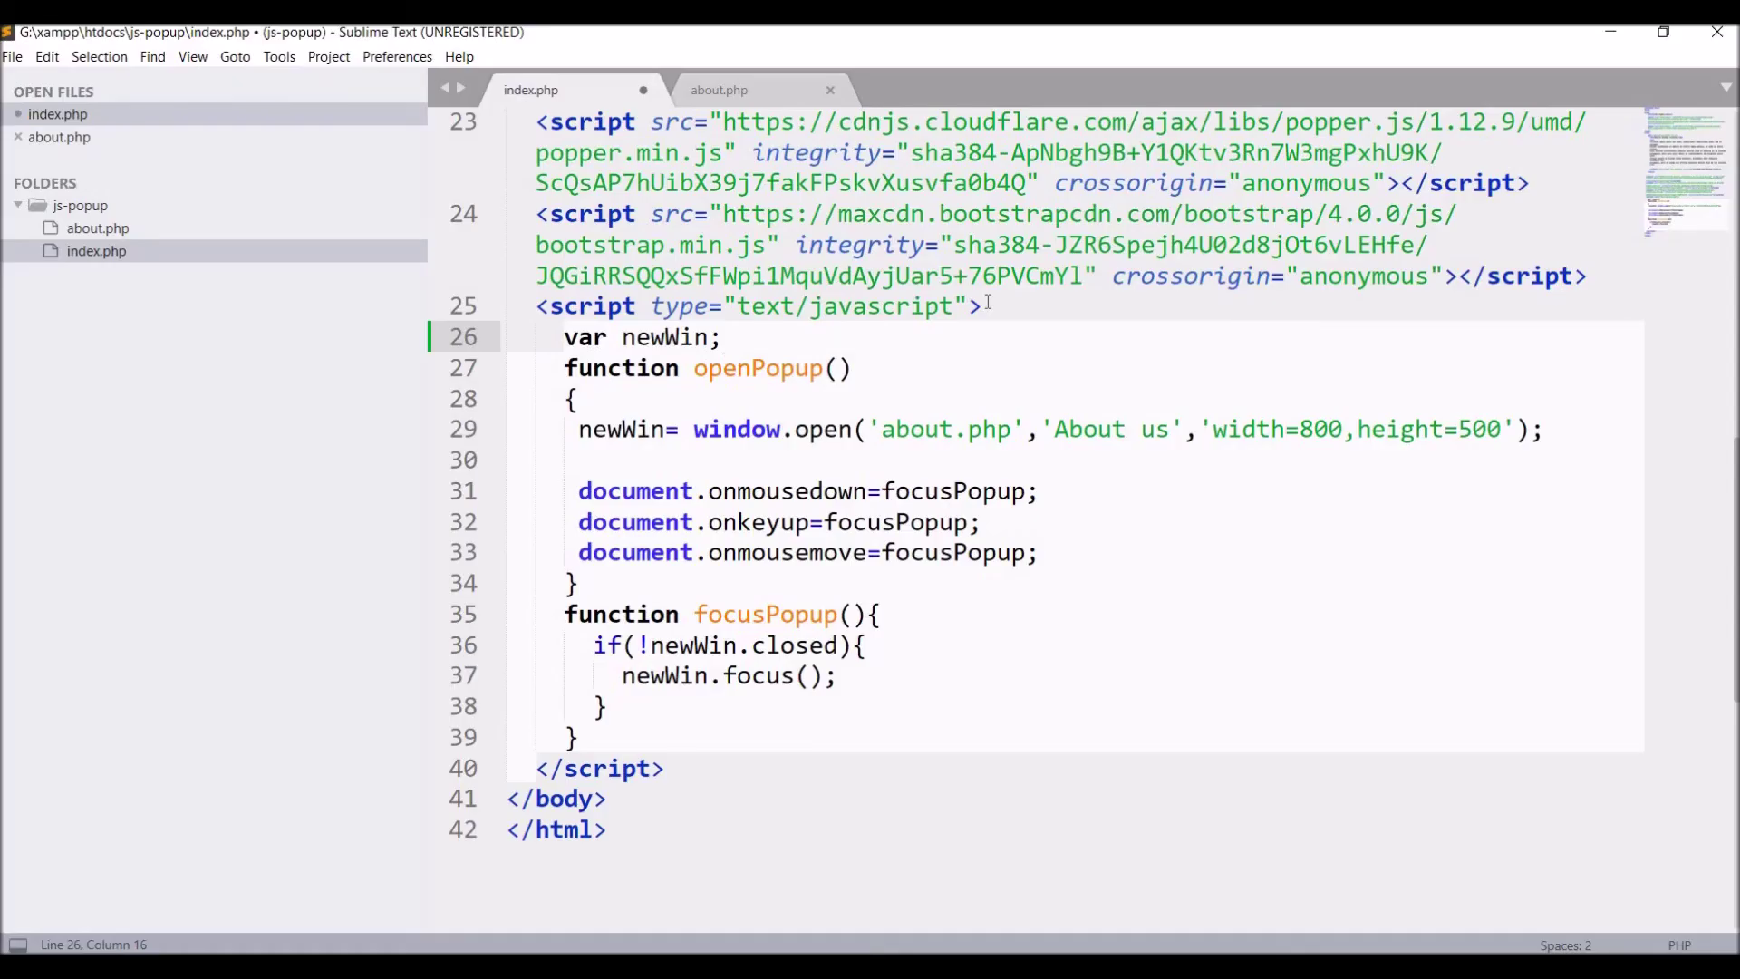
# - Save the finished index.php script, then click in it and undo once, leaving it unchanged
pyautogui.hotkey('ctrl', 's')
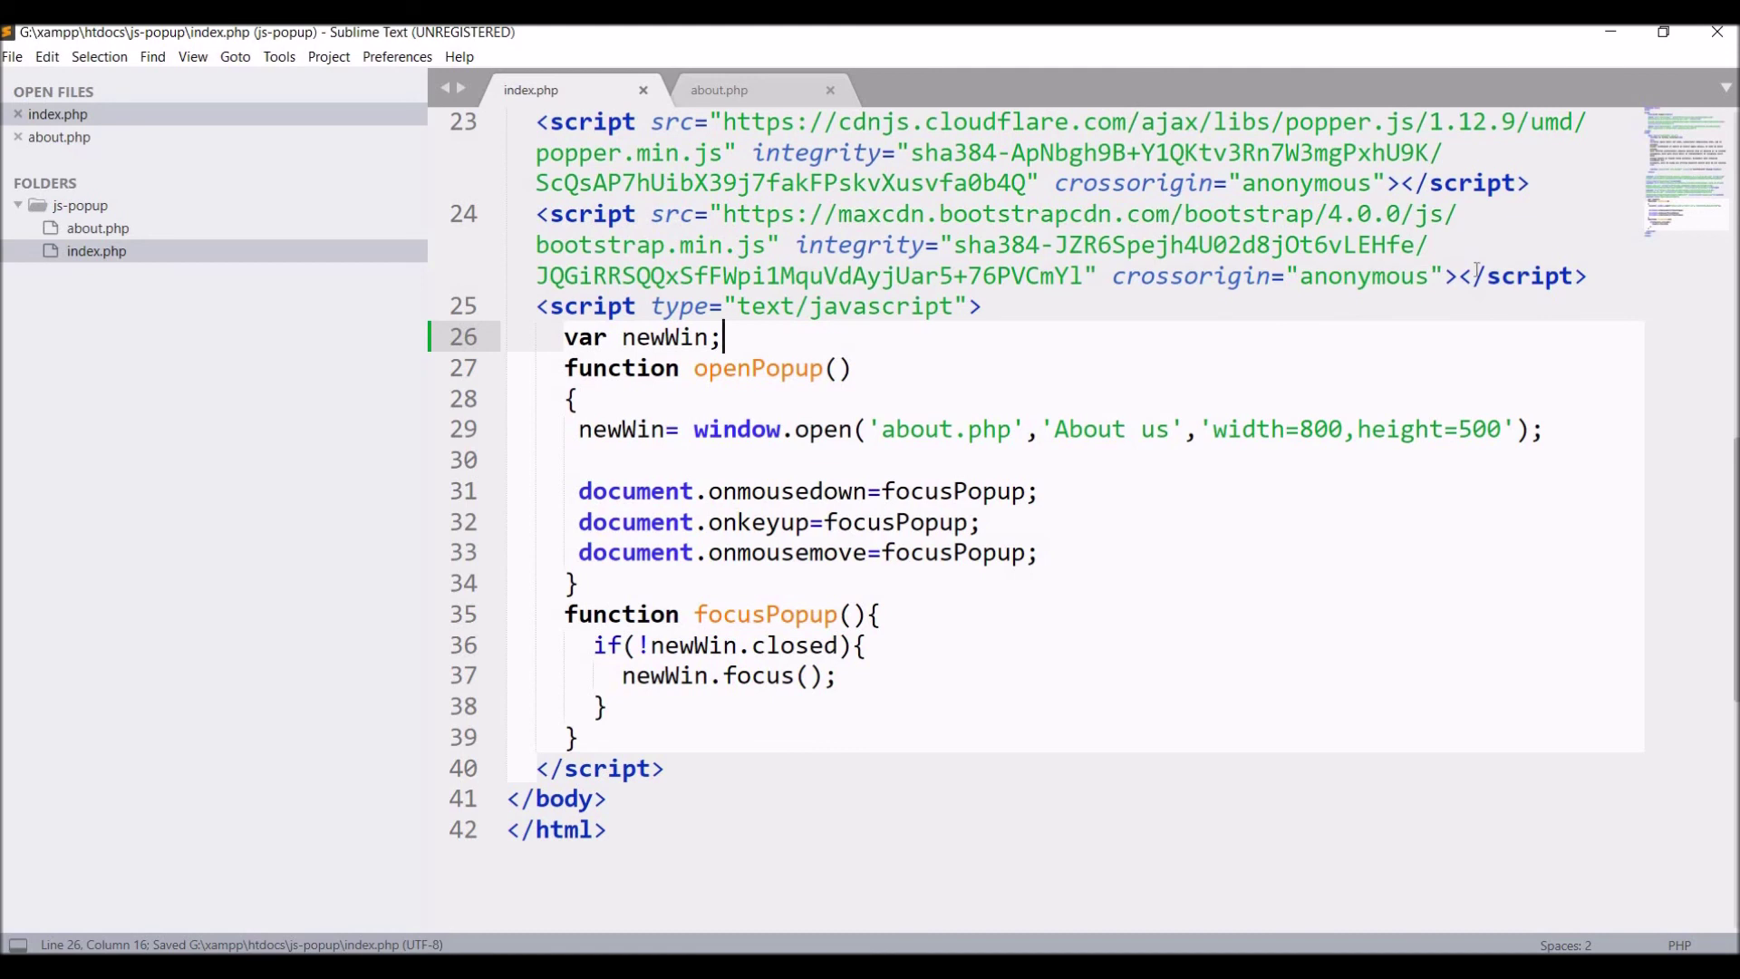
pyautogui.click(1473, 276)
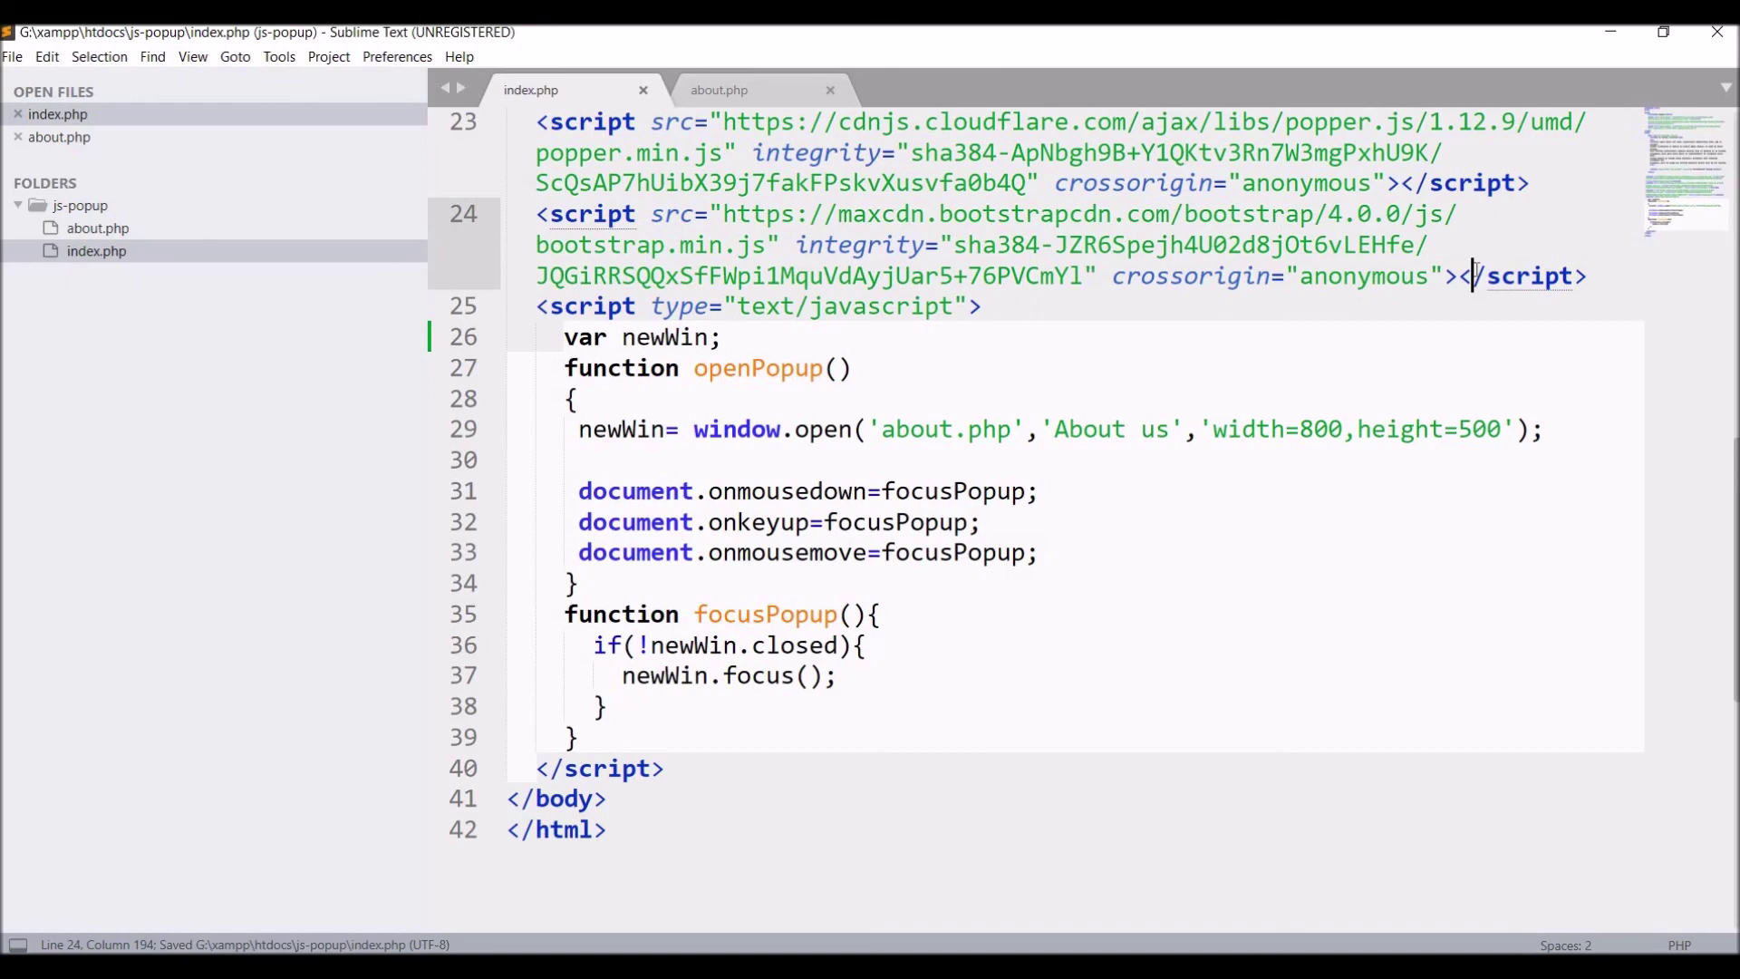
pyautogui.hotkey('ctrl', 'z')
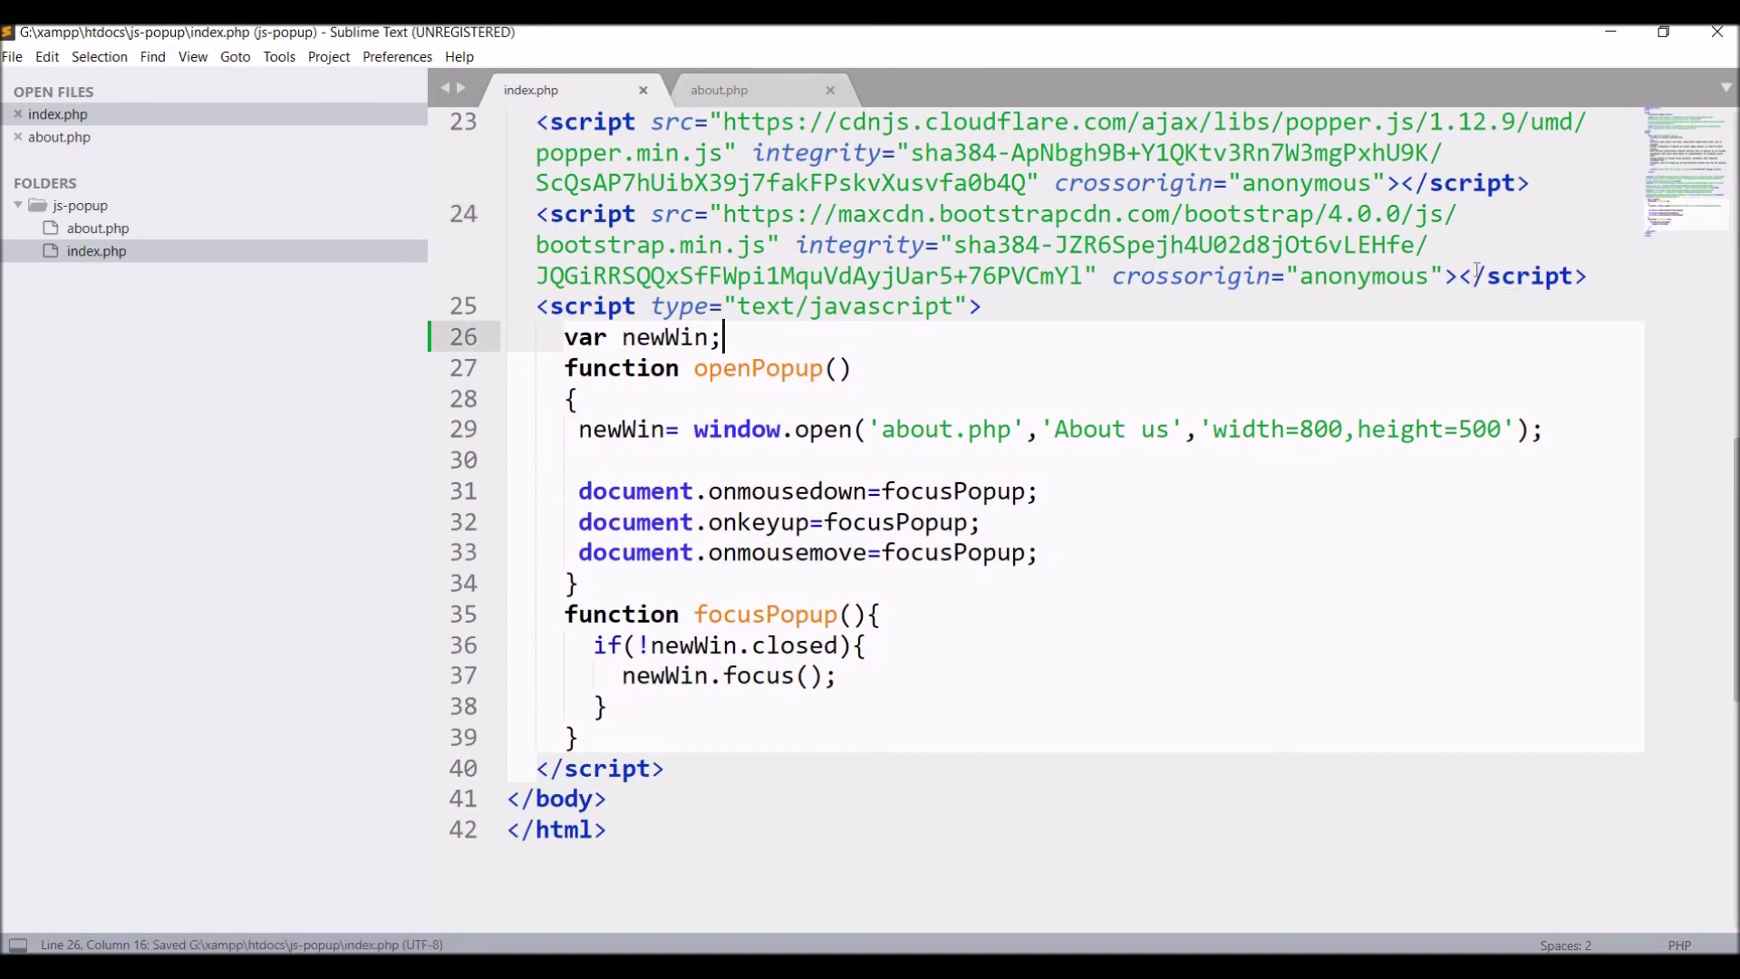